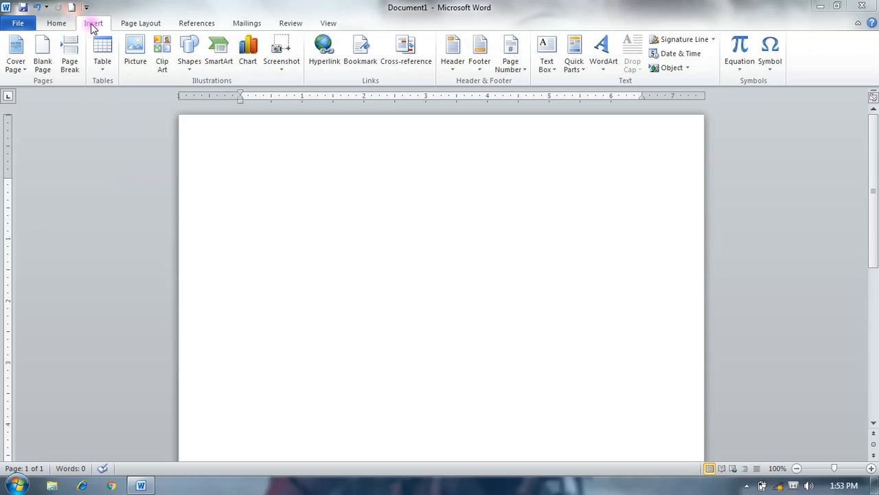
- Insert a 5x5 table using the size grid and delete the whole table again
{"action": "left_click", "coordinate": [101, 74]}
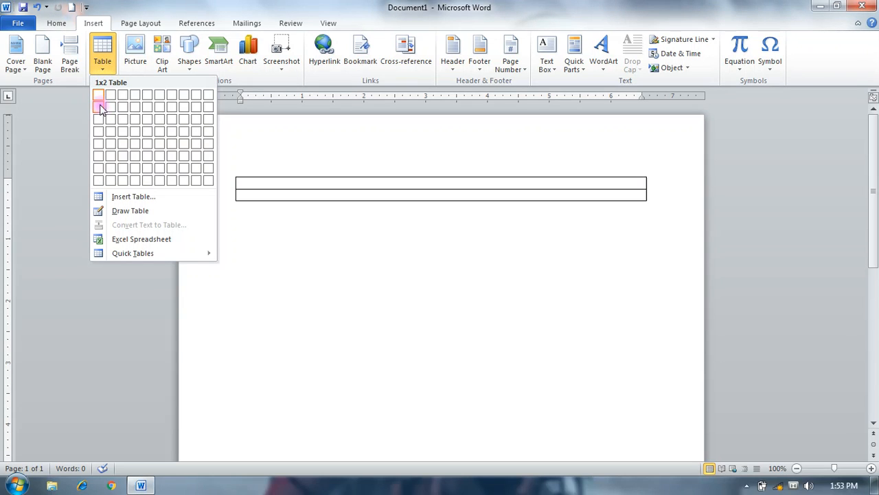
{"action": "left_click", "coordinate": [151, 143]}
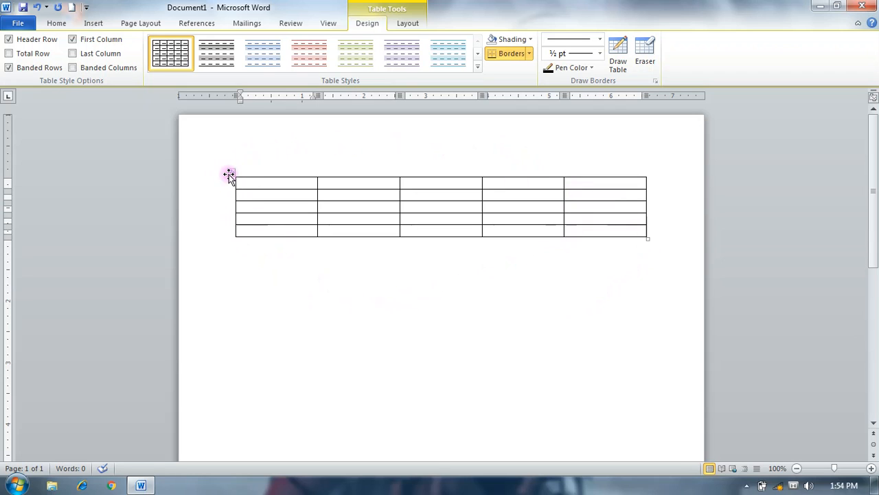
{"action": "left_click", "coordinate": [229, 174]}
{"action": "key", "text": "BackSpace"}
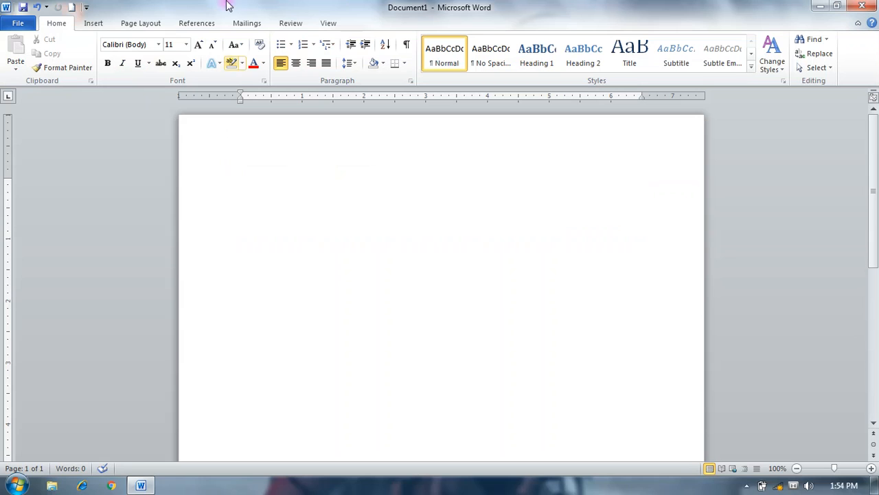
- Insert a table with 6 columns and 6 rows through the Insert Table dialog, and delete the whole table again
{"action": "left_click", "coordinate": [93, 23]}
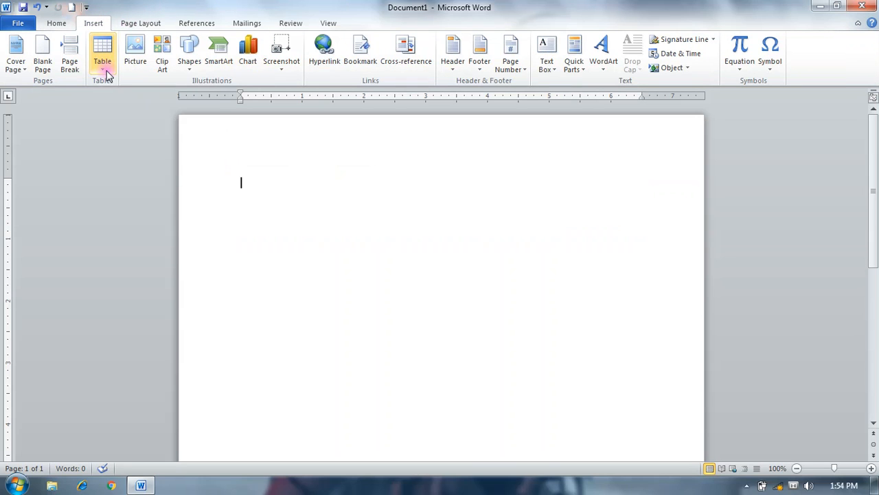
{"action": "left_click", "coordinate": [102, 55]}
{"action": "left_click", "coordinate": [134, 196]}
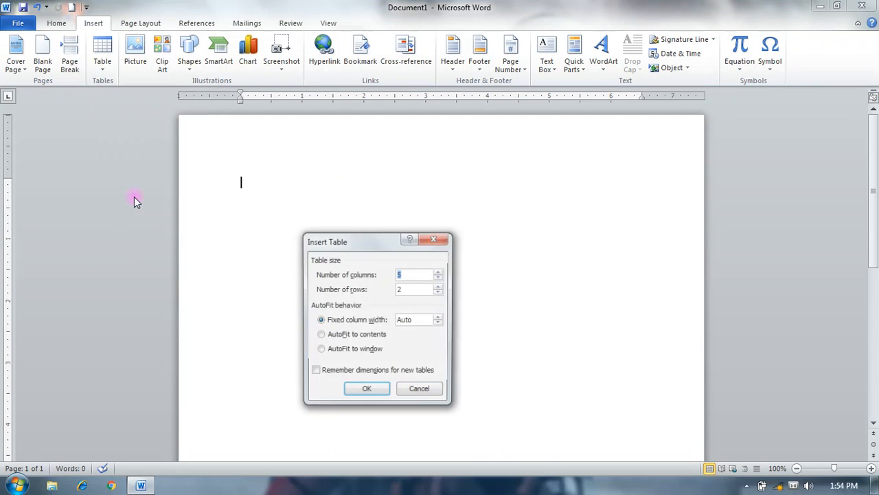
{"action": "left_click_drag", "start_coordinate": [360, 228], "coordinate": [338, 162]}
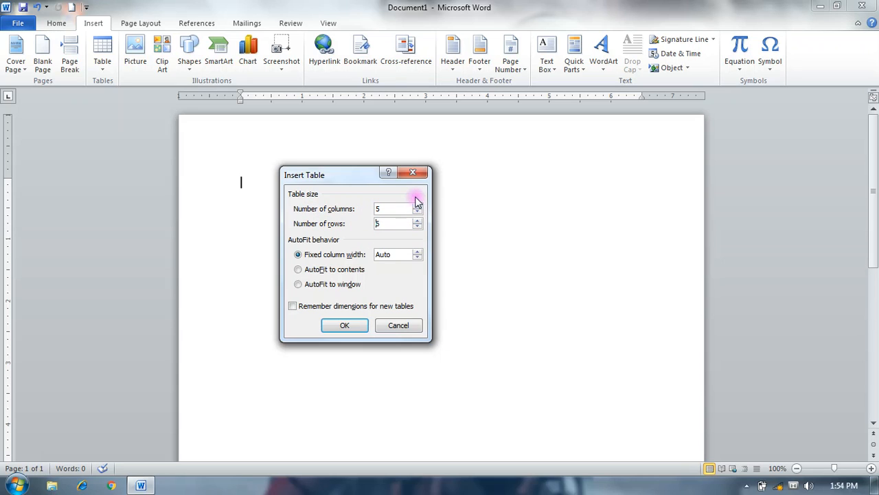
{"action": "left_click", "coordinate": [417, 206]}
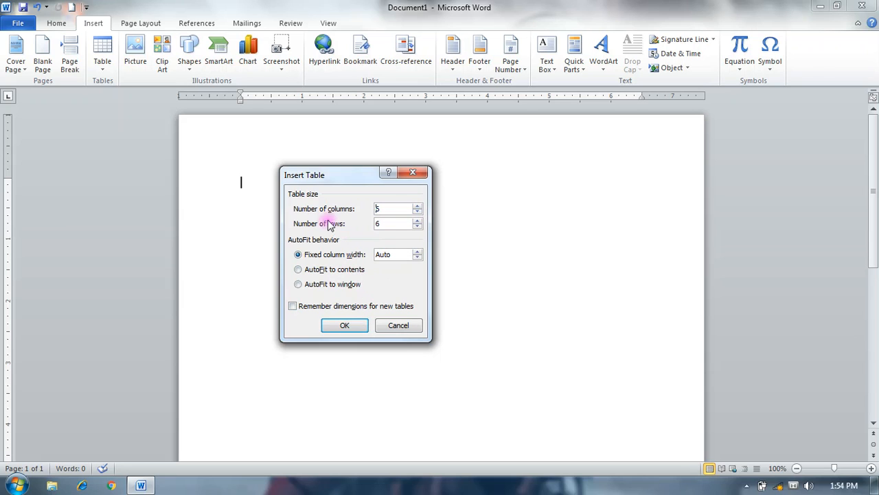
{"action": "left_click", "coordinate": [344, 326]}
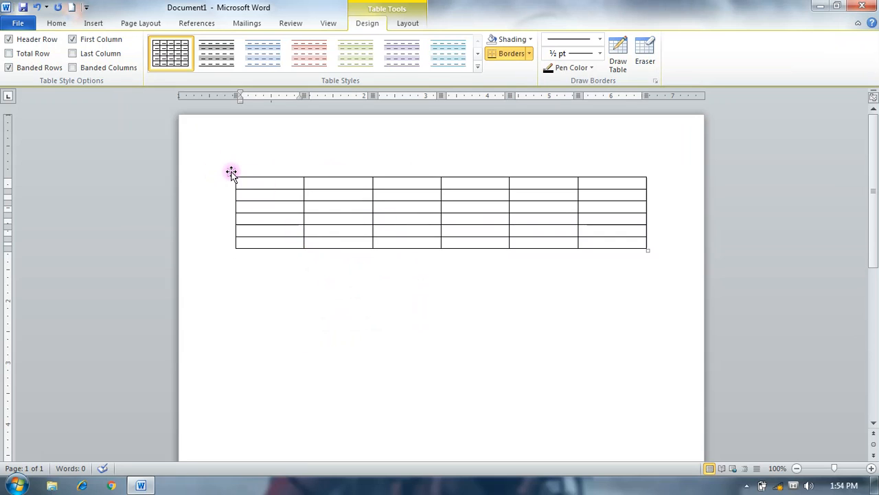
{"action": "left_click", "coordinate": [231, 172]}
{"action": "key", "text": "BackSpace"}
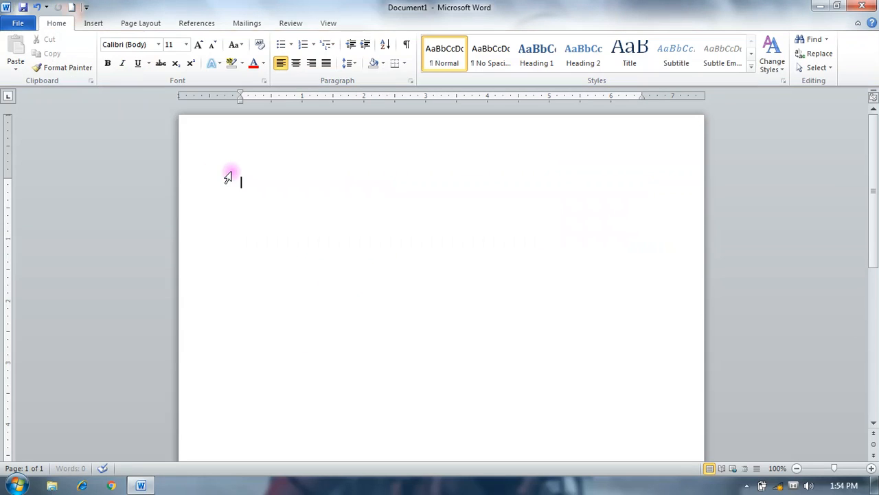
- Draw a table outline about 7 inches wide and 2.3 inches high across the page with Draw Table
{"action": "left_click", "coordinate": [91, 25]}
{"action": "left_click", "coordinate": [102, 71]}
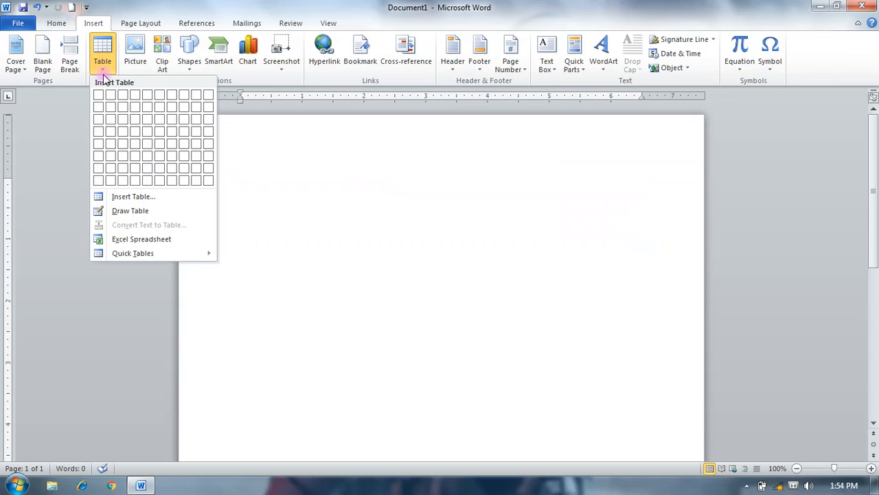
{"action": "left_click", "coordinate": [140, 211]}
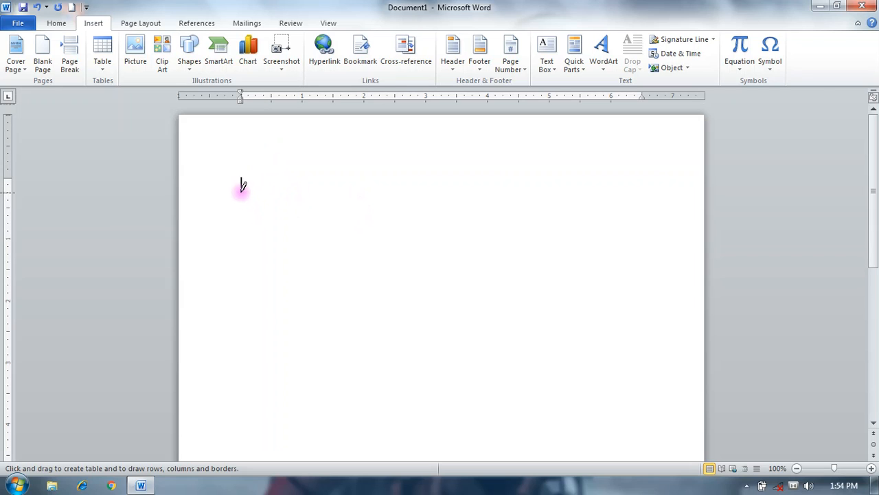
{"action": "mouse_move", "coordinate": [213, 166]}
{"action": "left_mouse_down"}
{"action": "mouse_move", "coordinate": [232, 263]}
{"action": "mouse_move", "coordinate": [359, 301]}
{"action": "mouse_move", "coordinate": [648, 310]}
{"action": "left_mouse_up"}
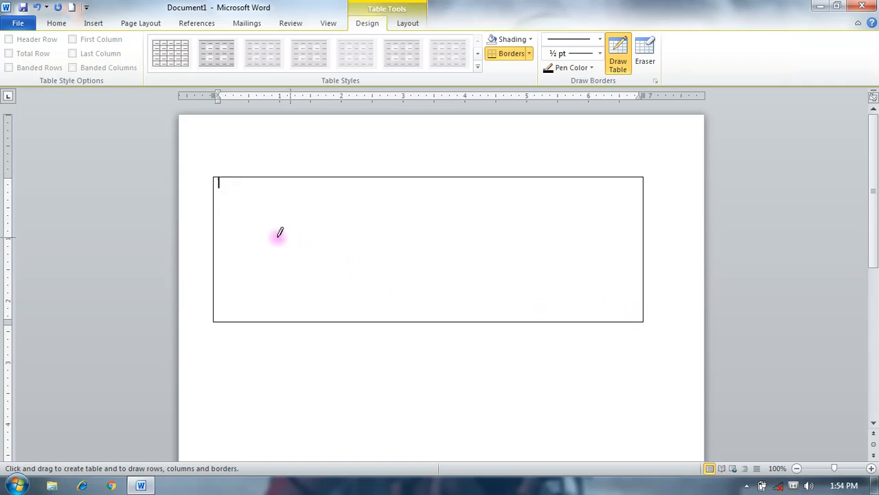
- Divide the drawn table with one horizontal and five vertical lines, and try one more vertical line in the last column
{"action": "mouse_move", "coordinate": [214, 240]}
{"action": "left_mouse_down"}
{"action": "mouse_move", "coordinate": [353, 245]}
{"action": "mouse_move", "coordinate": [585, 233]}
{"action": "left_mouse_up"}
{"action": "left_click_drag", "start_coordinate": [262, 168], "coordinate": [271, 292]}
{"action": "left_click_drag", "start_coordinate": [331, 176], "coordinate": [335, 295]}
{"action": "left_click_drag", "start_coordinate": [403, 171], "coordinate": [402, 296]}
{"action": "left_click_drag", "start_coordinate": [479, 168], "coordinate": [485, 292]}
{"action": "left_click_drag", "start_coordinate": [533, 182], "coordinate": [552, 338]}
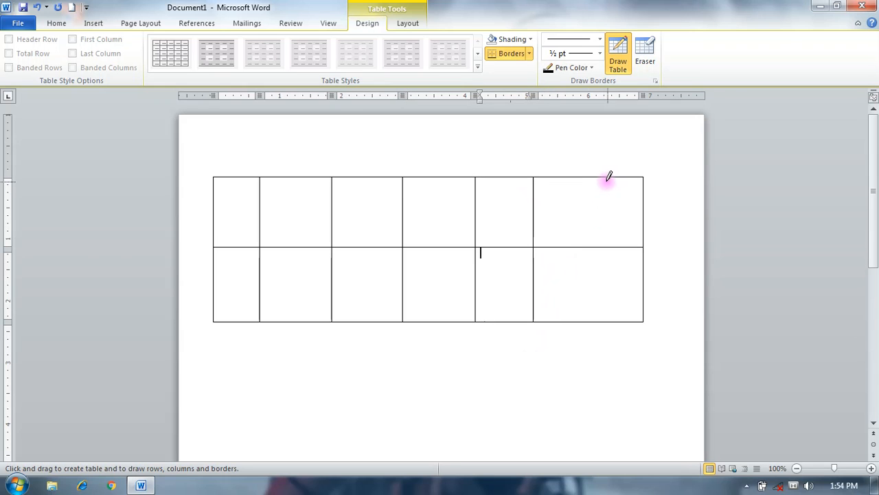
{"action": "left_click_drag", "start_coordinate": [590, 177], "coordinate": [576, 296]}
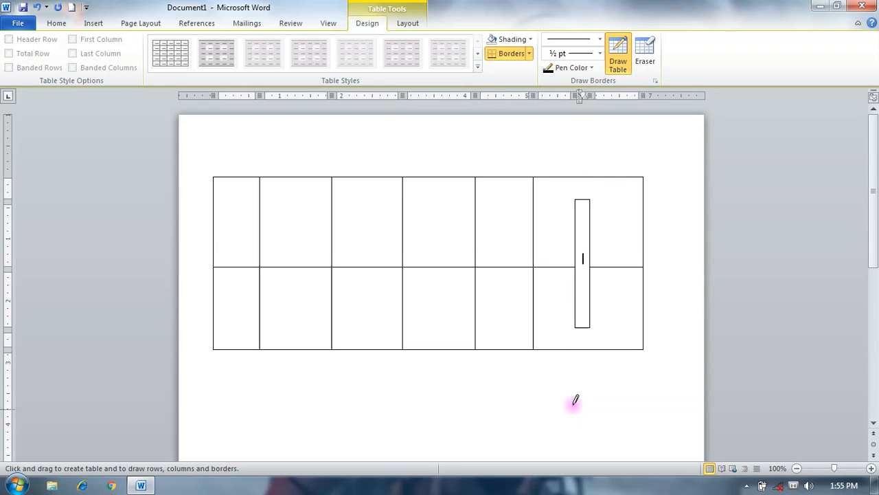
- Leave table drawing mode and delete the entire hand-drawn table from the page
{"action": "double_click", "coordinate": [561, 399]}
{"action": "left_click", "coordinate": [206, 172]}
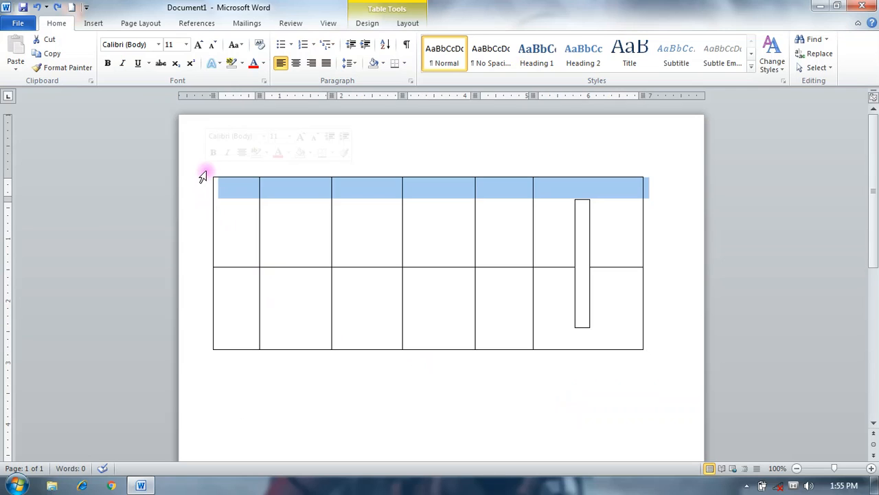
{"action": "left_click", "coordinate": [310, 395]}
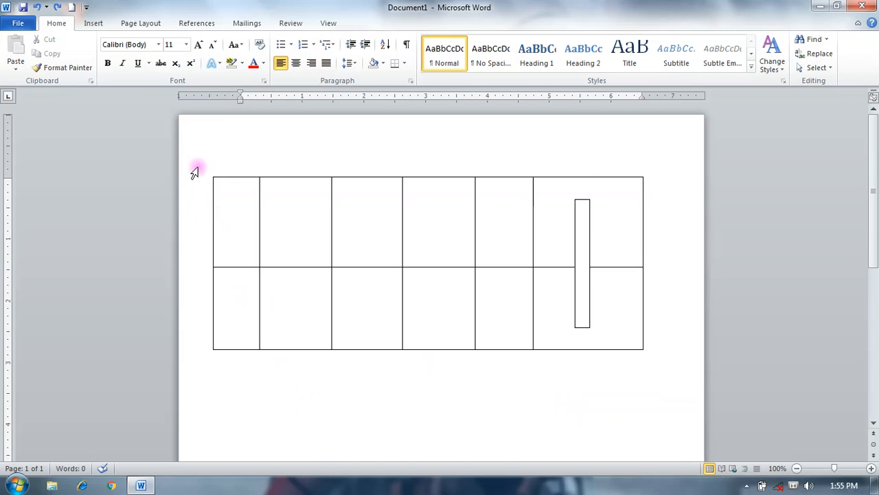
{"action": "left_click_drag", "start_coordinate": [205, 181], "coordinate": [225, 370]}
{"action": "key", "text": "Delete"}
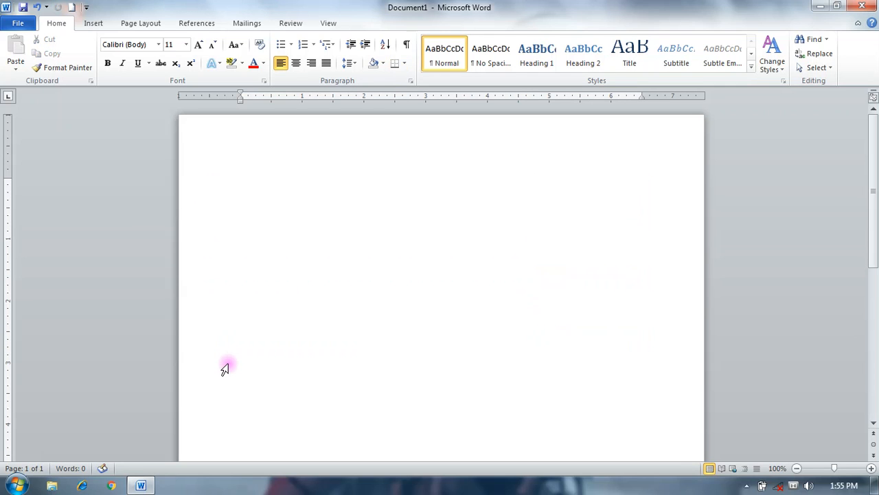
- Insert an embedded Excel spreadsheet as a table in the document
{"action": "left_click", "coordinate": [85, 24]}
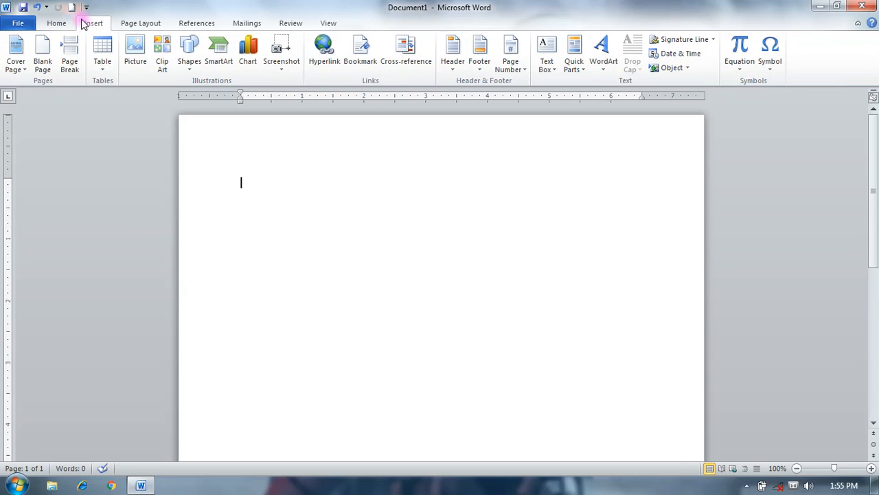
{"action": "left_click", "coordinate": [101, 72]}
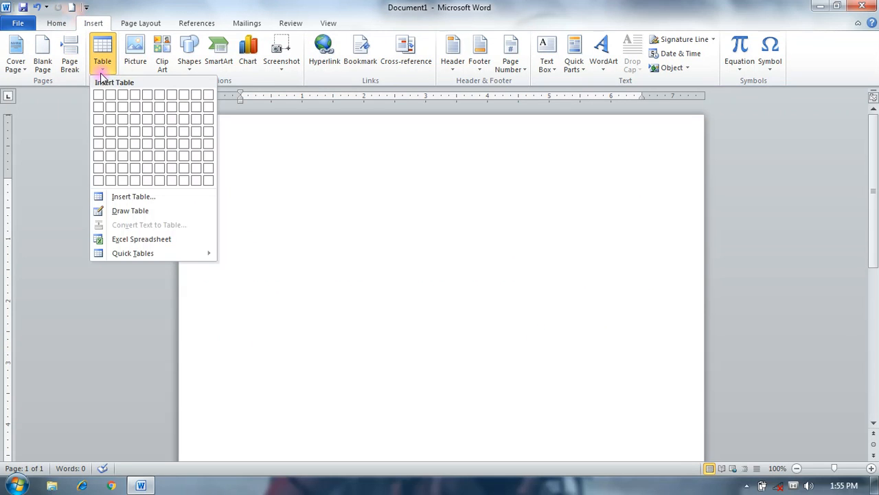
{"action": "left_click", "coordinate": [147, 240]}
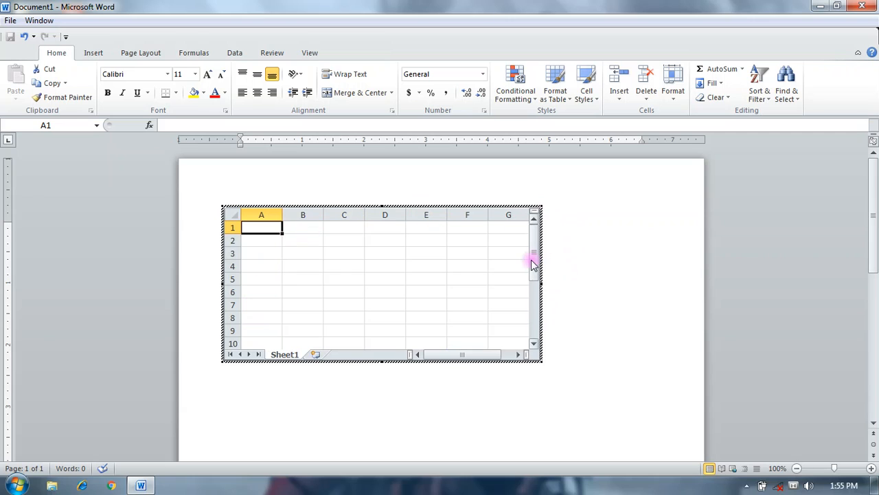
- Enter "ftfhgcvhgf" in cell A1 of the embedded spreadsheet, return to the document and delete the spreadsheet
{"action": "mouse_move", "coordinate": [534, 264]}
{"action": "left_mouse_down"}
{"action": "mouse_move", "coordinate": [526, 304]}
{"action": "mouse_move", "coordinate": [526, 251]}
{"action": "left_mouse_up"}
{"action": "left_click", "coordinate": [303, 228]}
{"action": "left_click", "coordinate": [358, 233]}
{"action": "left_click", "coordinate": [269, 227]}
{"action": "left_click", "coordinate": [306, 227]}
{"action": "left_click", "coordinate": [354, 232]}
{"action": "double_click", "coordinate": [259, 228]}
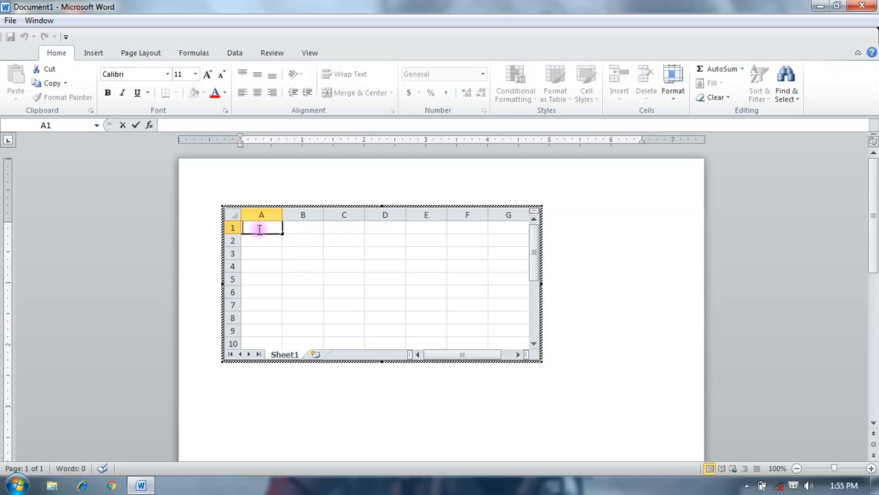
{"action": "type", "text": "ftfhgcvhgf"}
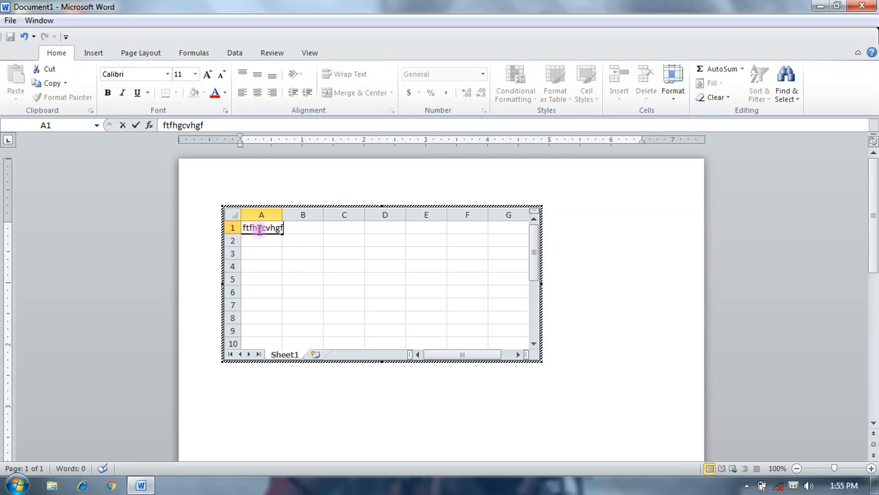
{"action": "left_click", "coordinate": [657, 267]}
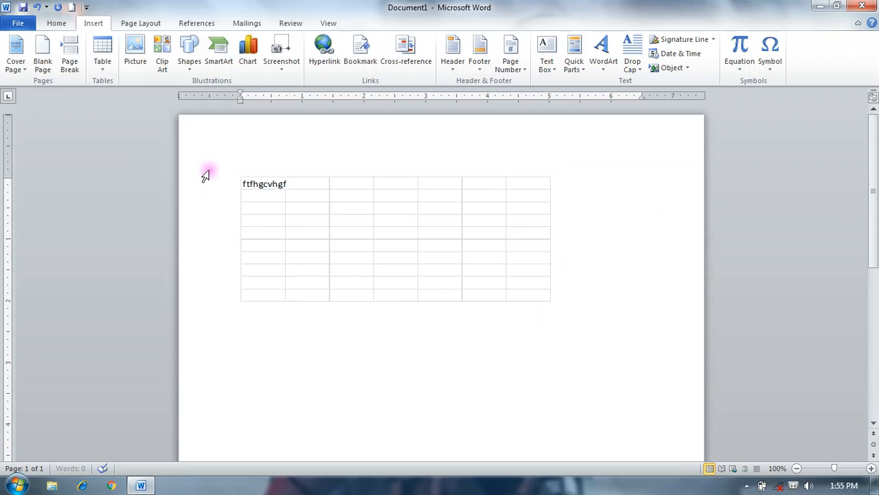
{"action": "left_click", "coordinate": [220, 175]}
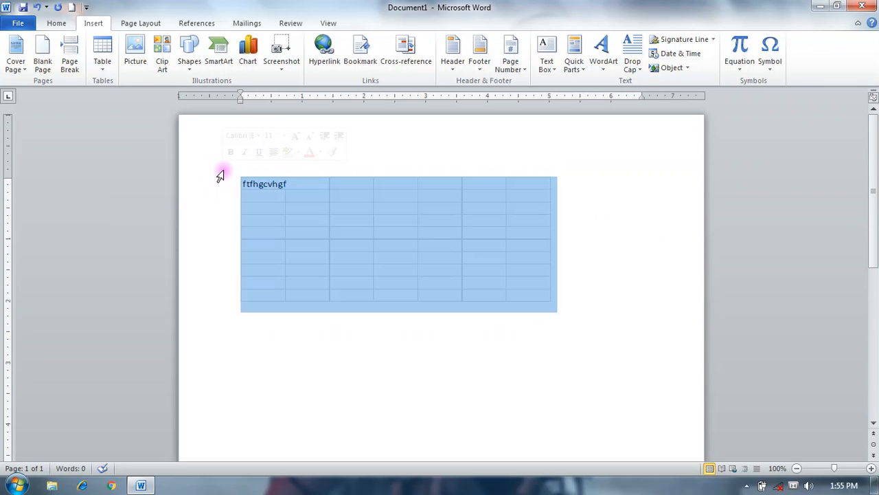
{"action": "key", "text": "Delete"}
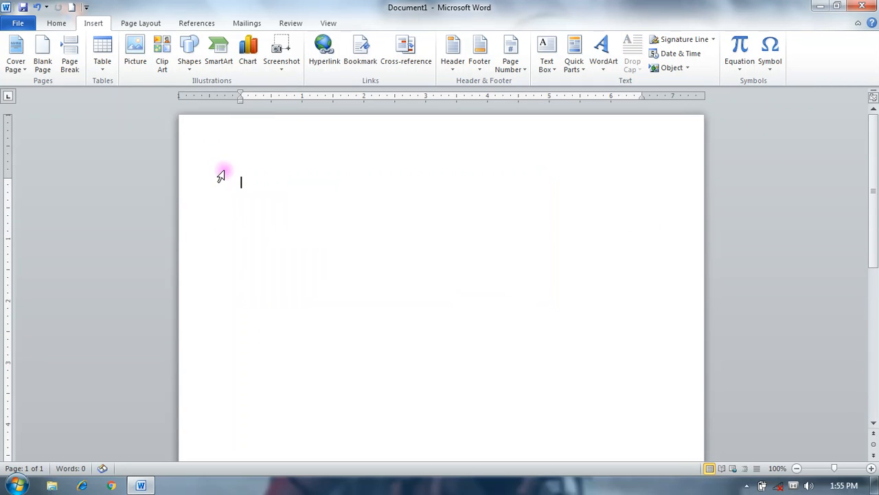
- Insert the built-in Tabular List quick table into the document
{"action": "left_click", "coordinate": [111, 70]}
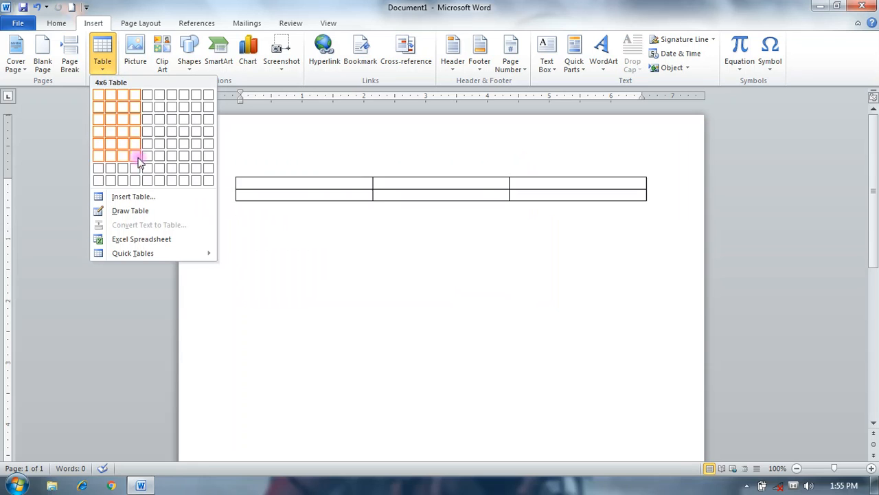
{"action": "mouse_move", "coordinate": [138, 252]}
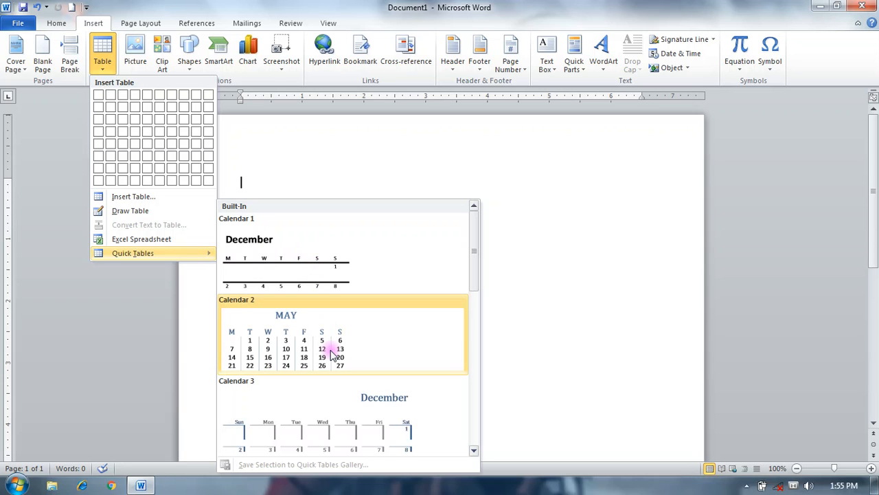
{"action": "scroll", "coordinate": [344, 371], "scroll_direction": "down", "scroll_amount": 5}
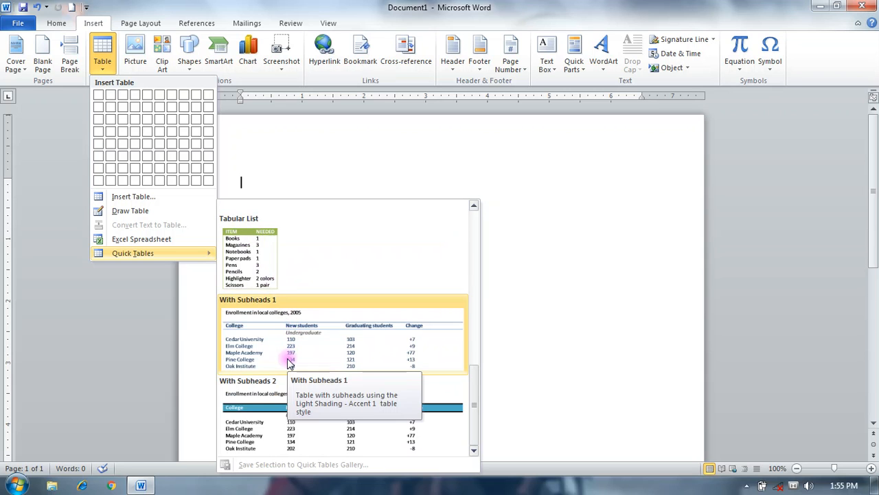
{"action": "left_click", "coordinate": [240, 268]}
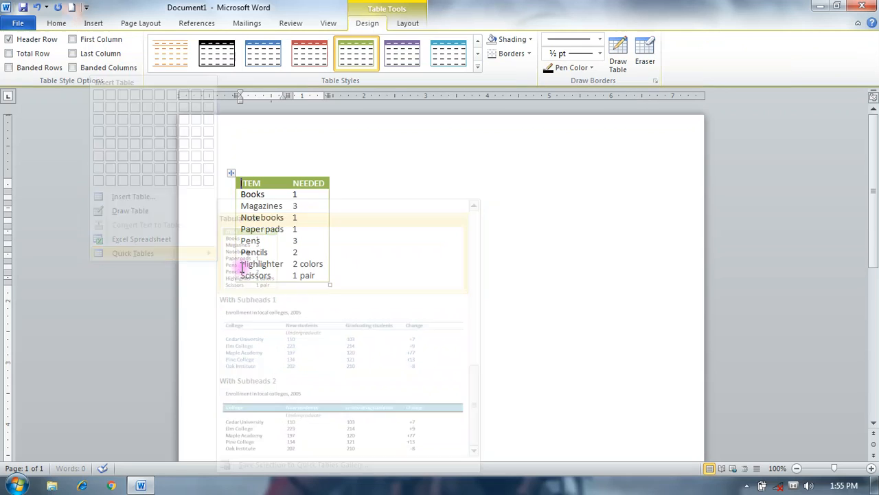
- Replace the ITEM heading of the quick table's first column with "class"
{"action": "left_click_drag", "start_coordinate": [268, 182], "coordinate": [222, 204]}
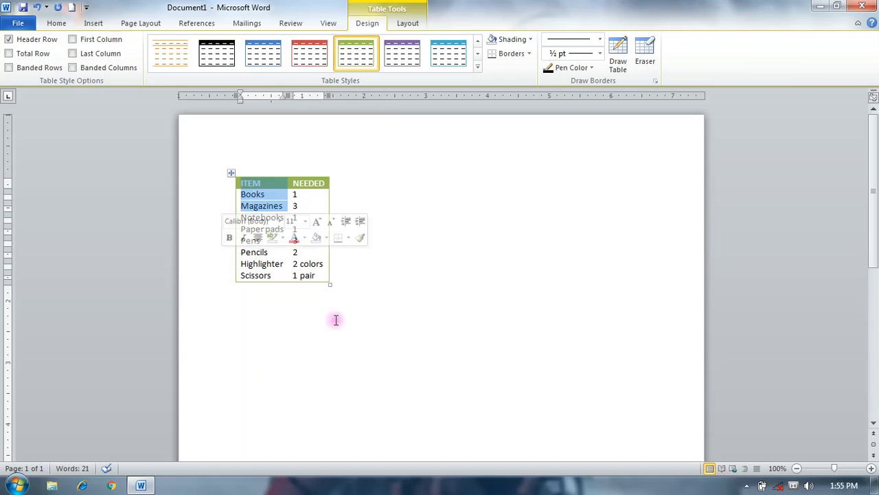
{"action": "left_click", "coordinate": [259, 294]}
{"action": "left_click", "coordinate": [264, 182]}
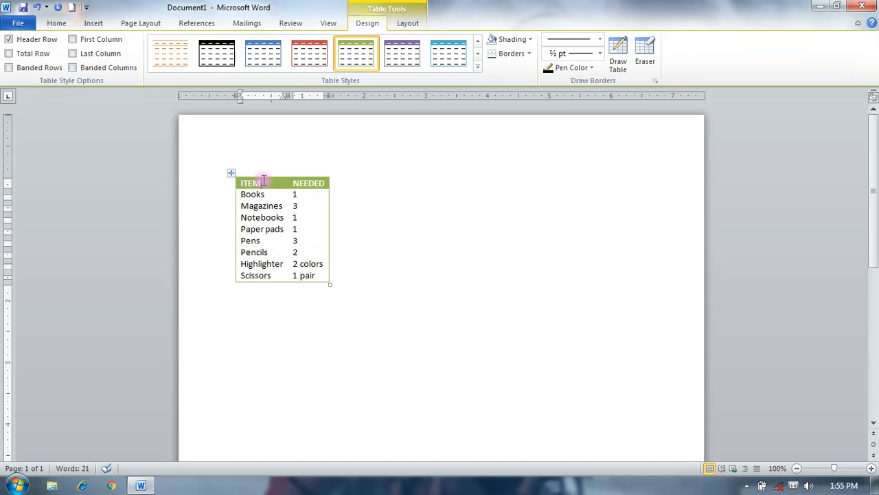
{"action": "key", "text": "BackSpace"}
{"action": "key", "text": "BackSpace"}
{"action": "key", "text": "BackSpace"}
{"action": "key", "text": "BackSpace"}
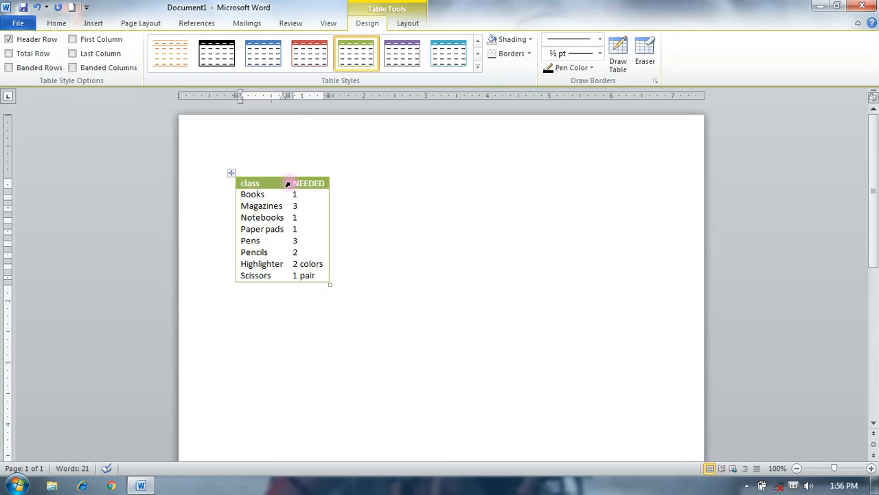
- Replace the NEEDED heading of the quick table's second column with "students"
{"action": "left_click_drag", "start_coordinate": [294, 184], "coordinate": [328, 184]}
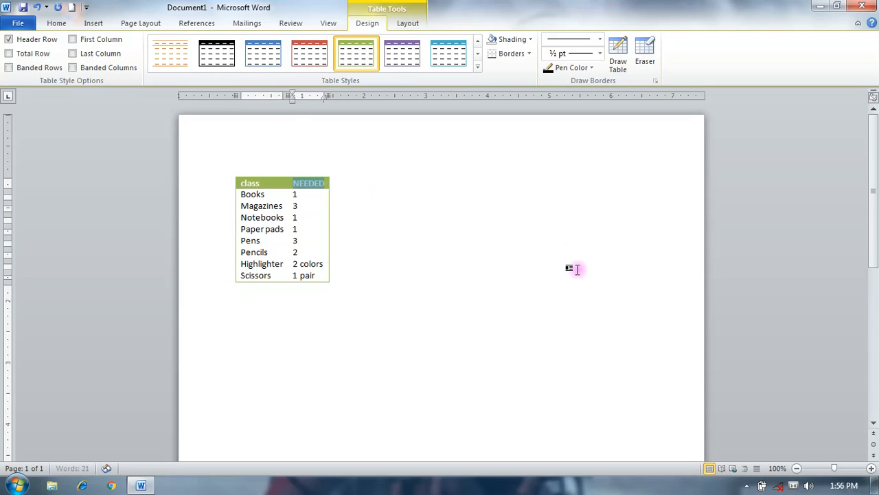
{"action": "type", "text": "students"}
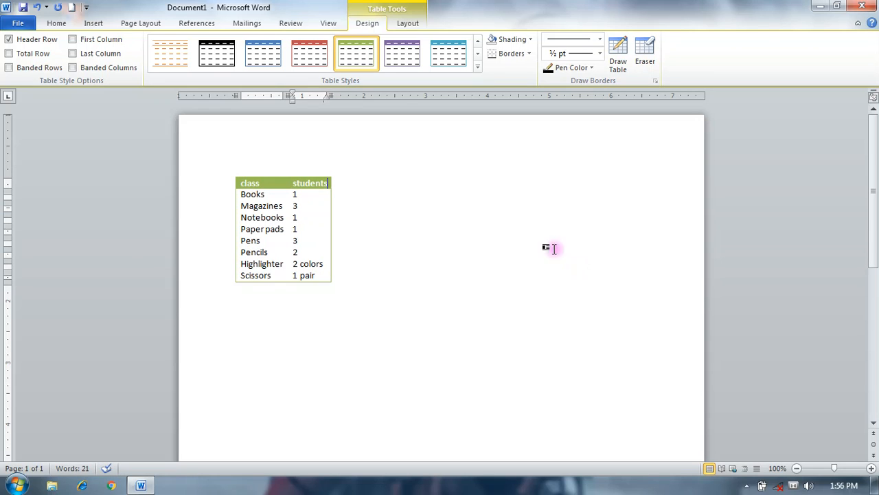
- Replace the quick table's Books entry with "5th" and set its students value to 41
{"action": "left_click_drag", "start_coordinate": [268, 193], "coordinate": [239, 194]}
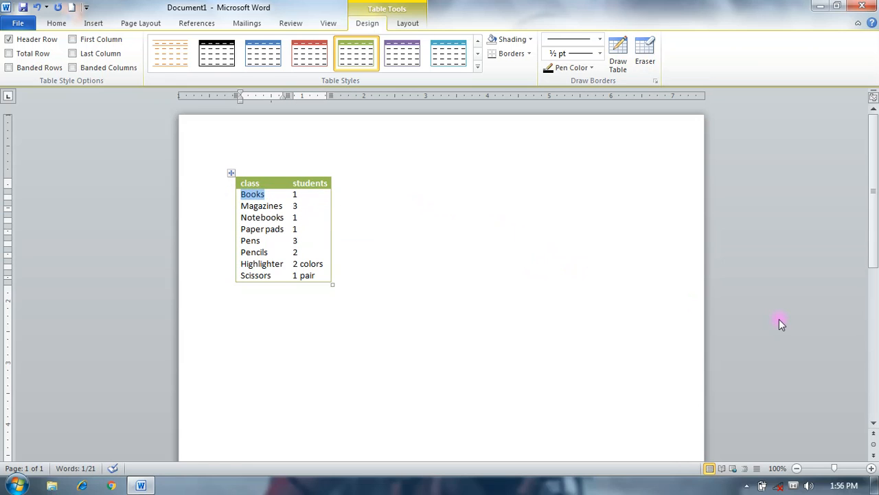
{"action": "type", "text": "5th"}
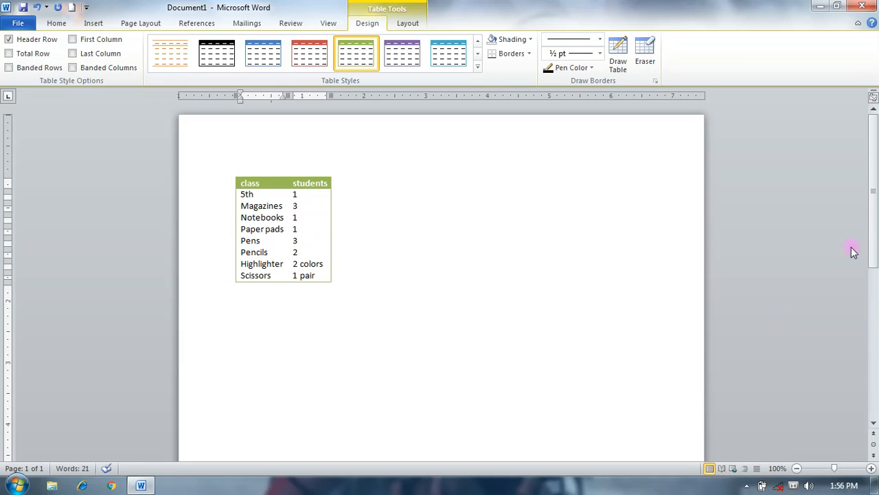
{"action": "left_click", "coordinate": [315, 183]}
{"action": "key", "text": "BackSpace"}
{"action": "type", "text": "41"}
- Replace the quick table's Magazines entry with "6th" and set its students value to 33
{"action": "left_click", "coordinate": [285, 205]}
{"action": "key", "text": "BackSpace"}
{"action": "key", "text": "BackSpace"}
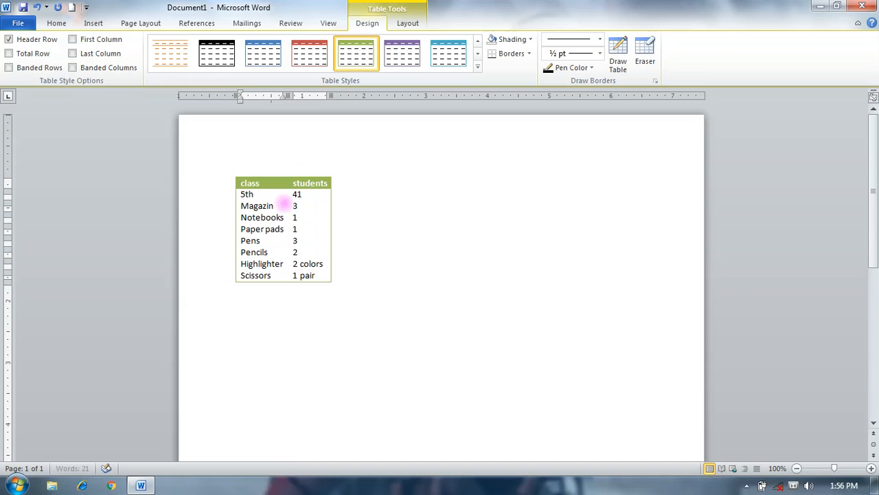
{"action": "type", "text": "6th"}
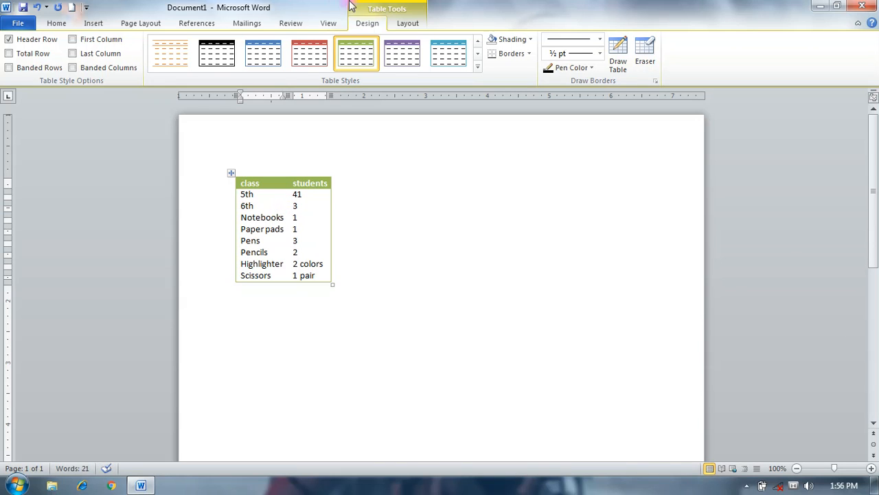
{"action": "left_click", "coordinate": [309, 209]}
{"action": "type", "text": "3"}
- Delete the whole quick table from the document
{"action": "left_click", "coordinate": [233, 173]}
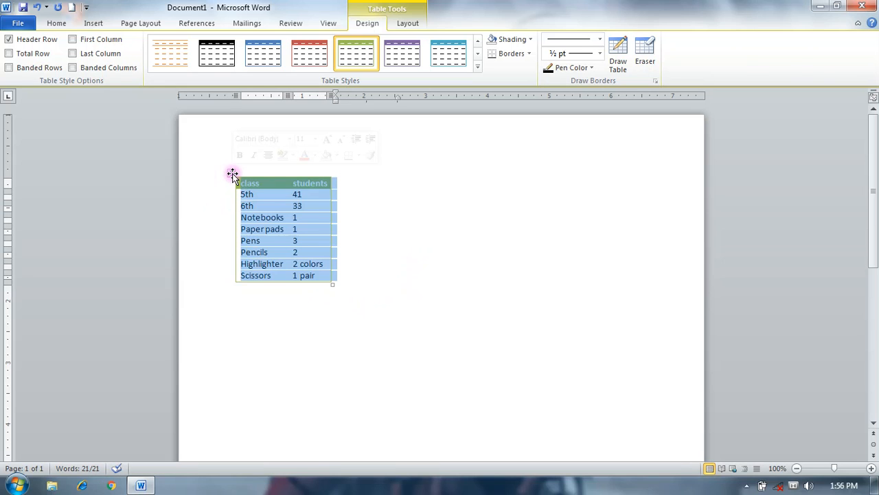
{"action": "key", "text": "BackSpace"}
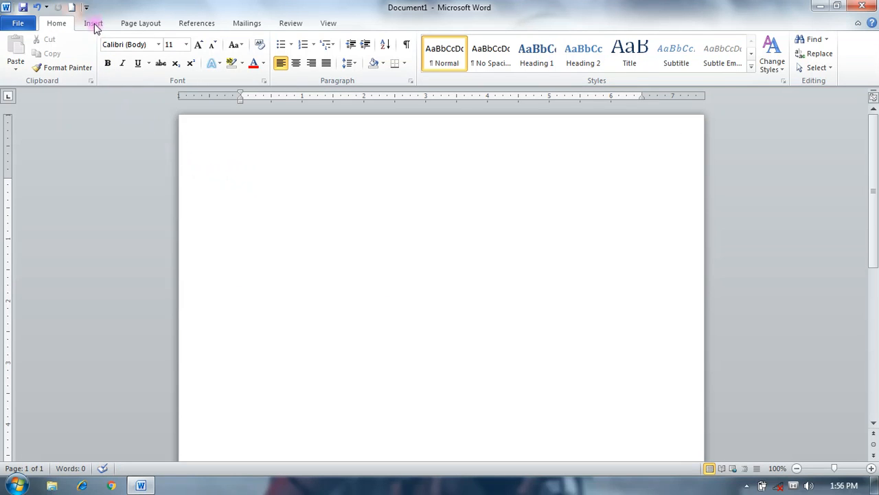
- Insert a table with 5 columns and 5 rows through the Insert Table dialog
{"action": "left_click", "coordinate": [93, 23]}
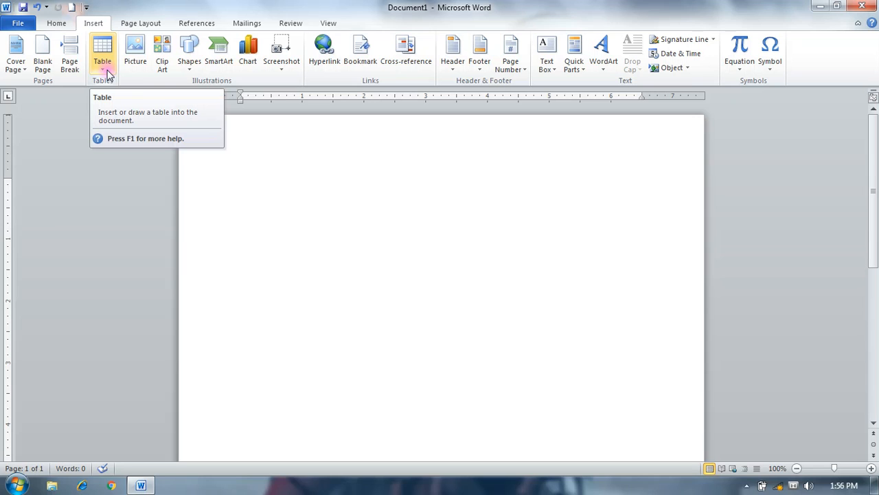
{"action": "left_click", "coordinate": [107, 70]}
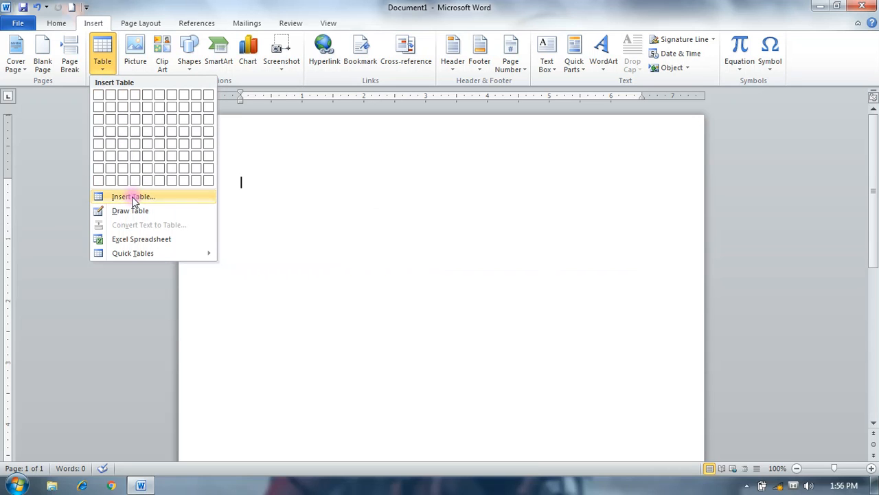
{"action": "left_click", "coordinate": [136, 197]}
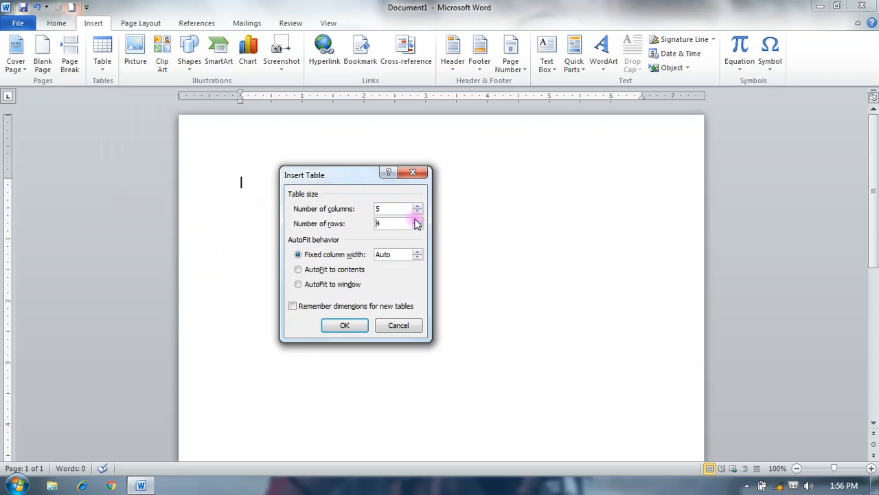
{"action": "left_click", "coordinate": [336, 326]}
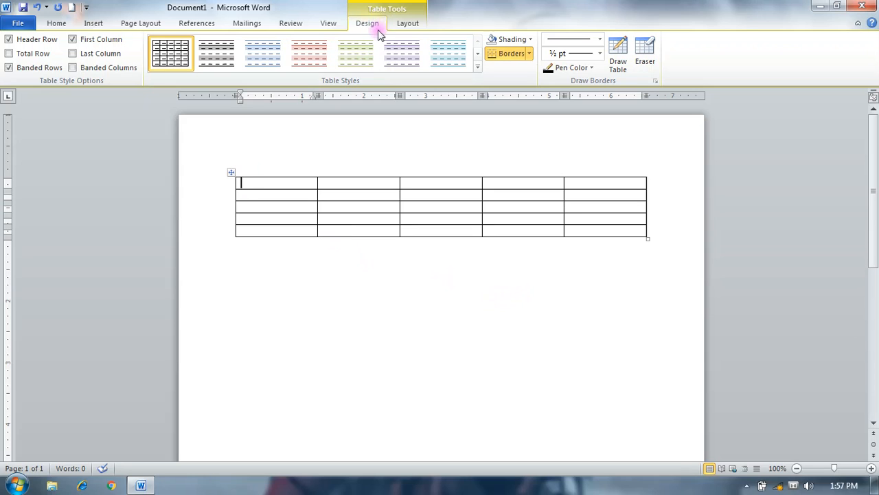
{"action": "left_click", "coordinate": [411, 25]}
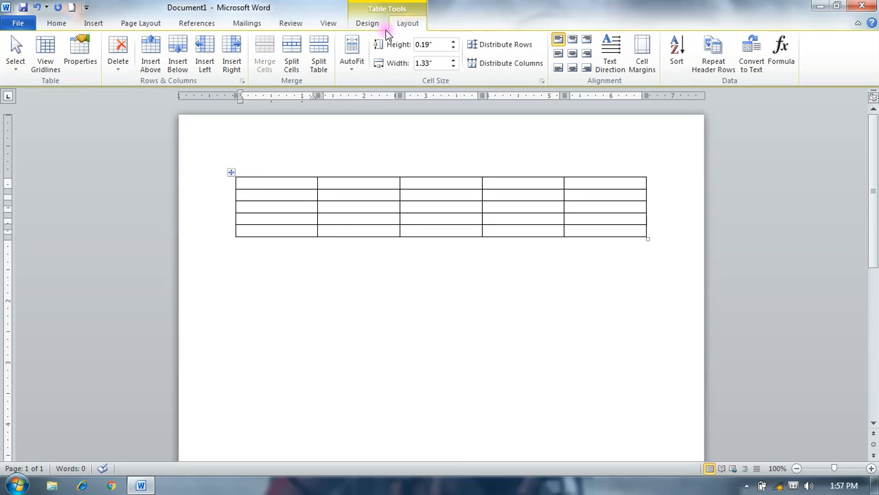
{"action": "left_click", "coordinate": [368, 24]}
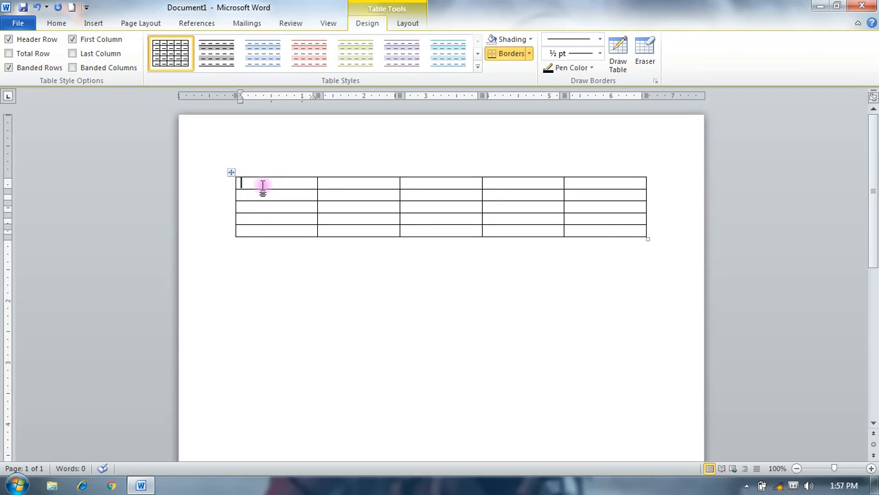
- Enter the headings Name, Subject, Marks, Position and Grade across the table's first row
{"action": "type", "text": "name"}
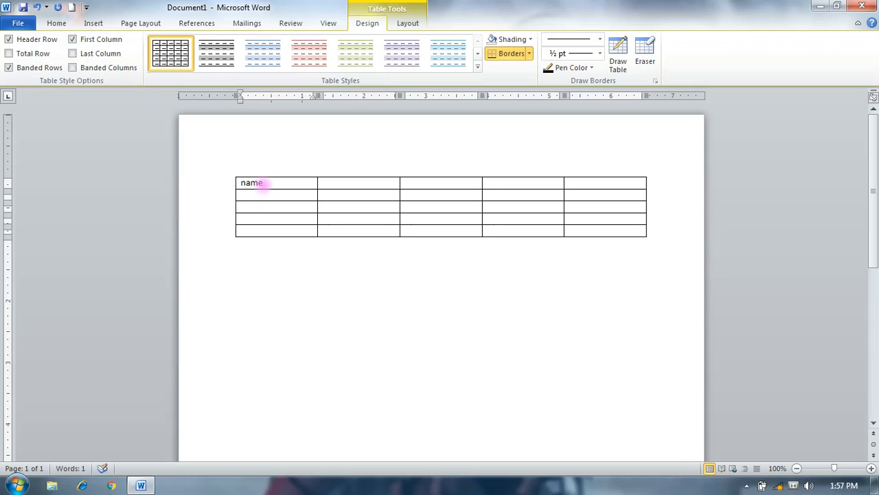
{"action": "key", "text": "Tab"}
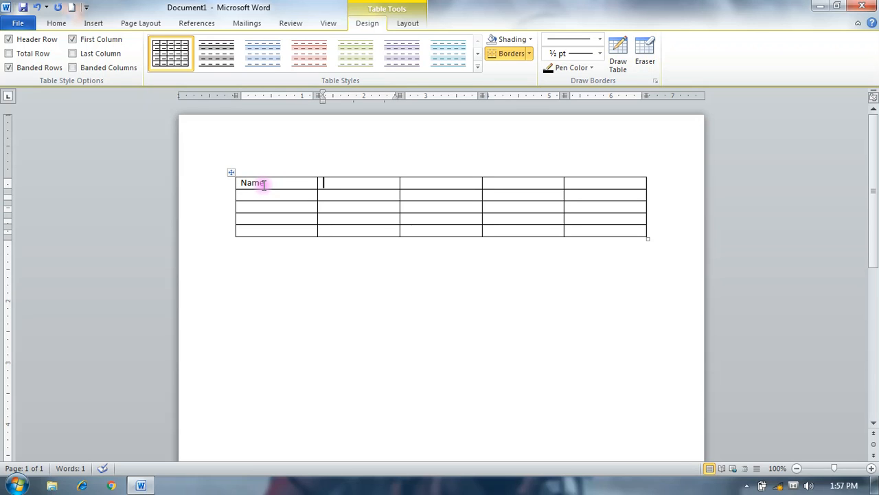
{"action": "type", "text": "subject"}
{"action": "key", "text": "Tab"}
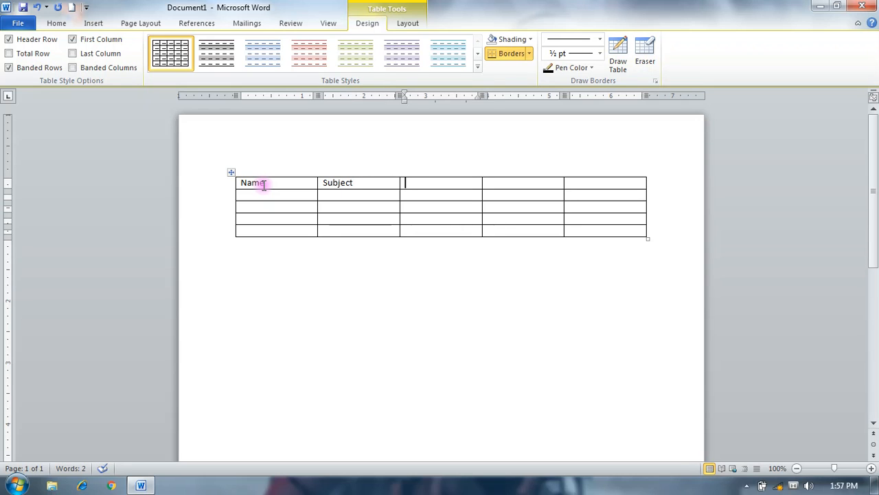
{"action": "type", "text": "marks"}
{"action": "key", "text": "Tab"}
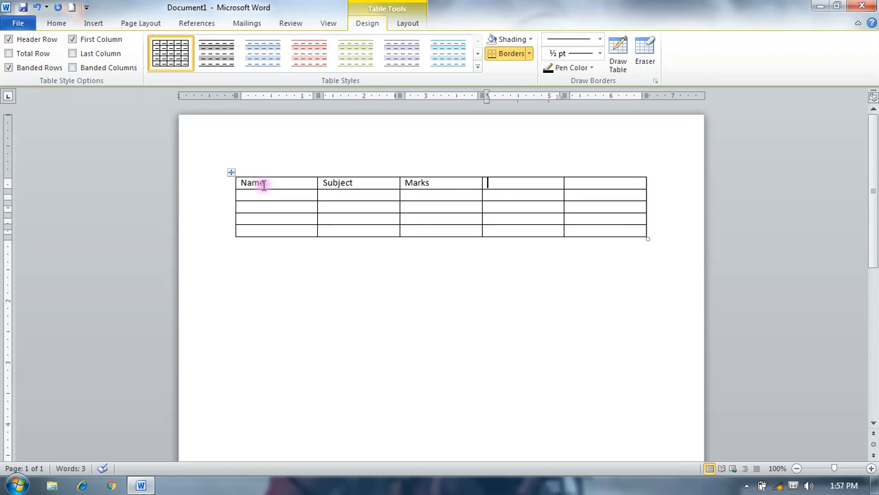
{"action": "type", "text": "position"}
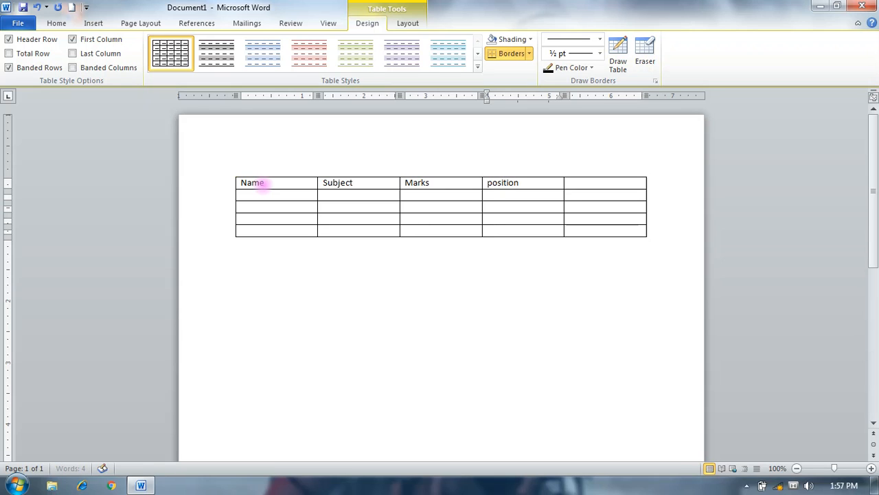
{"action": "key", "text": "Tab"}
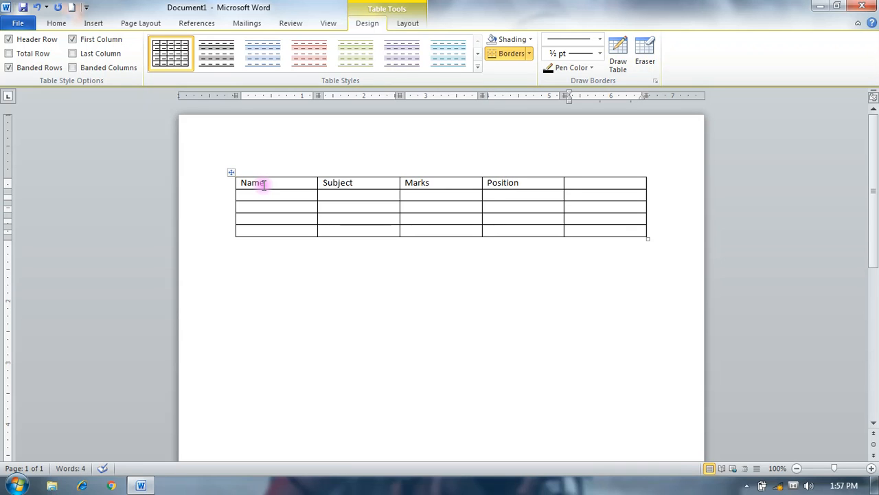
{"action": "type", "text": "grade"}
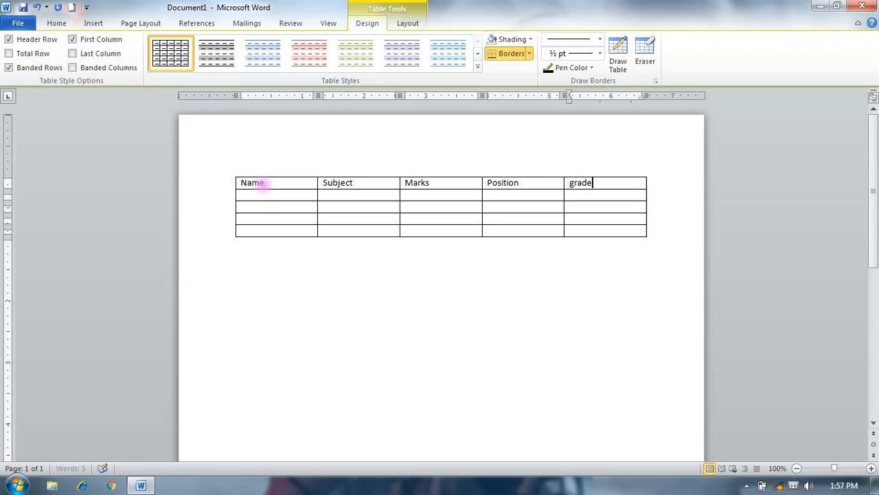
{"action": "left_click", "coordinate": [263, 184]}
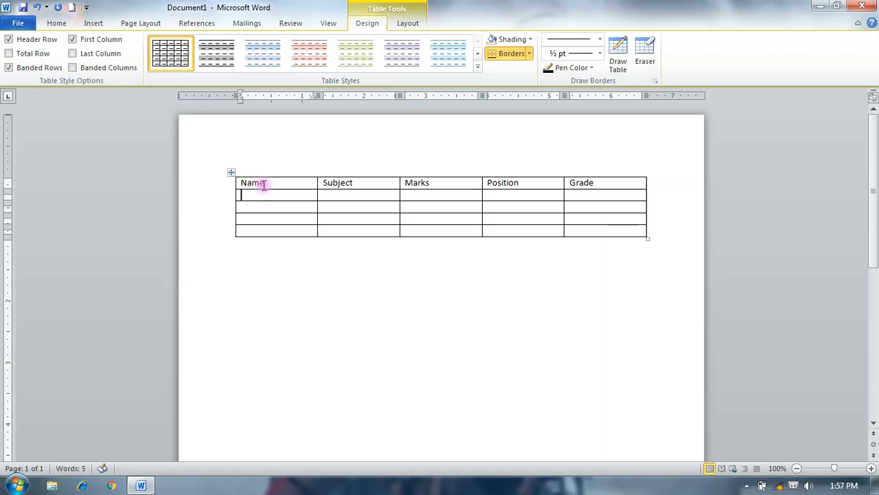
- Fill the table's second row with the student's name, subject Maths, marks 89, position 2 and grade A
{"action": "type", "text": "swati"}
{"action": "key", "text": "Return"}
{"action": "key", "text": "BackSpace"}
{"action": "key", "text": "Tab"}
{"action": "type", "text": "mat"}
{"action": "key", "text": "Tab"}
{"action": "type", "text": "89"}
{"action": "key", "text": "Tab"}
{"action": "type", "text": "2"}
{"action": "key", "text": "Tab"}
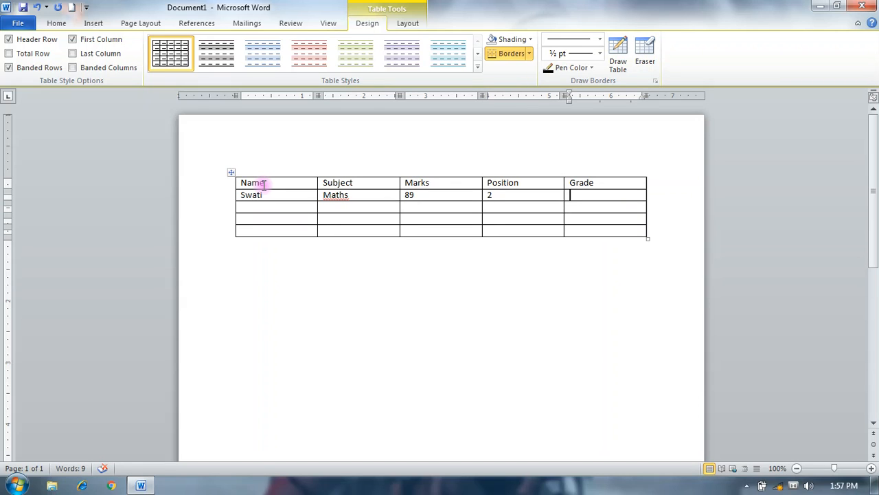
{"action": "type", "text": "a"}
{"action": "key", "text": "Tab"}
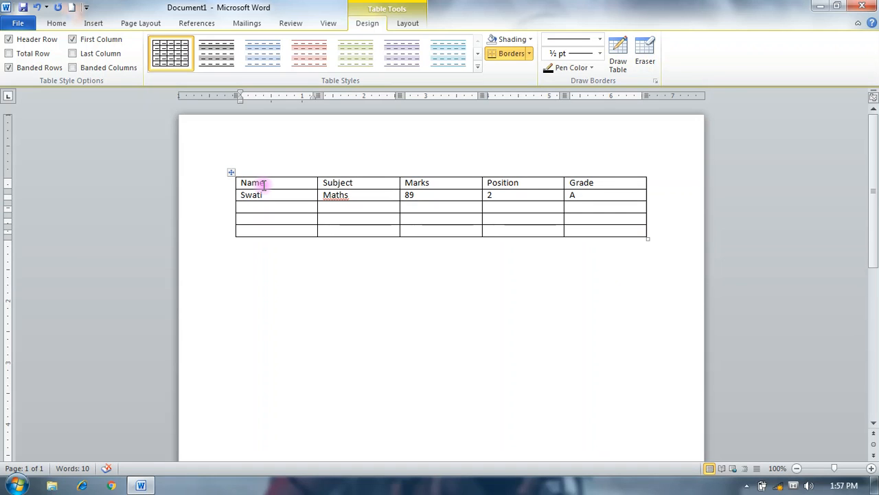
- Fill the table's third row with the student's name, subject Science, marks 78, position 2 and grade B
{"action": "type", "text": "pooja"}
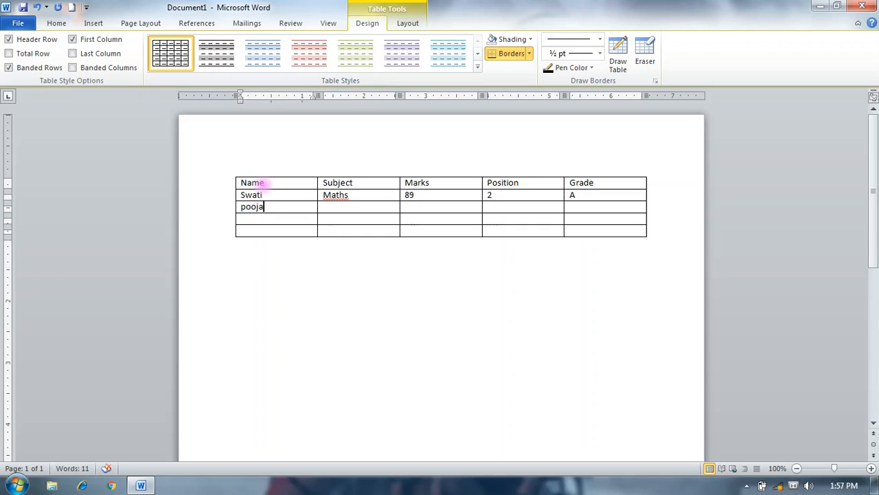
{"action": "key", "text": "Tab"}
{"action": "type", "text": "science"}
{"action": "key", "text": "Tab"}
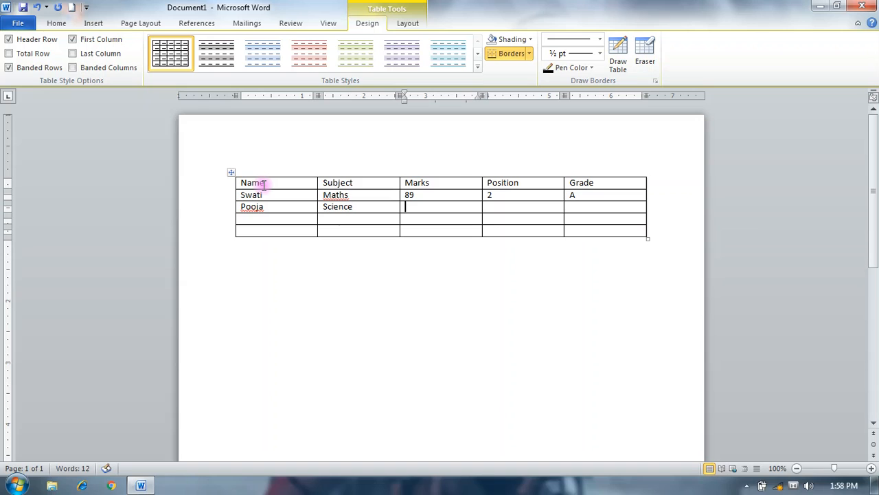
{"action": "type", "text": "78"}
{"action": "key", "text": "Tab"}
{"action": "type", "text": "2"}
{"action": "key", "text": "Tab"}
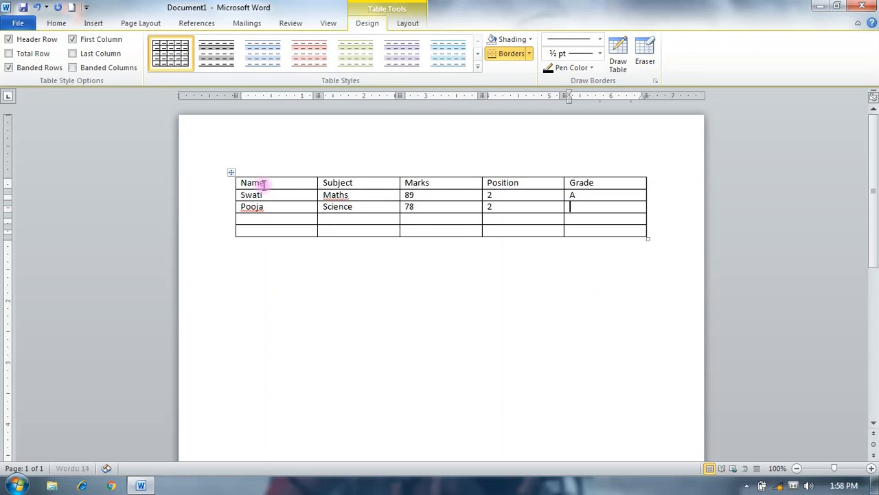
{"action": "type", "text": "B"}
{"action": "key", "text": "Tab"}
- Fill the table's fourth row with the student's name, subject Physics, marks 88, position 2 and grade A
{"action": "type", "text": "Sonam"}
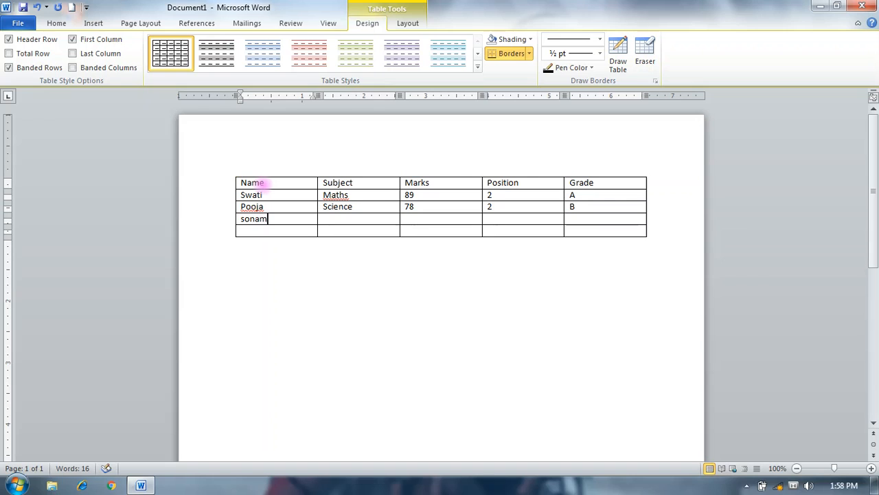
{"action": "type", "text": "physics"}
{"action": "key", "text": "Tab"}
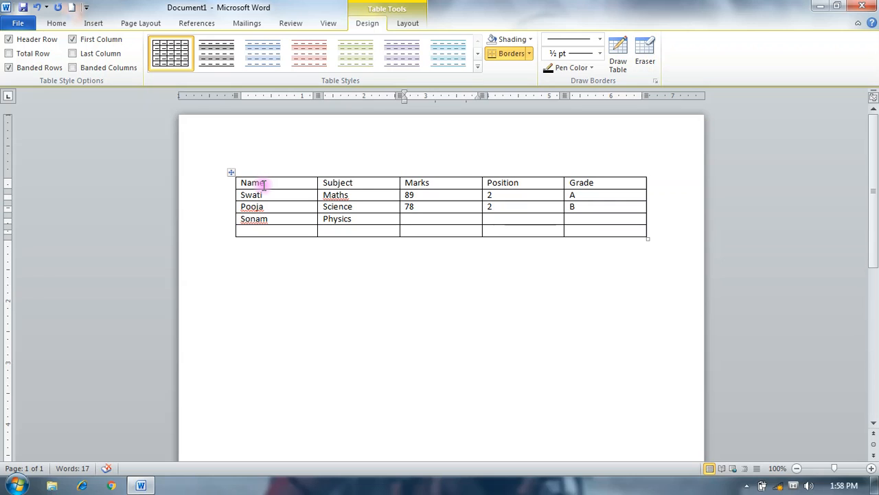
{"action": "type", "text": "88"}
{"action": "key", "text": "Tab"}
{"action": "type", "text": "2"}
{"action": "key", "text": "Tab"}
{"action": "type", "text": "A"}
{"action": "type", "text": "neha"}
- Fill the fifth row with the student's name, Chemistry, 89, 2 and A, and add an empty row below it
{"action": "key", "text": "Tab"}
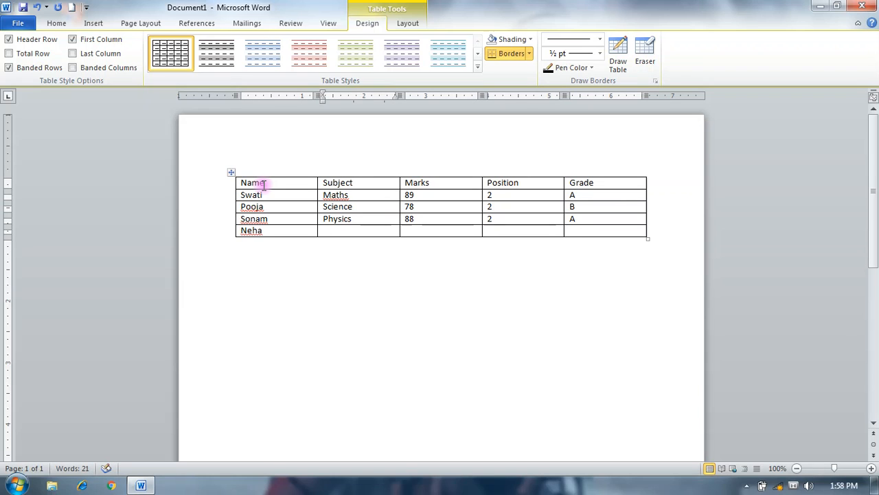
{"action": "type", "text": "chemistry"}
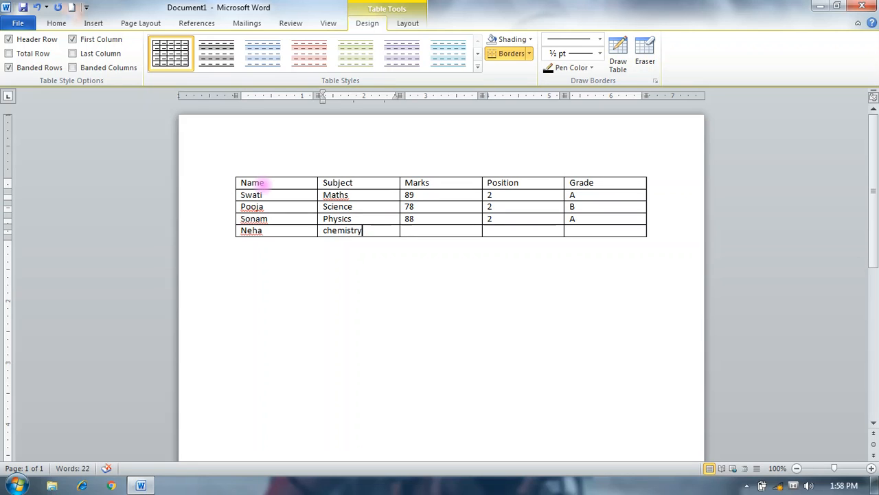
{"action": "key", "text": "Tab"}
{"action": "type", "text": "89"}
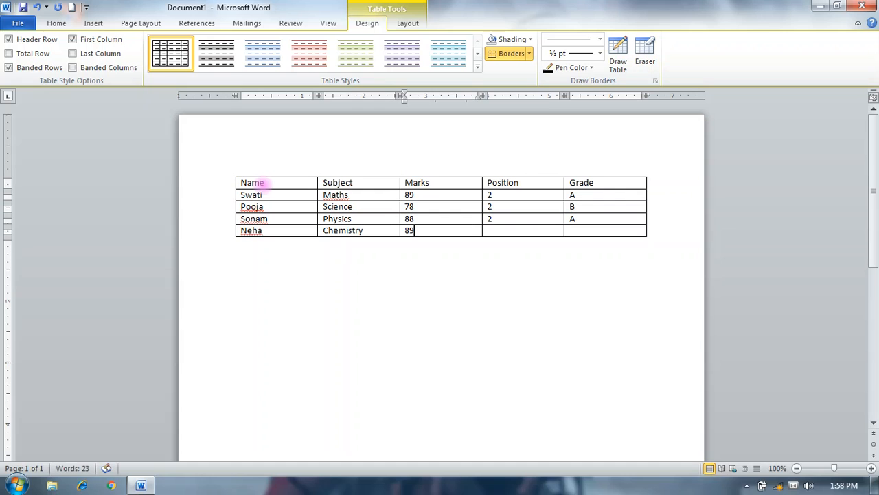
{"action": "key", "text": "Tab"}
{"action": "type", "text": "2"}
{"action": "key", "text": "Tab"}
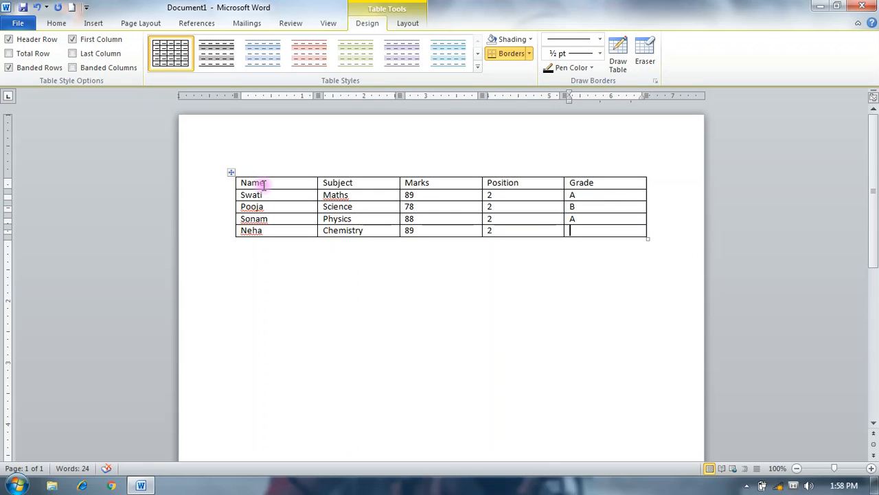
{"action": "type", "text": "a"}
{"action": "key", "text": "Tab"}
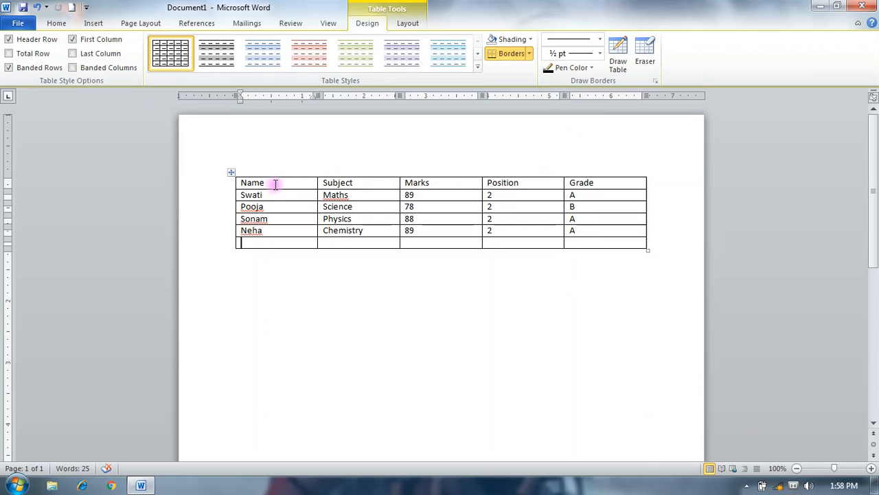
- Select the table's heading row and the Marks column in turn, and clear the selection
{"action": "left_click", "coordinate": [217, 185]}
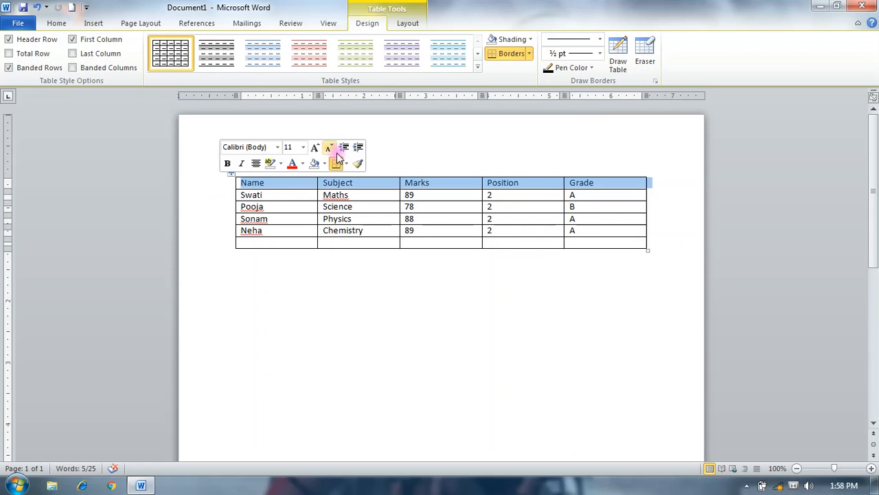
{"action": "left_click", "coordinate": [411, 173]}
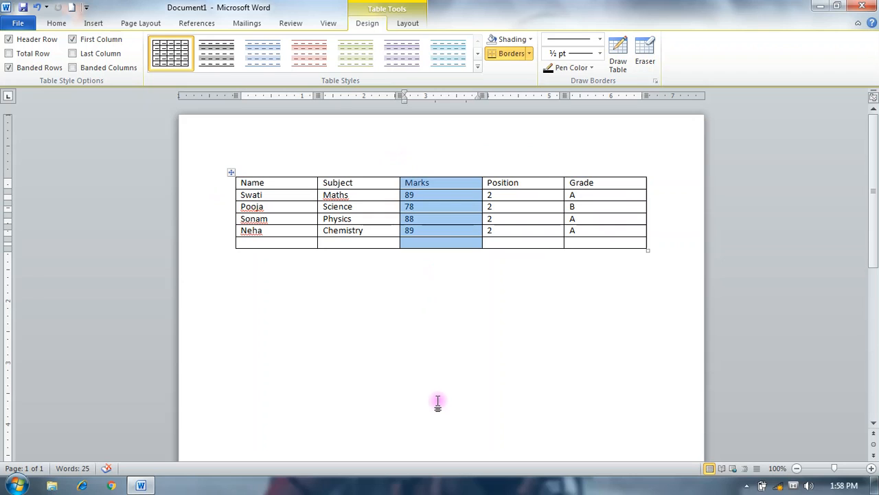
{"action": "left_click", "coordinate": [413, 368]}
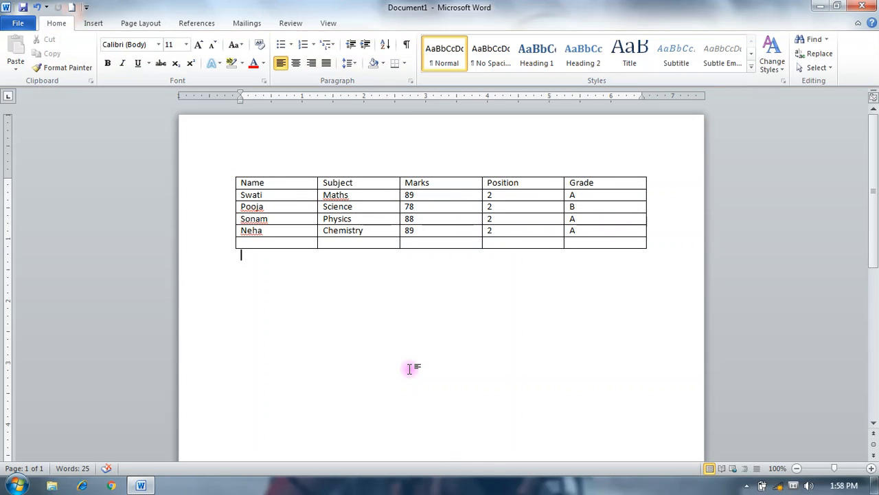
- Select the table's heading row and the Science, Physics and Chemistry rows in turn, and clear the selection
{"action": "left_click", "coordinate": [226, 183]}
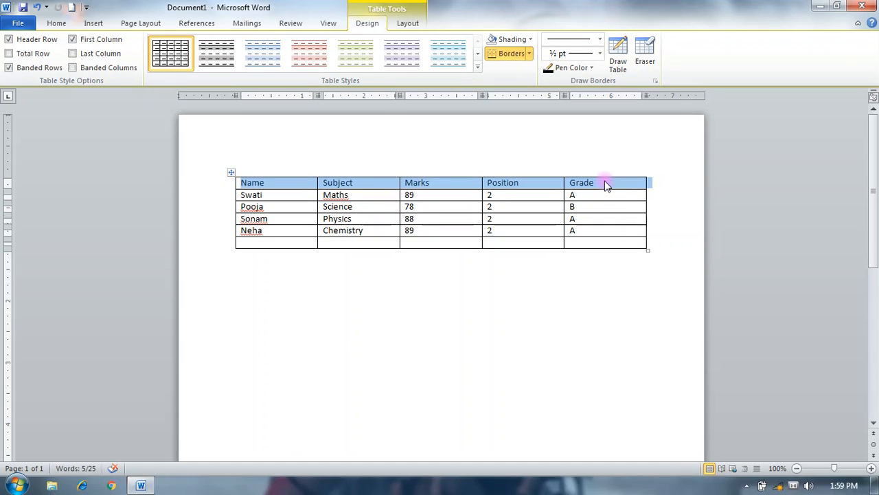
{"action": "left_click", "coordinate": [210, 206]}
{"action": "left_click", "coordinate": [218, 219]}
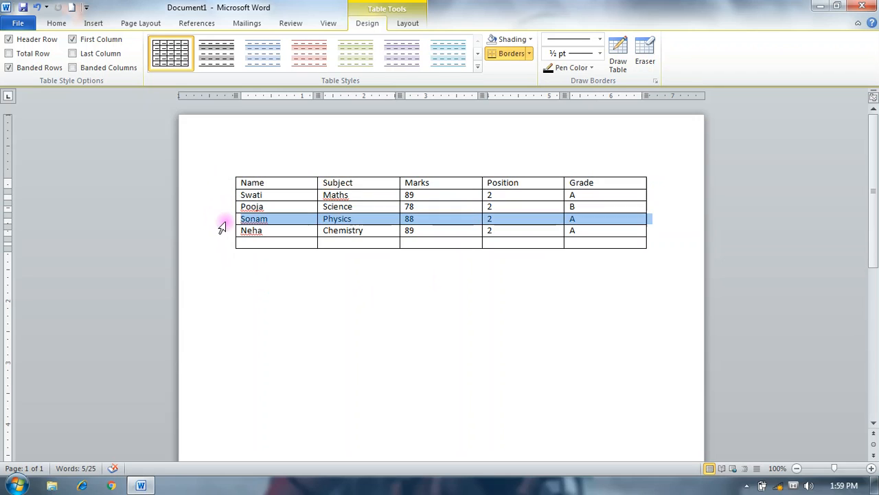
{"action": "left_click", "coordinate": [221, 231]}
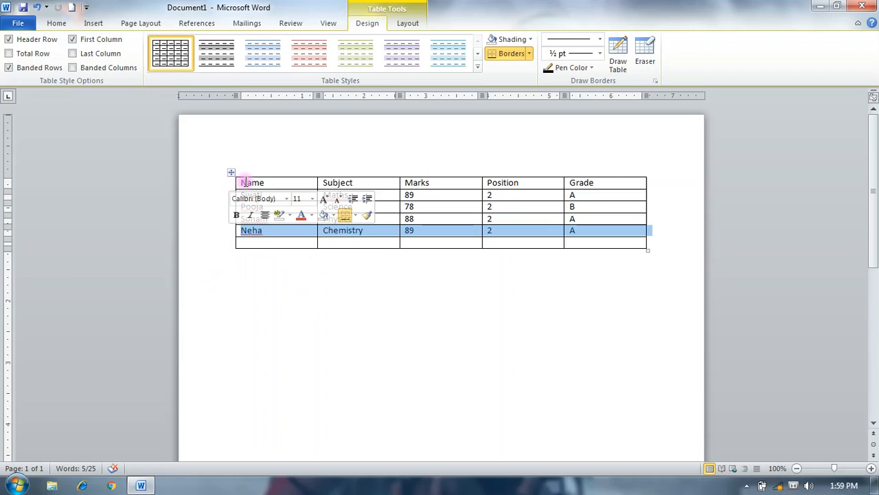
{"action": "left_click", "coordinate": [267, 277]}
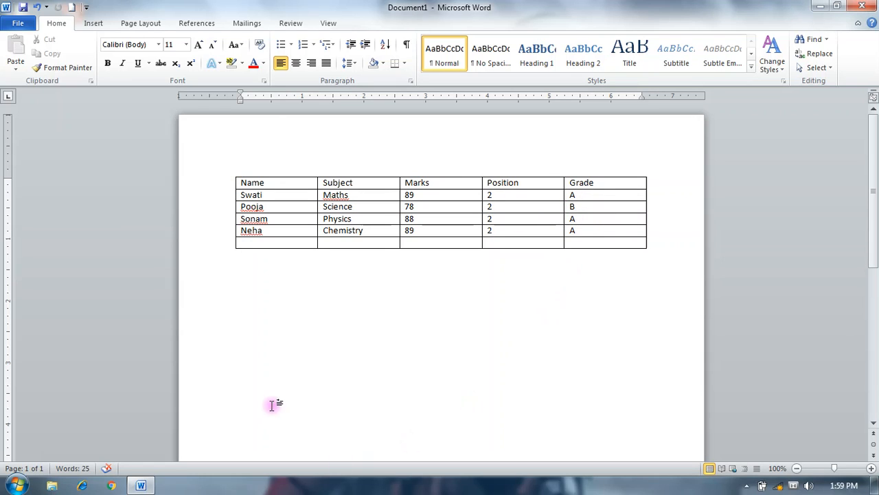
- Select only the name cell in the Maths row, and clear the selection
{"action": "left_click", "coordinate": [269, 196]}
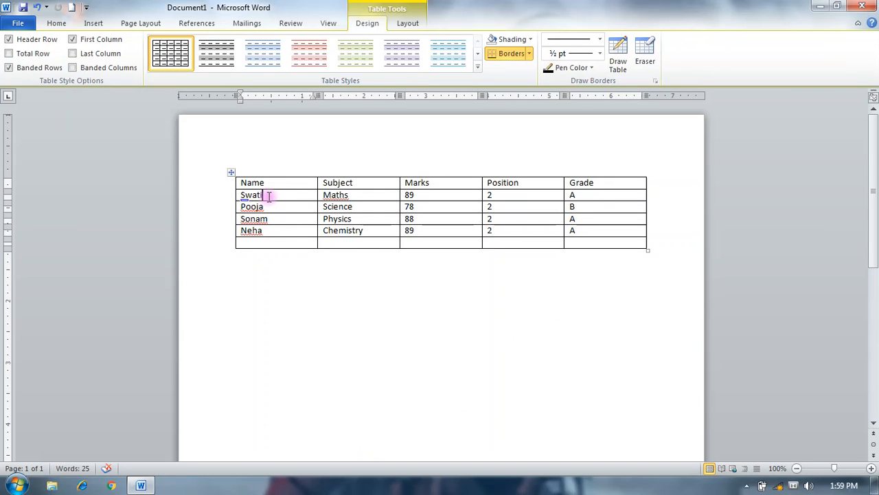
{"action": "left_click", "coordinate": [248, 208]}
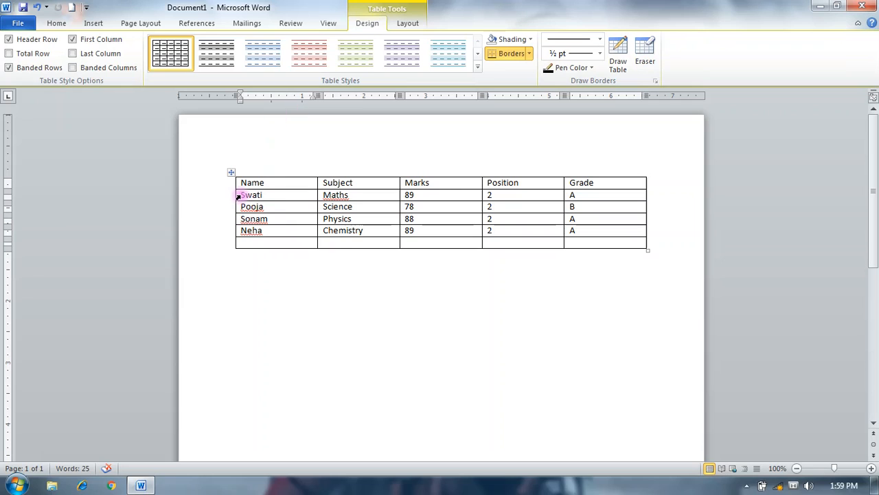
{"action": "left_click", "coordinate": [238, 197]}
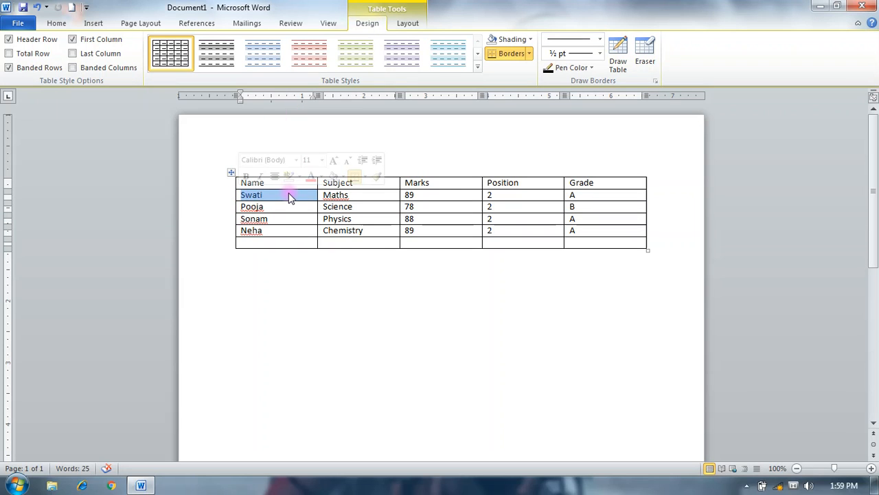
{"action": "left_click", "coordinate": [250, 333]}
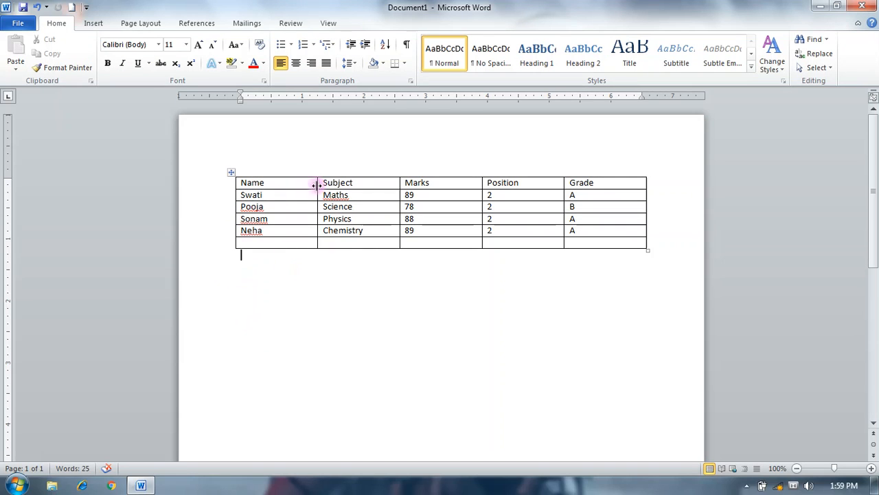
- Add an extra line inside the name cell of the Maths row, and remove it again
{"action": "left_click", "coordinate": [273, 196]}
{"action": "left_click", "coordinate": [320, 313]}
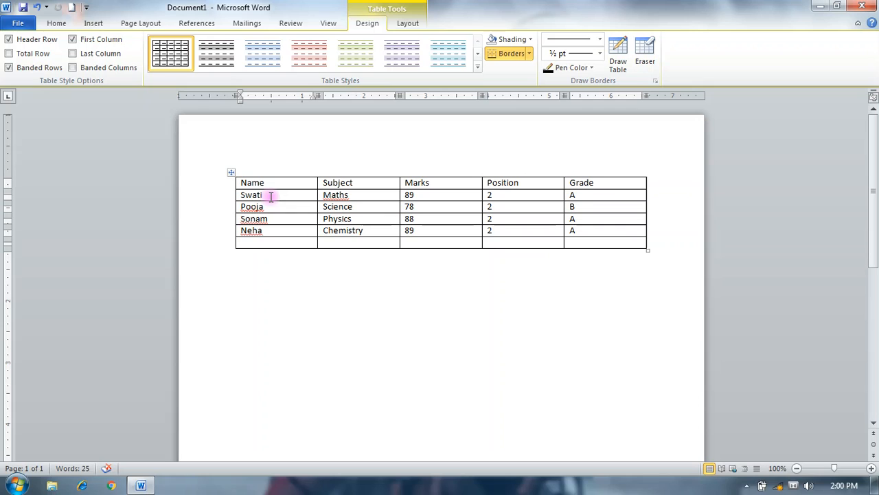
{"action": "key", "text": "Tab"}
{"action": "key", "text": "Tab"}
{"action": "key", "text": "Tab"}
{"action": "key", "text": "Return"}
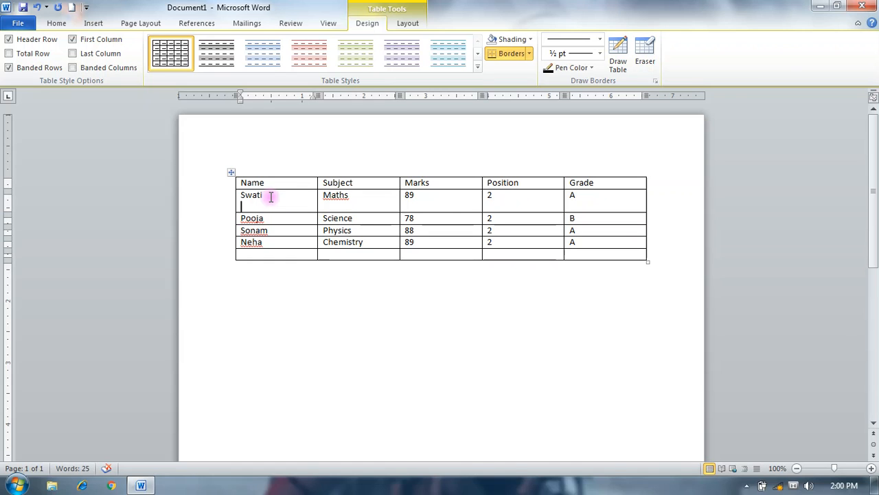
{"action": "key", "text": "BackSpace"}
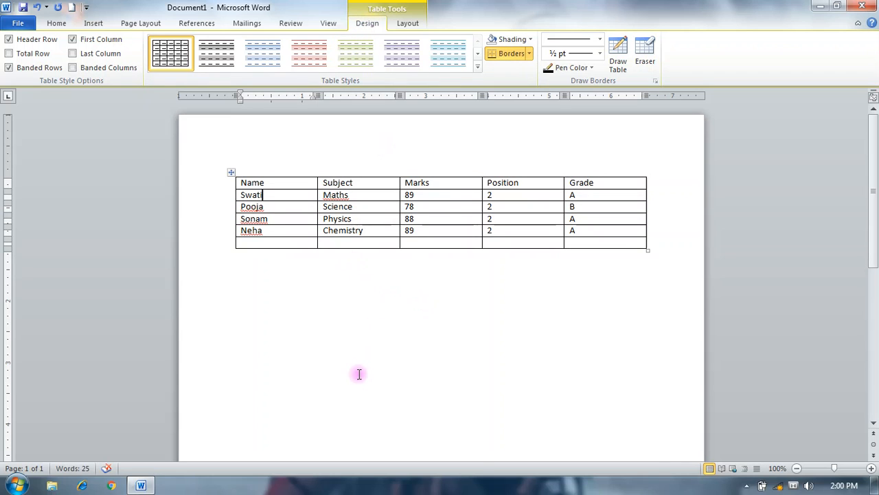
- Select the whole table, clear the selection, and move the table lower on the page
{"action": "left_click", "coordinate": [229, 171]}
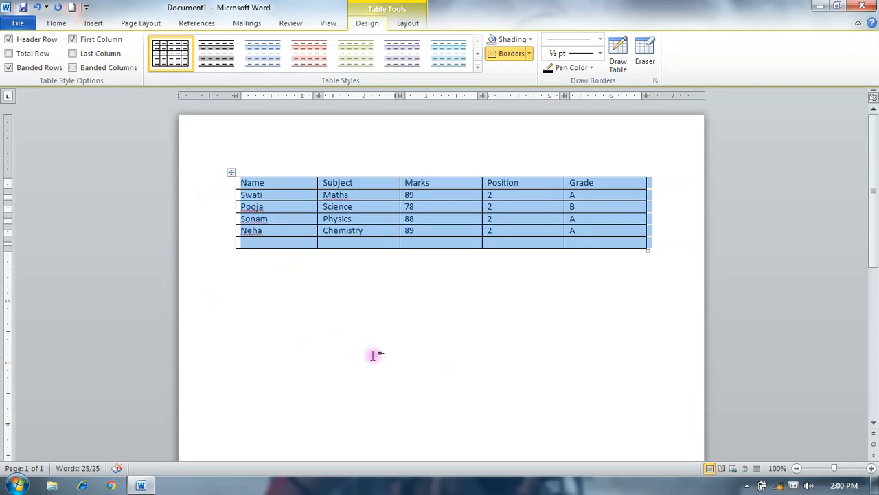
{"action": "left_click", "coordinate": [430, 319]}
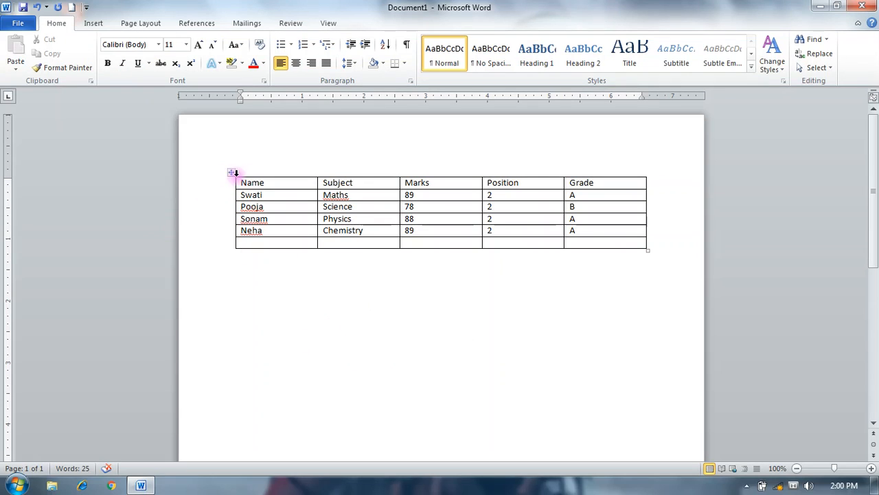
{"action": "left_click_drag", "start_coordinate": [230, 173], "coordinate": [231, 276]}
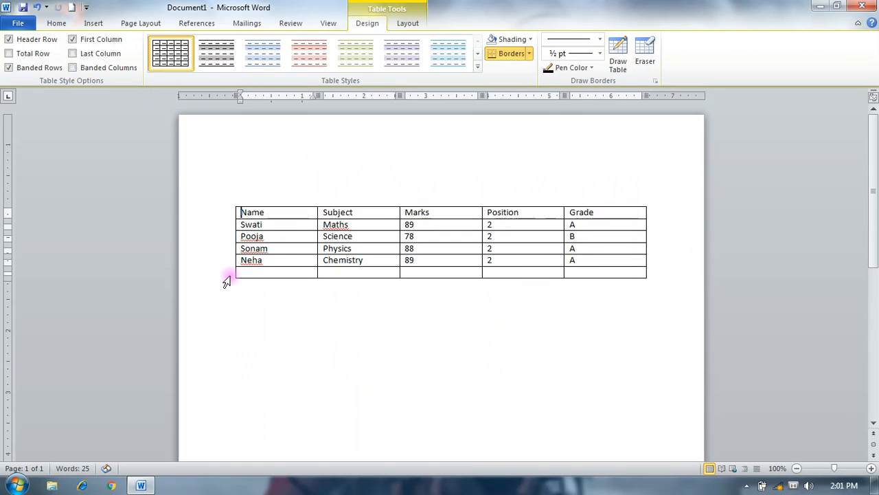
{"action": "left_click_drag", "start_coordinate": [230, 201], "coordinate": [229, 247]}
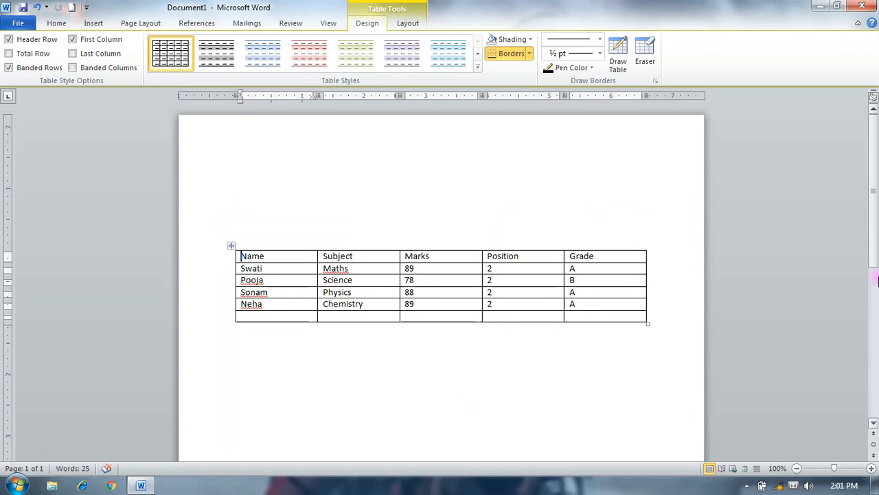
- Enlarge the whole table by its corner, and increase the height of its last two rows
{"action": "scroll", "coordinate": [877, 282], "scroll_direction": "down", "scroll_amount": 3}
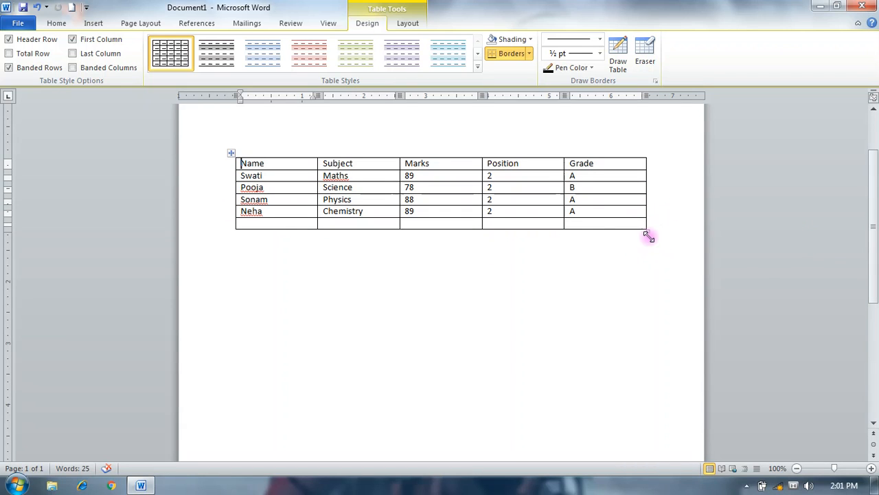
{"action": "left_click_drag", "start_coordinate": [646, 233], "coordinate": [654, 303]}
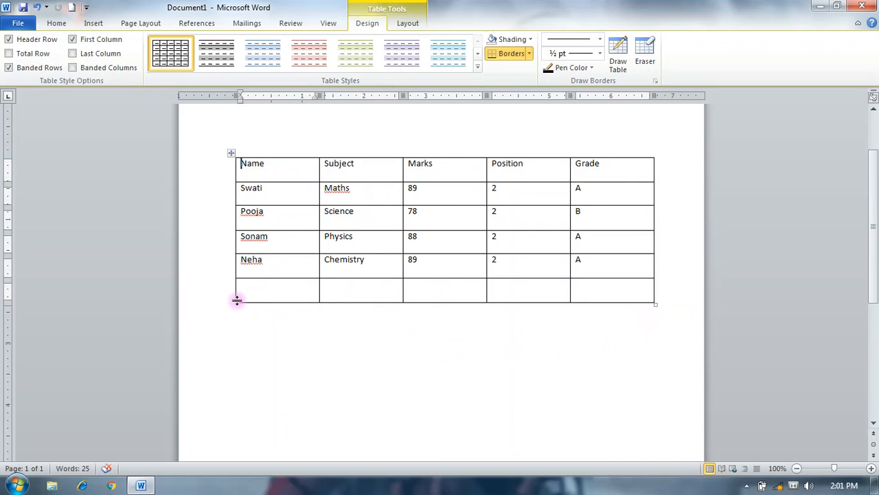
{"action": "left_click_drag", "start_coordinate": [237, 300], "coordinate": [231, 323]}
{"action": "left_click_drag", "start_coordinate": [296, 278], "coordinate": [295, 293]}
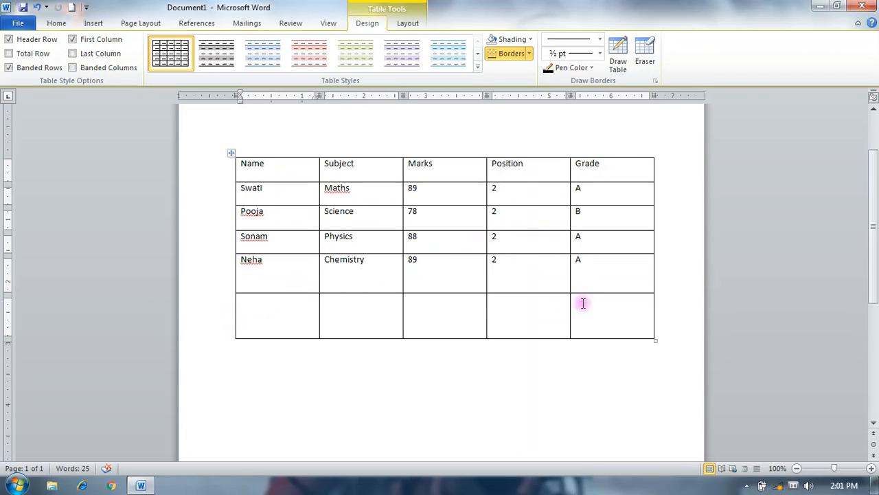
- Apply the built-in purple table style with a shaded header and first column and grey banded rows to the whole table
{"action": "left_click", "coordinate": [229, 152]}
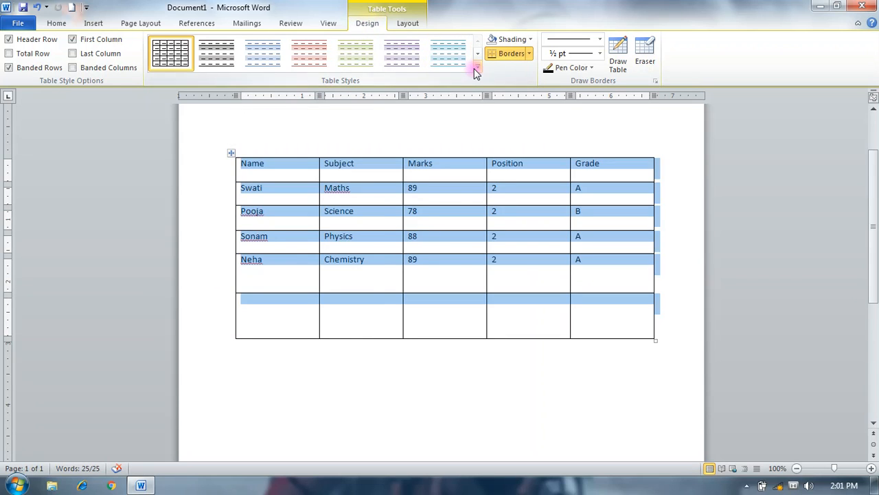
{"action": "left_click", "coordinate": [478, 71]}
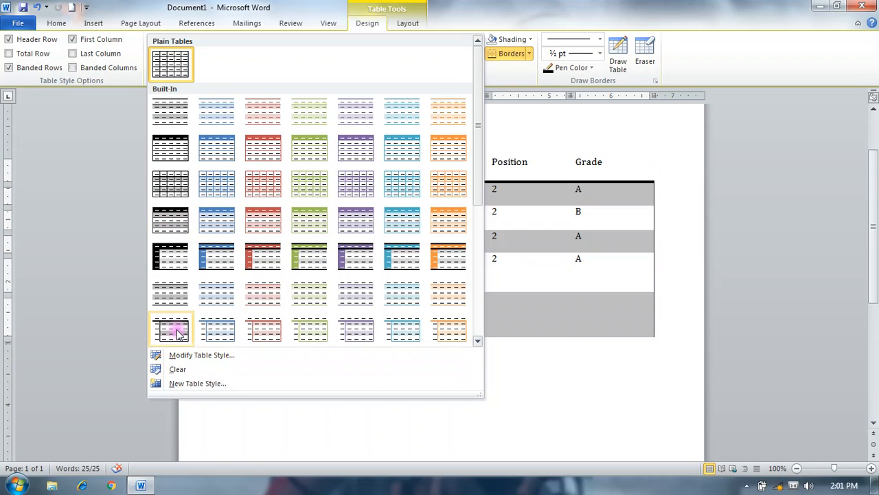
{"action": "left_click", "coordinate": [364, 256]}
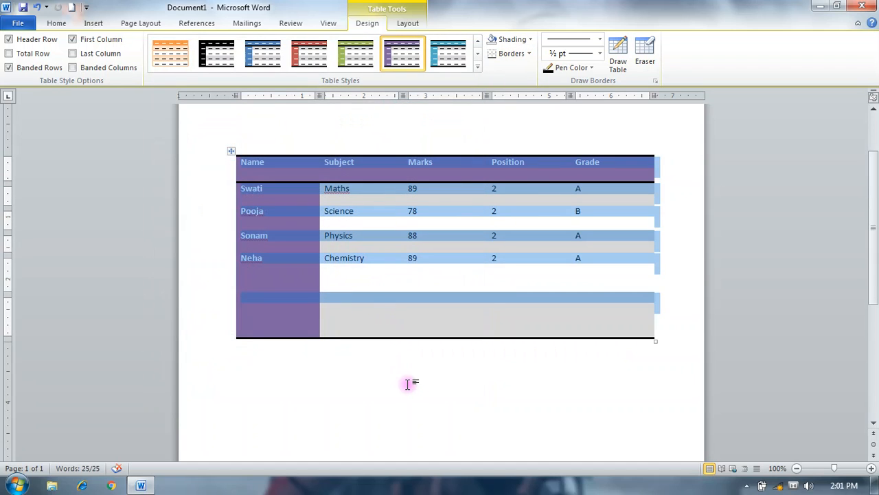
{"action": "left_click", "coordinate": [407, 384]}
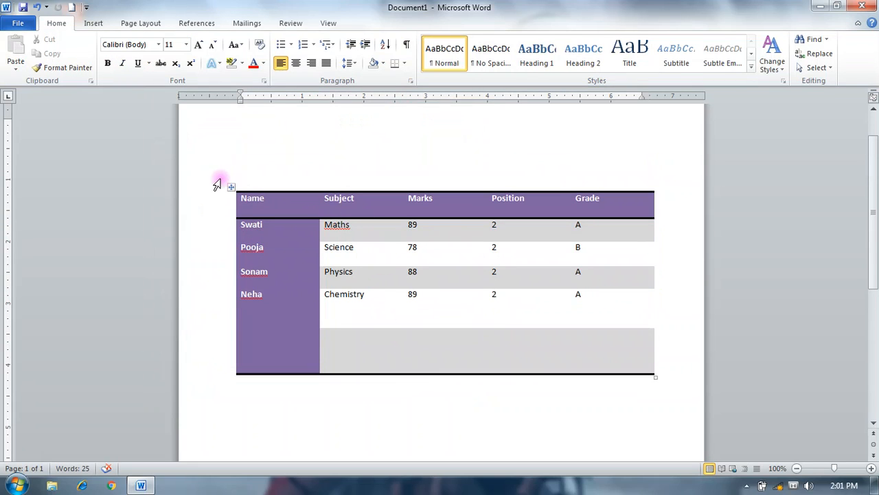
- Shade the whole table dark olive green and apply All Borders to it
{"action": "left_click", "coordinate": [230, 193]}
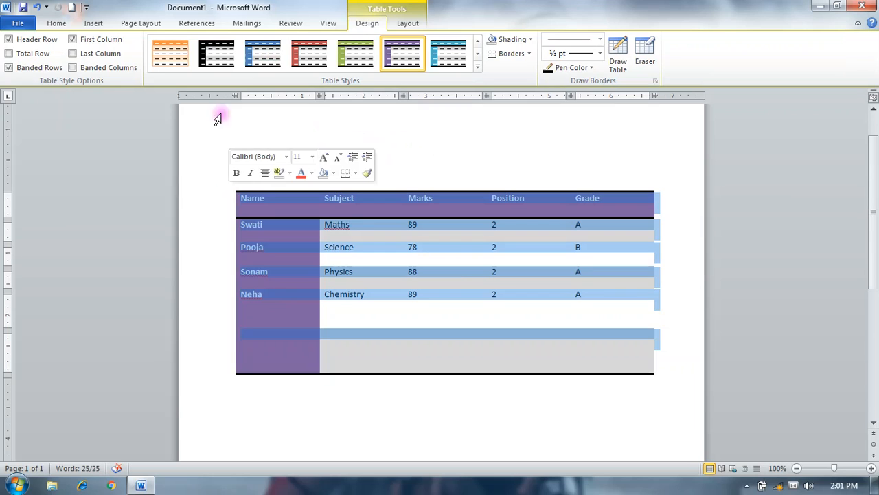
{"action": "left_click", "coordinate": [532, 42]}
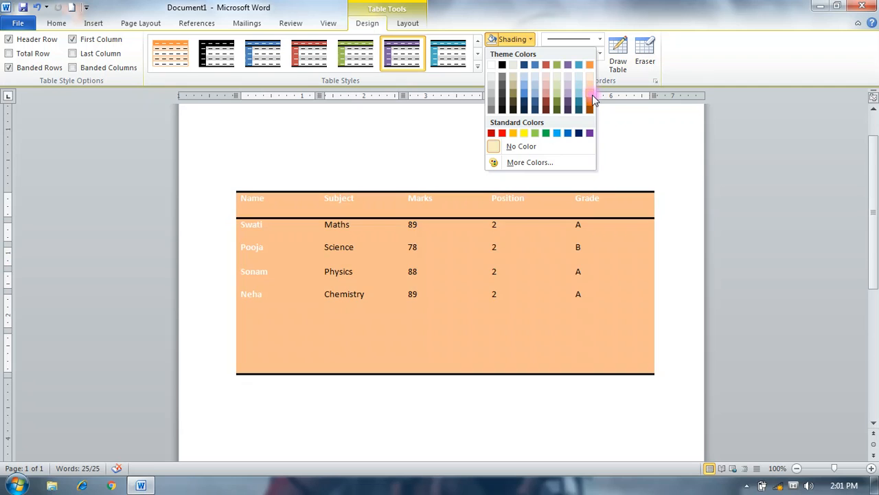
{"action": "left_click", "coordinate": [559, 103]}
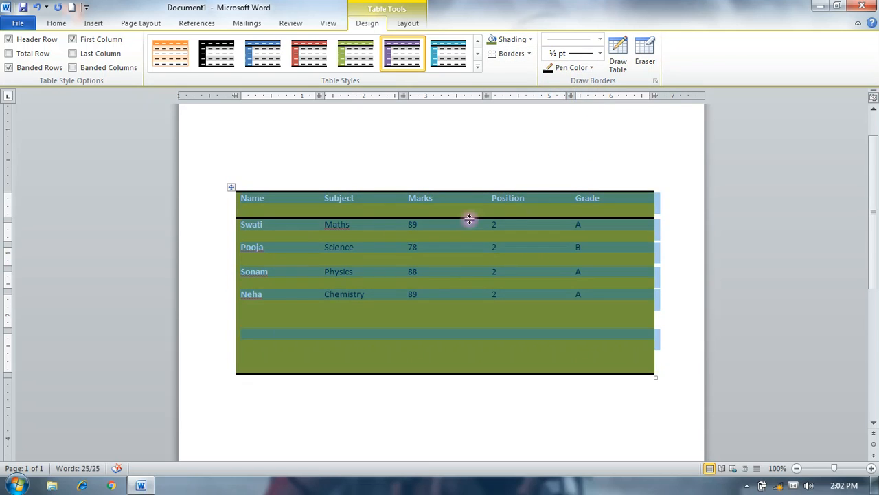
{"action": "left_click", "coordinate": [528, 55]}
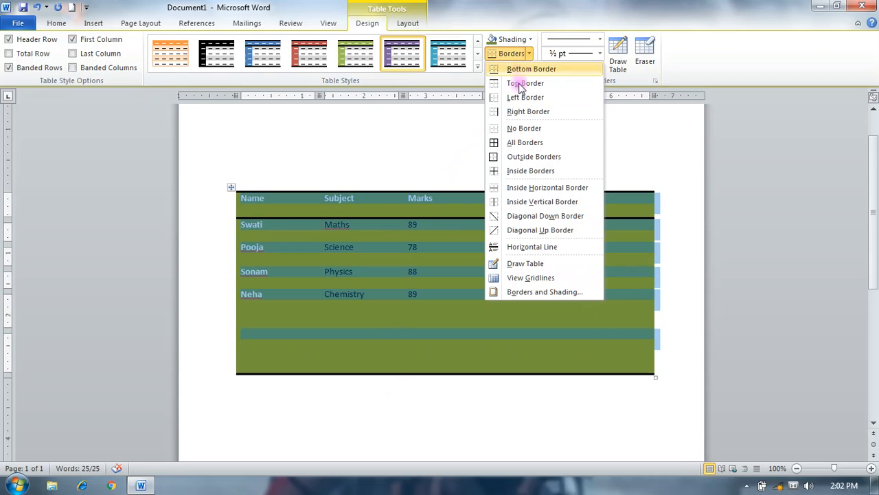
{"action": "left_click", "coordinate": [525, 143]}
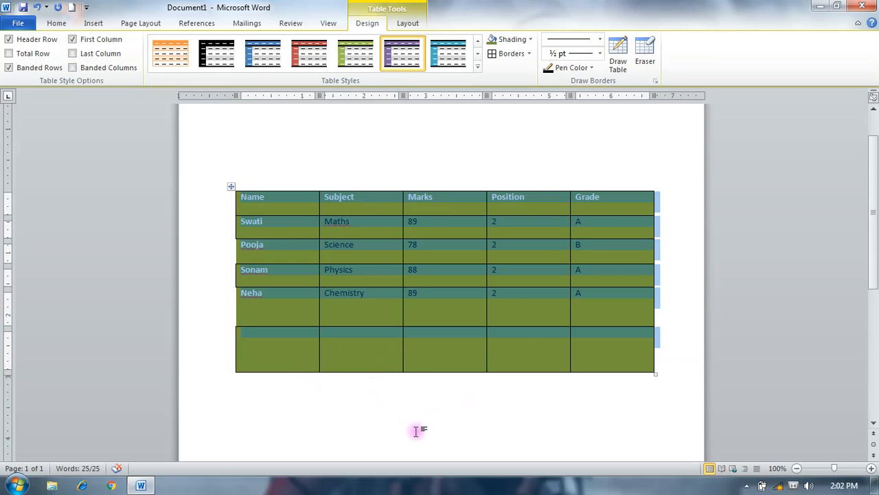
- Set the line weight for drawing table borders to 4 ½ pt
{"action": "scroll", "coordinate": [417, 431], "scroll_direction": "down", "scroll_amount": 1}
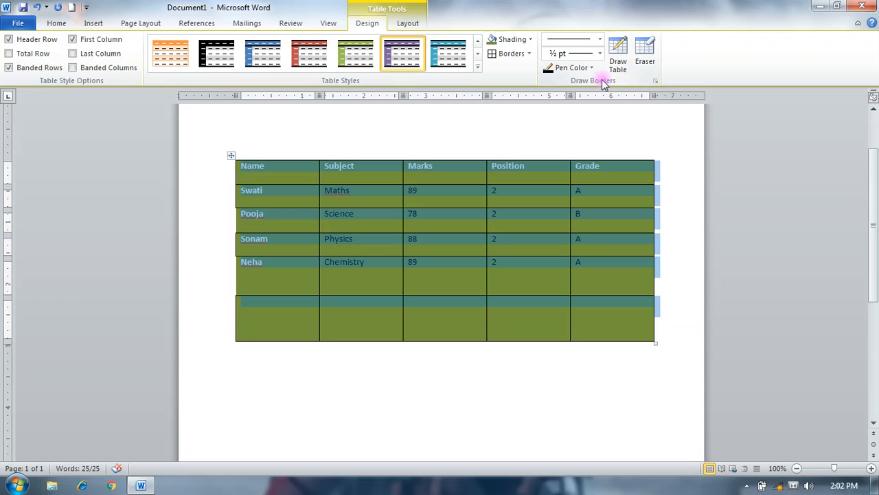
{"action": "left_click", "coordinate": [600, 54]}
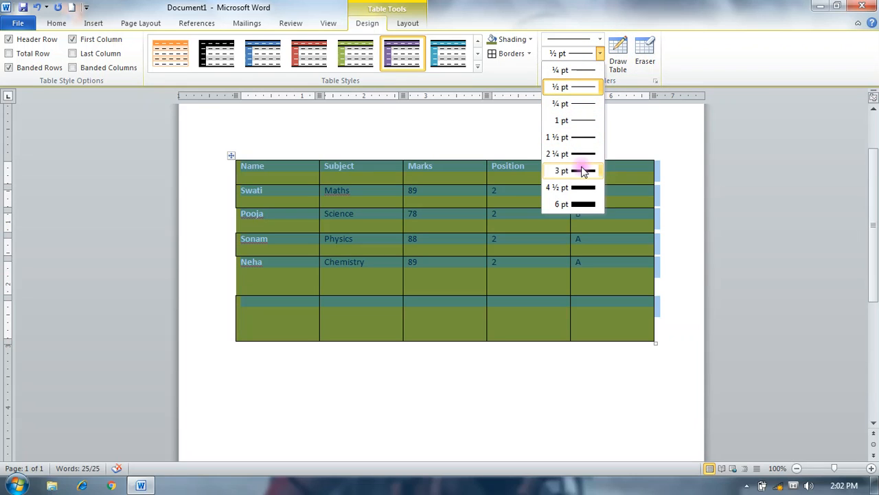
{"action": "left_click", "coordinate": [582, 193]}
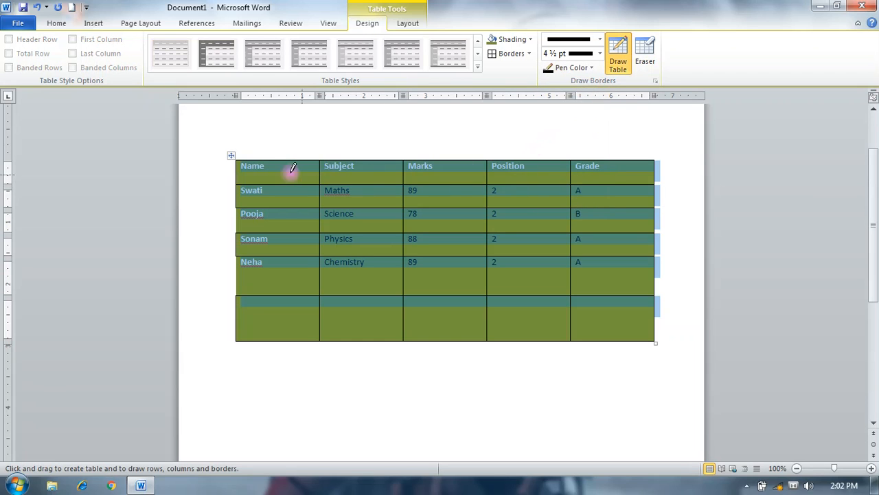
- Try to draw a thick frame around the whole table, undo it, and leave the table drawing mode
{"action": "mouse_move", "coordinate": [232, 158]}
{"action": "left_mouse_down"}
{"action": "mouse_move", "coordinate": [231, 319]}
{"action": "mouse_move", "coordinate": [257, 348]}
{"action": "mouse_move", "coordinate": [624, 318]}
{"action": "mouse_move", "coordinate": [661, 326]}
{"action": "mouse_move", "coordinate": [657, 338]}
{"action": "left_mouse_up"}
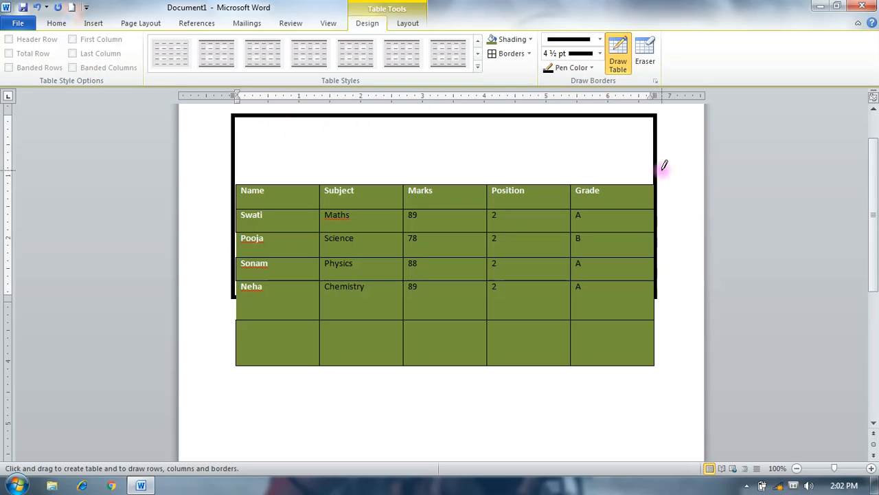
{"action": "key", "text": "ctrl+z"}
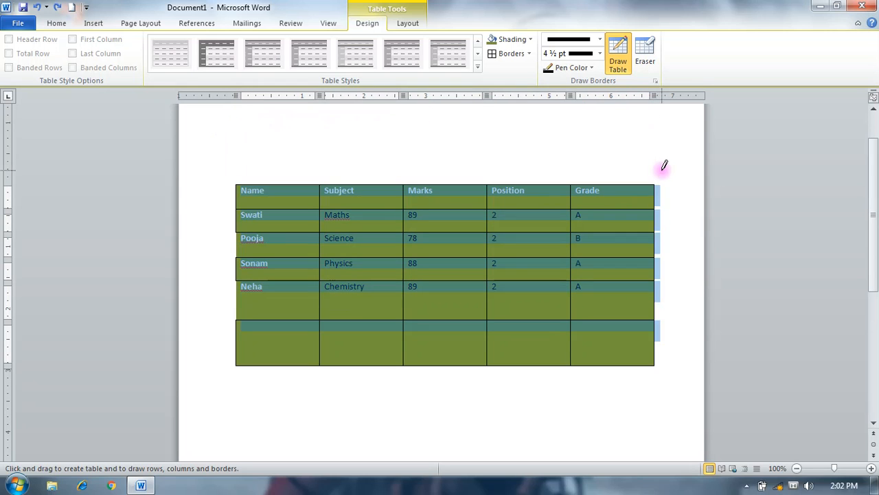
{"action": "key", "text": "Escape"}
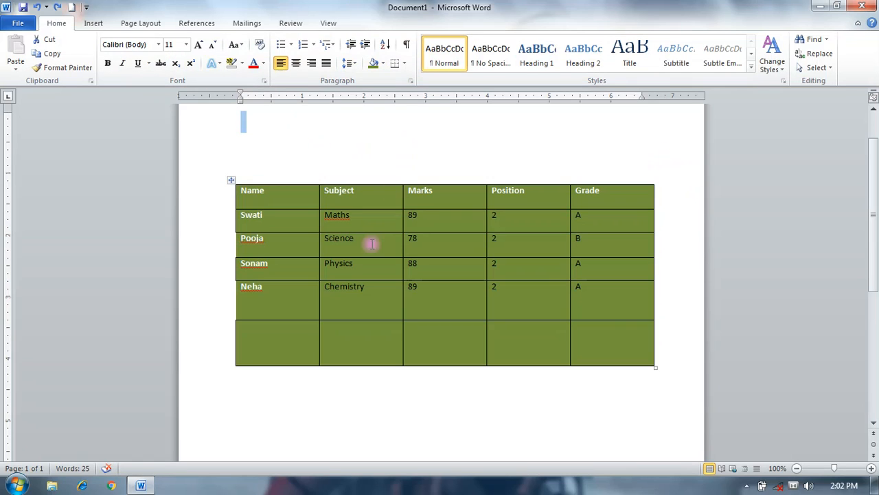
- Try the table eraser on the border above the Grade heading, and leave the eraser mode
{"action": "left_click", "coordinate": [231, 179]}
{"action": "left_click", "coordinate": [367, 24]}
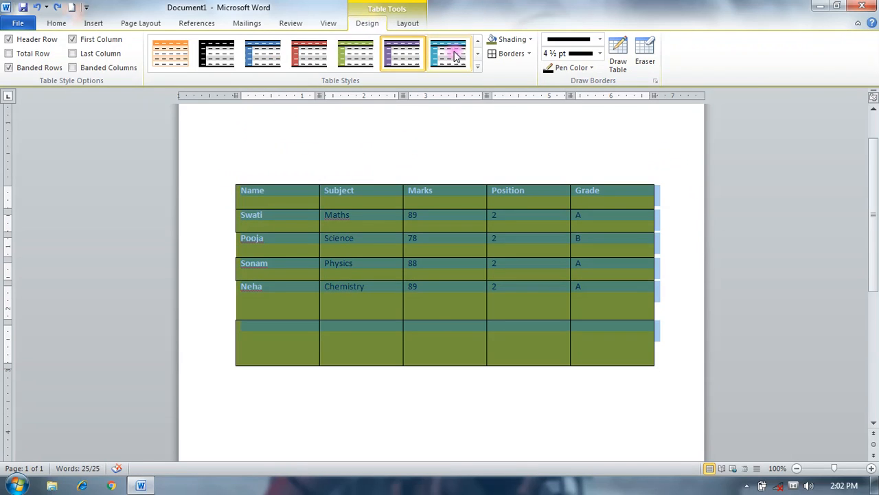
{"action": "left_click", "coordinate": [645, 55]}
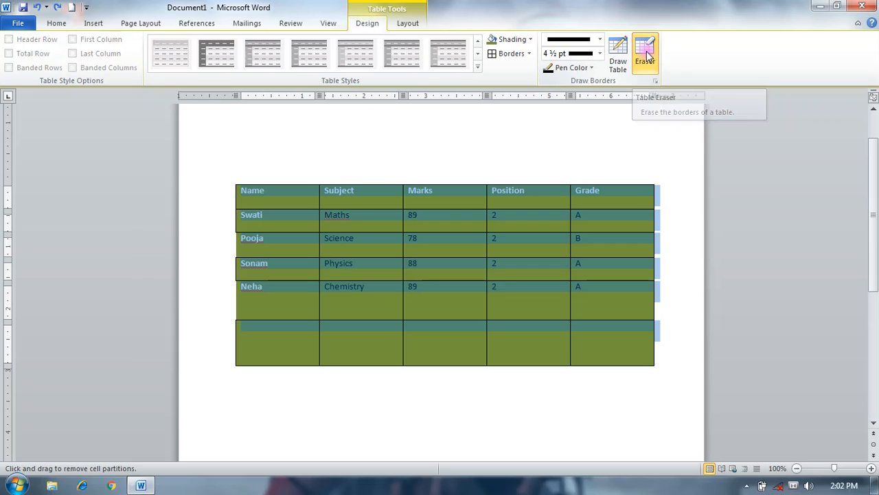
{"action": "left_click", "coordinate": [578, 186]}
{"action": "key", "text": "Escape"}
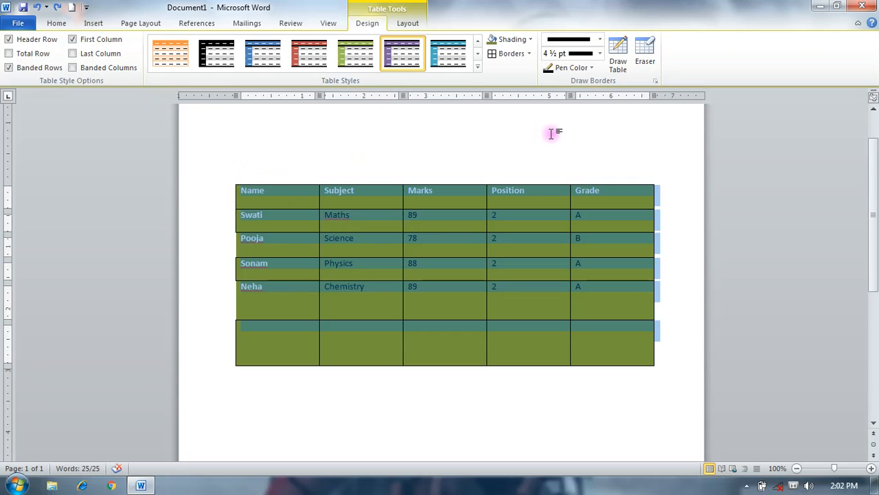
{"action": "scroll", "coordinate": [621, 258], "scroll_direction": "down", "scroll_amount": 2}
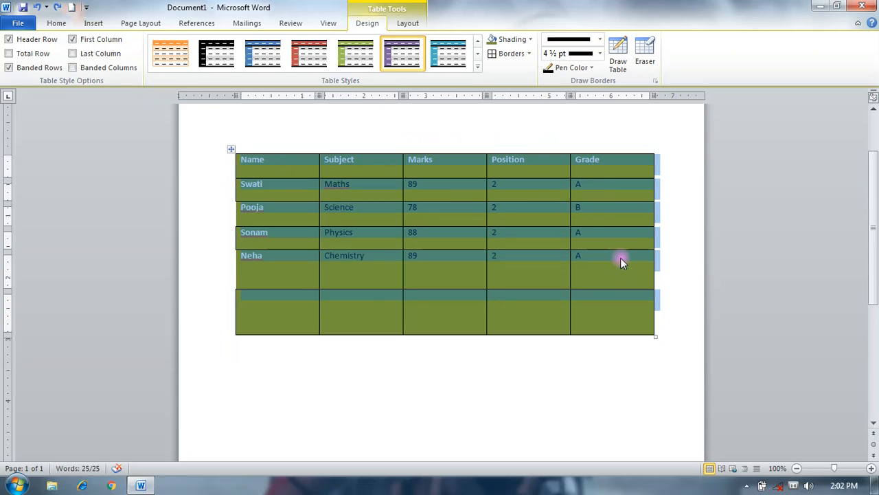
{"action": "scroll", "coordinate": [607, 284], "scroll_direction": "down", "scroll_amount": 2}
{"action": "scroll", "coordinate": [589, 295], "scroll_direction": "up", "scroll_amount": 3}
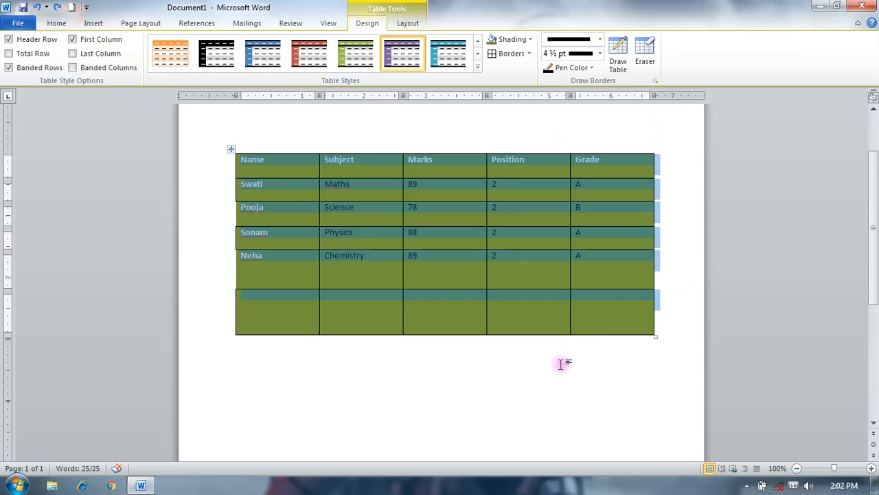
{"action": "left_click", "coordinate": [560, 366]}
{"action": "scroll", "coordinate": [559, 366], "scroll_direction": "up", "scroll_amount": 1}
{"action": "scroll", "coordinate": [557, 366], "scroll_direction": "down", "scroll_amount": 1}
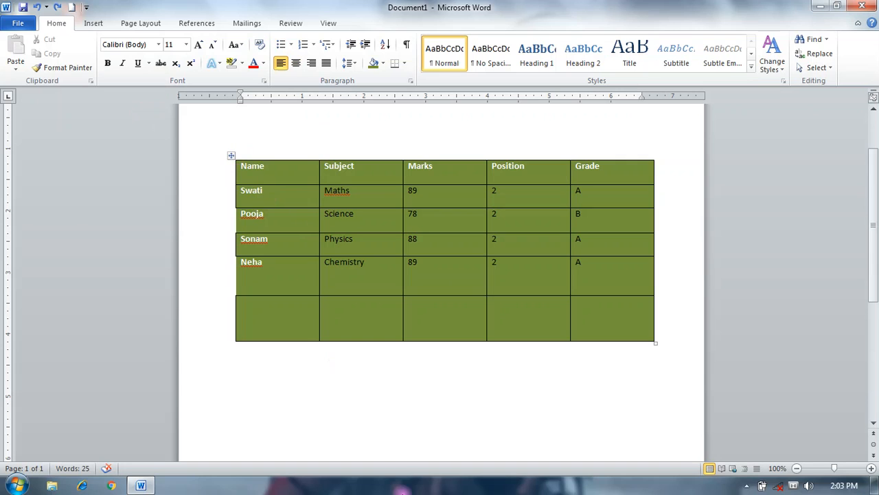
- Undo the table's borders, green shading and purple style to return it to the plain black grid
{"action": "key", "text": "ctrl+z"}
{"action": "key", "text": "ctrl+z"}
{"action": "key", "text": "ctrl+z"}
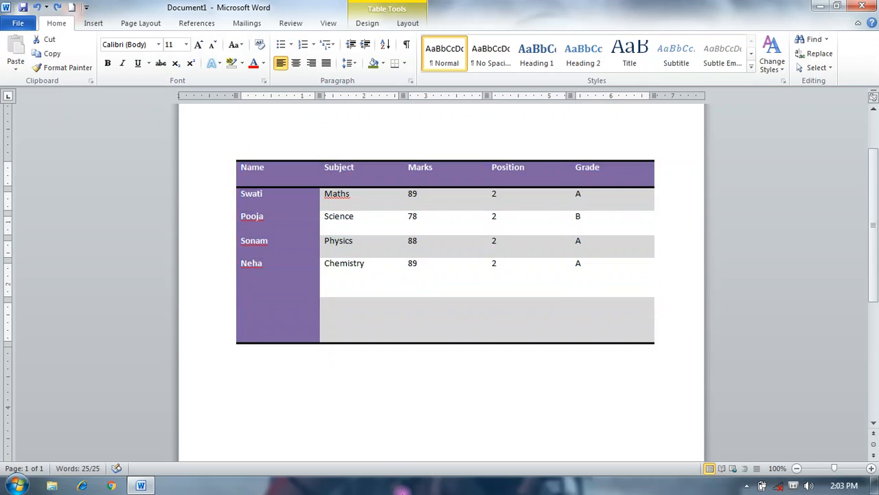
{"action": "key", "text": "ctrl+z"}
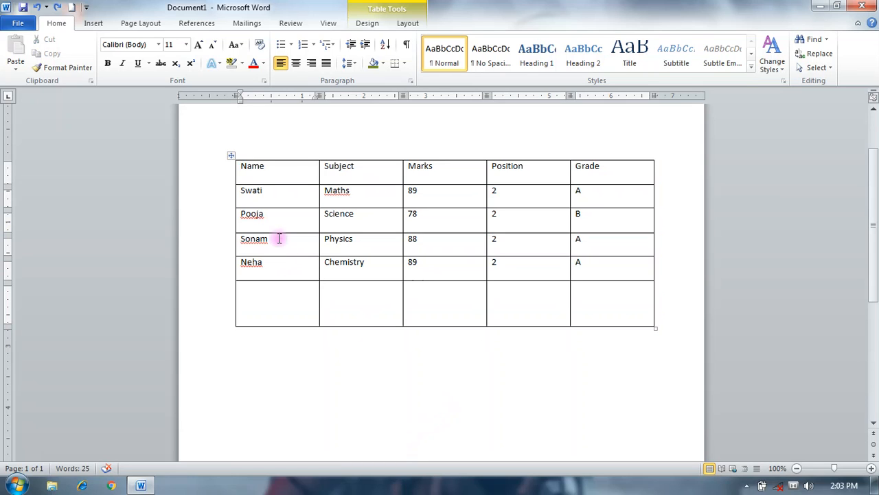
- Select the whole table and review the options for deleting its cells, columns, rows or the table itself
{"action": "left_click", "coordinate": [231, 157]}
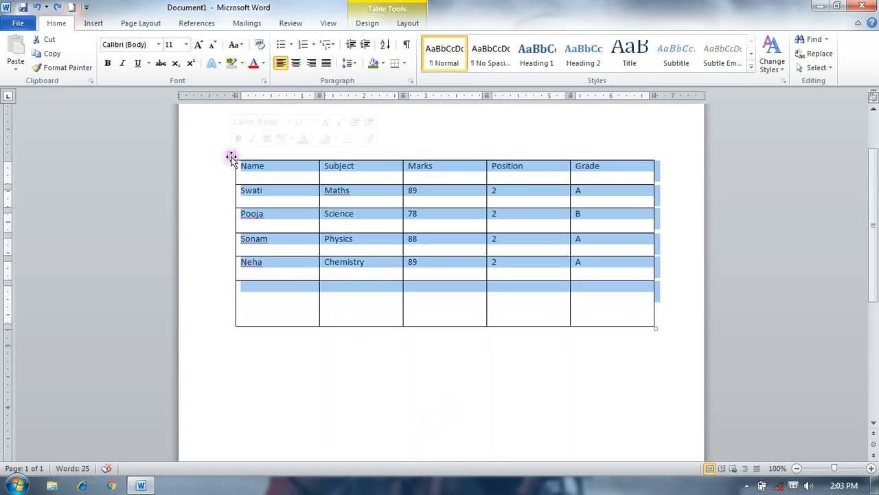
{"action": "left_click", "coordinate": [408, 24]}
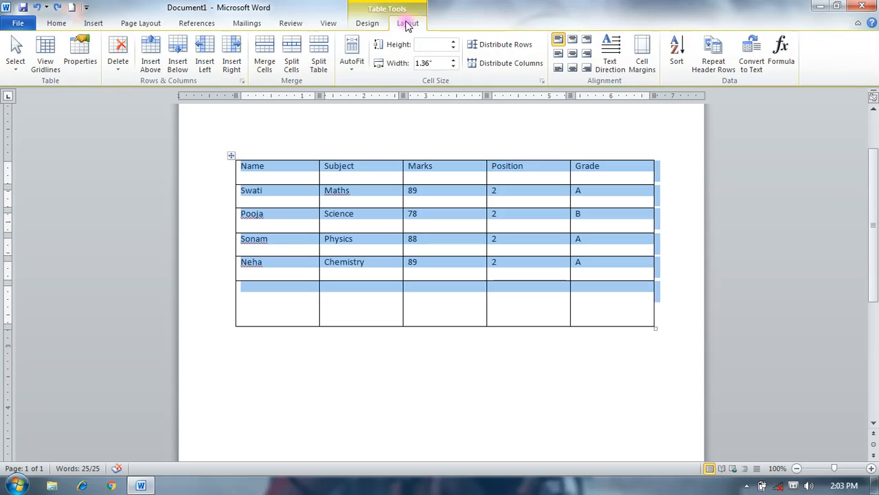
{"action": "left_click", "coordinate": [451, 348]}
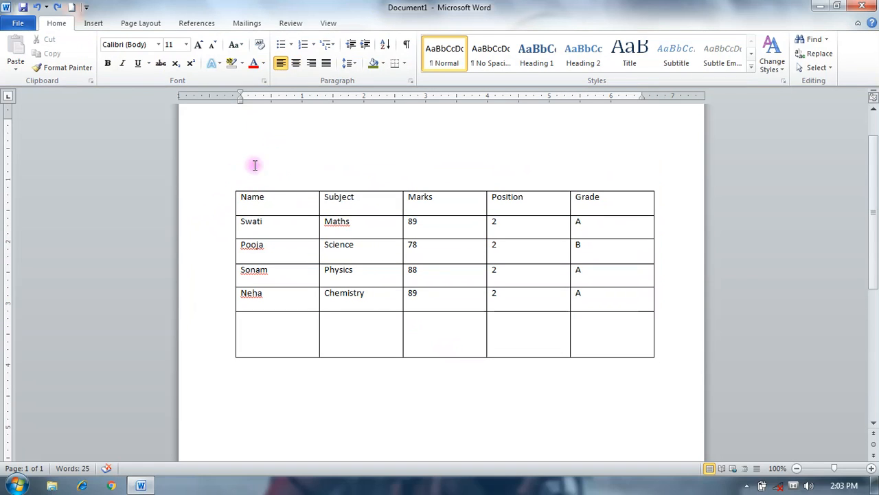
{"action": "left_click", "coordinate": [232, 190]}
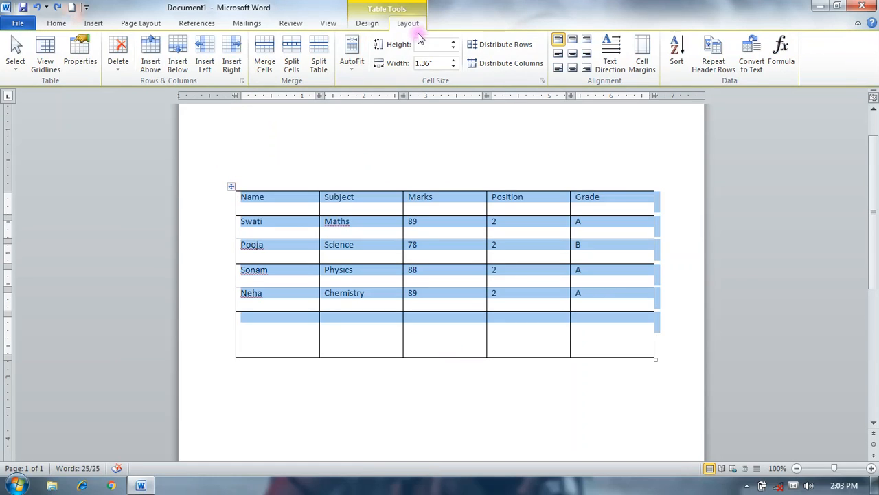
{"action": "left_click", "coordinate": [122, 73]}
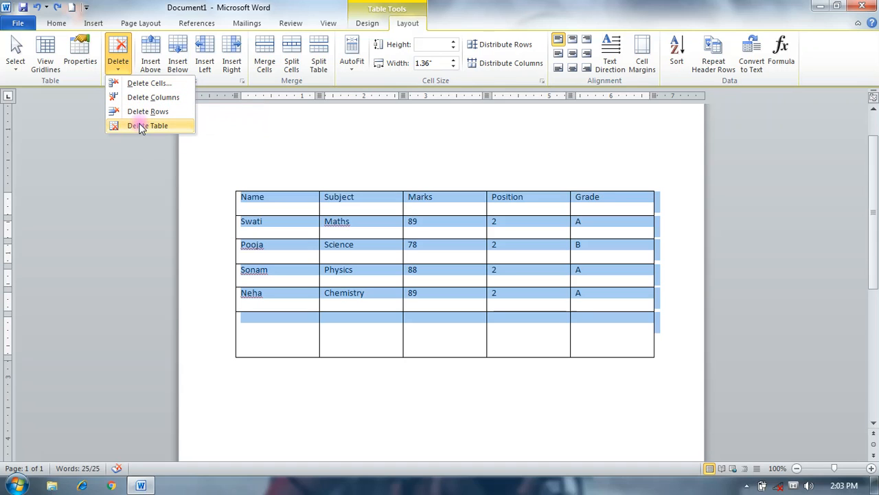
{"action": "left_click", "coordinate": [300, 147]}
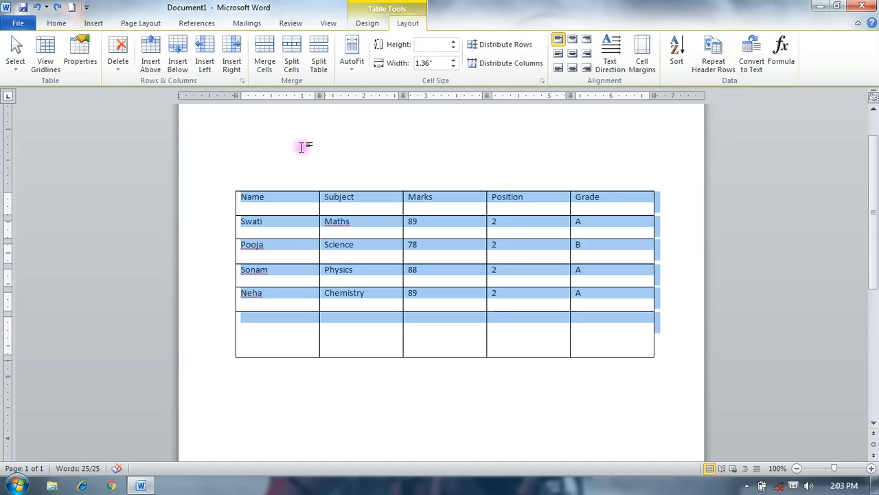
- Insert six blank rows above the marks table's heading row and six more below those new rows
{"action": "left_click", "coordinate": [155, 71]}
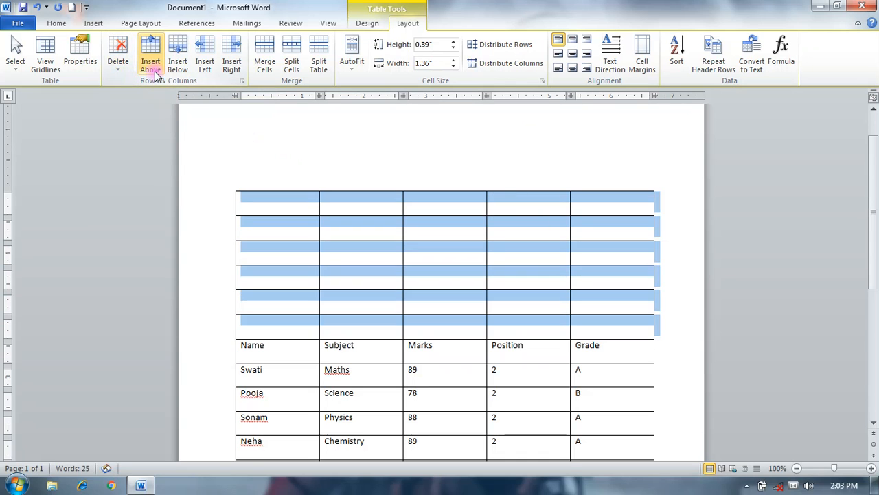
{"action": "left_click", "coordinate": [177, 61]}
{"action": "scroll", "coordinate": [468, 295], "scroll_direction": "down", "scroll_amount": 3}
{"action": "scroll", "coordinate": [468, 296], "scroll_direction": "down", "scroll_amount": 3}
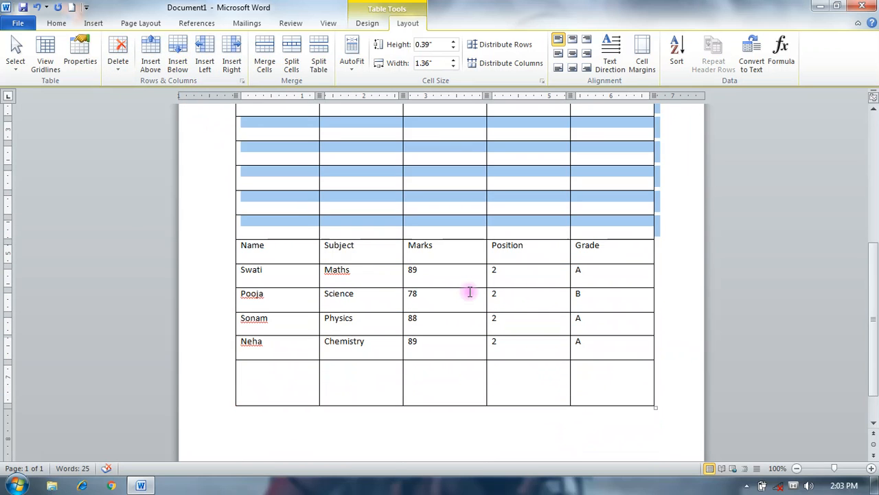
- Insert five blank columns to the left and five to the right of the selection, and undo the added rows and columns
{"action": "left_click", "coordinate": [205, 64]}
{"action": "left_click", "coordinate": [232, 61]}
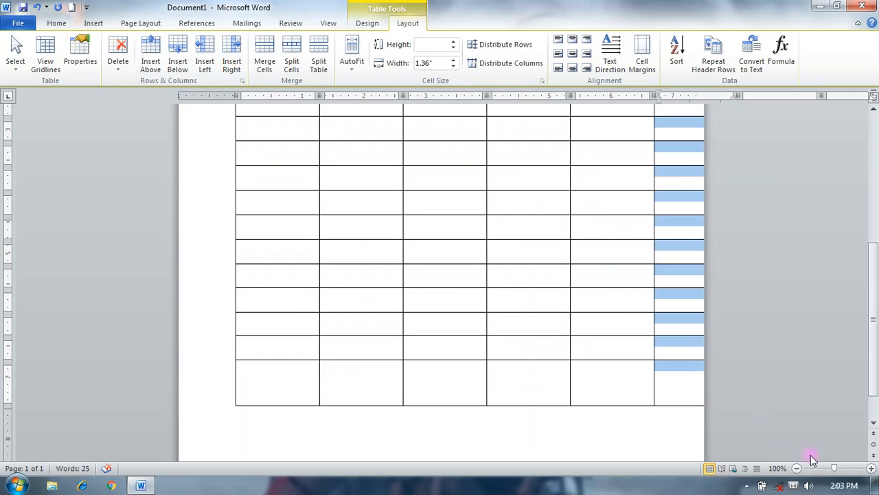
{"action": "left_click", "coordinate": [795, 471]}
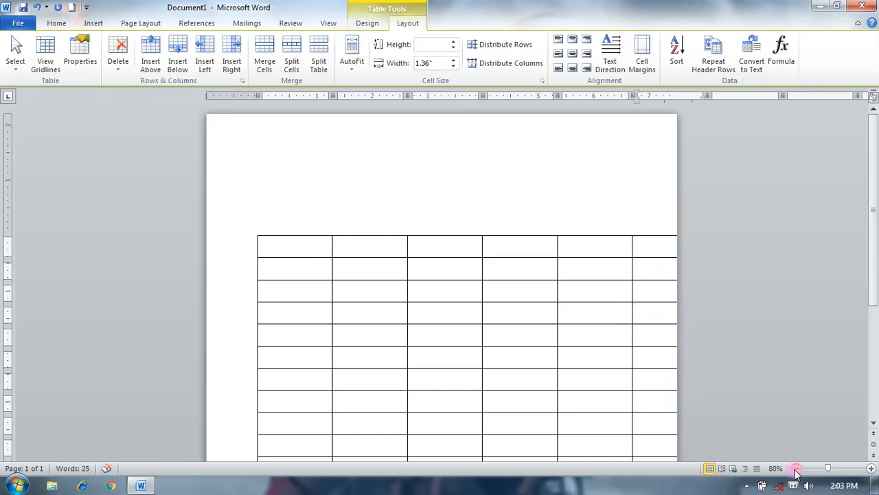
{"action": "left_click", "coordinate": [795, 470]}
{"action": "left_click", "coordinate": [795, 470]}
{"action": "left_click", "coordinate": [795, 471]}
{"action": "left_click", "coordinate": [795, 471]}
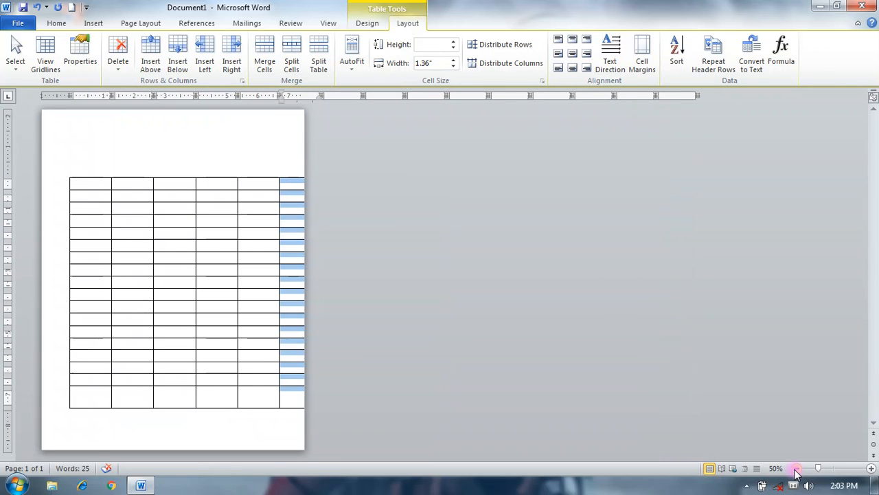
{"action": "left_click", "coordinate": [871, 469]}
{"action": "left_click", "coordinate": [871, 469]}
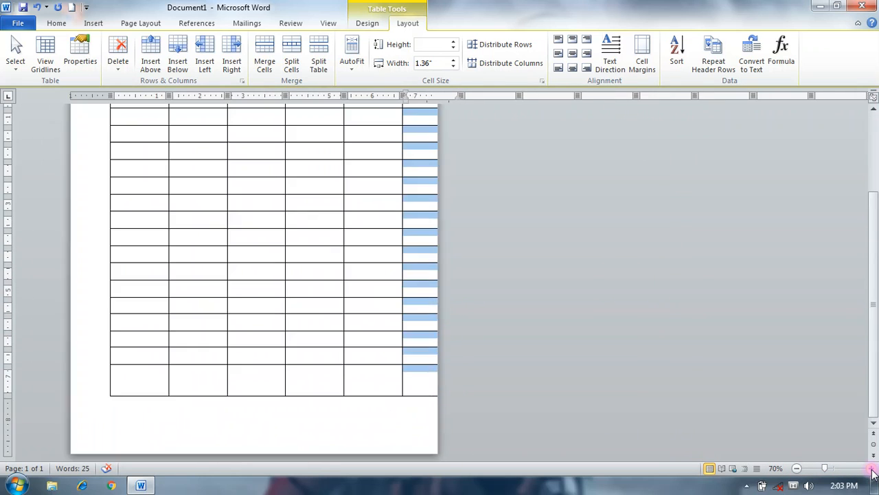
{"action": "left_click", "coordinate": [871, 469]}
{"action": "left_click", "coordinate": [871, 469]}
{"action": "left_click", "coordinate": [871, 468]}
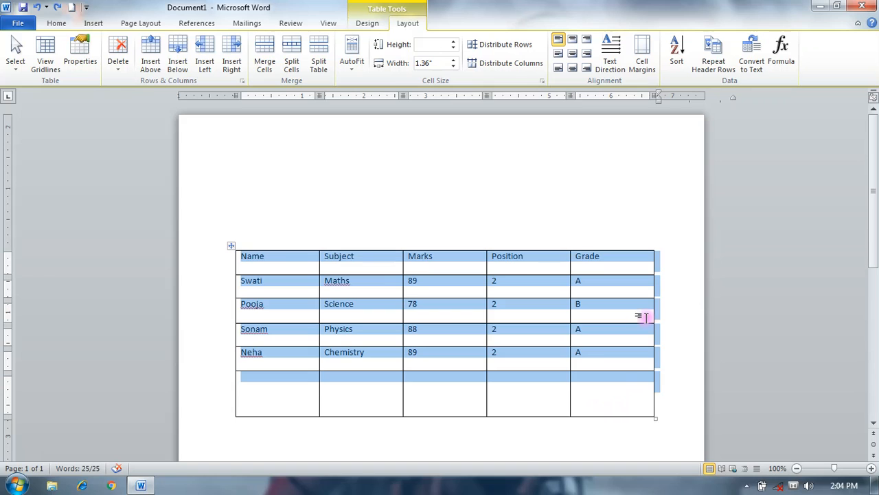
- Narrow the Name, Subject, Marks, Position and Grade columns to fit closely around their text
{"action": "left_click_drag", "start_coordinate": [654, 321], "coordinate": [603, 333]}
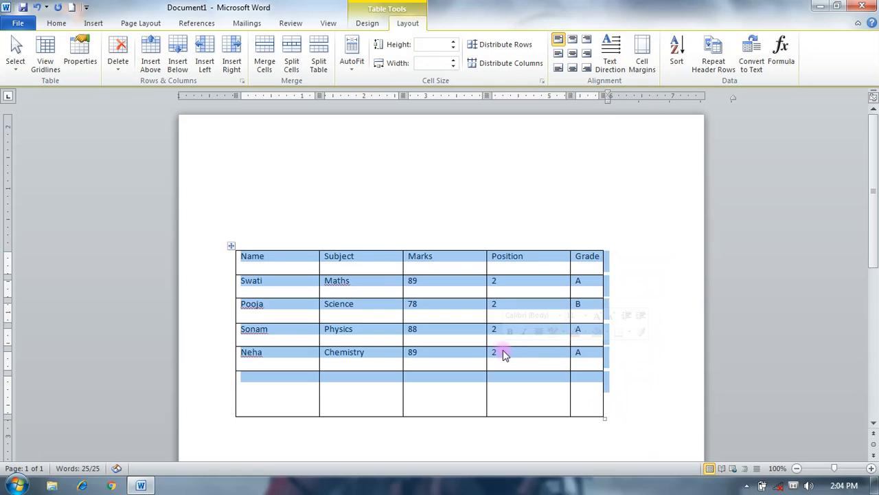
{"action": "left_click_drag", "start_coordinate": [236, 316], "coordinate": [306, 318]}
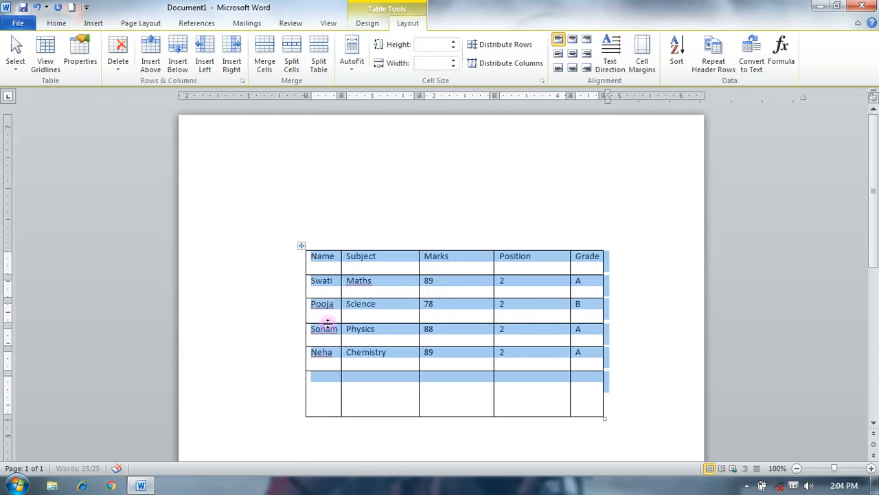
{"action": "left_click_drag", "start_coordinate": [418, 316], "coordinate": [392, 313]}
{"action": "left_click_drag", "start_coordinate": [492, 316], "coordinate": [434, 316]}
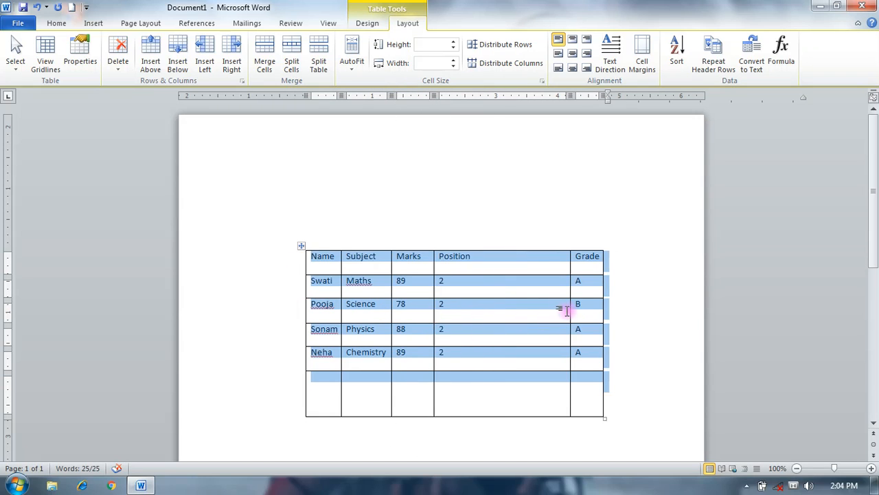
{"action": "left_click_drag", "start_coordinate": [568, 310], "coordinate": [480, 316]}
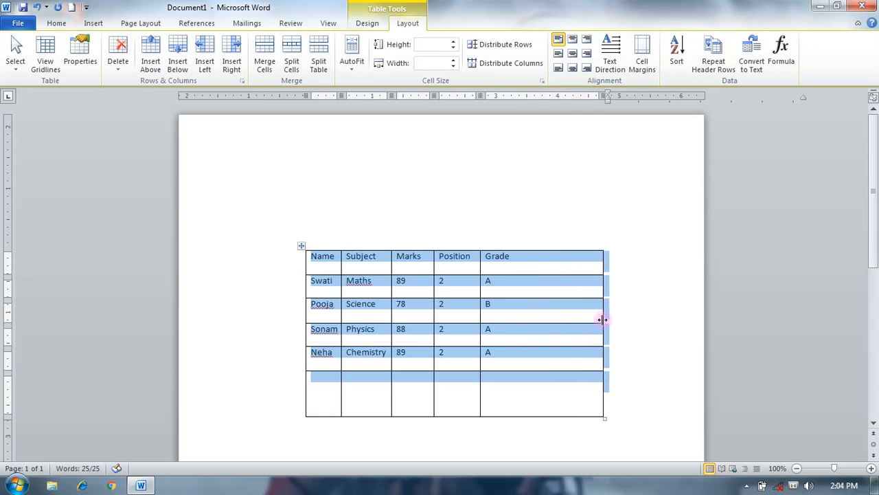
{"action": "left_click_drag", "start_coordinate": [603, 314], "coordinate": [519, 321]}
- Examine the deletion choices for the narrowed table and clear its selection without deleting anything
{"action": "scroll", "coordinate": [632, 339], "scroll_direction": "down", "scroll_amount": 2}
{"action": "scroll", "coordinate": [632, 344], "scroll_direction": "down", "scroll_amount": 1}
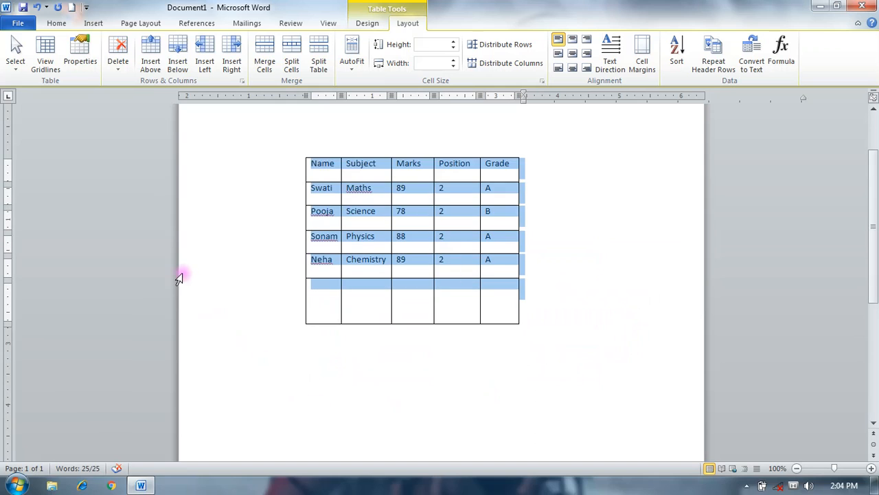
{"action": "left_click", "coordinate": [115, 73]}
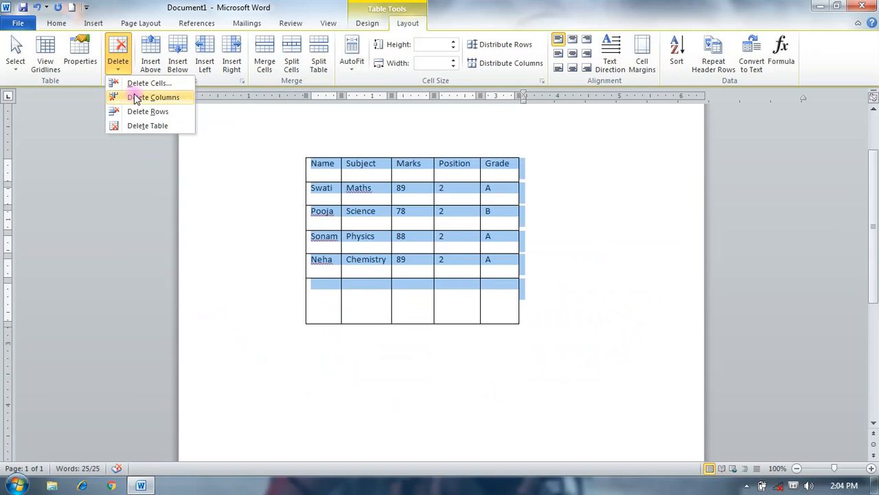
{"action": "left_click", "coordinate": [300, 194]}
{"action": "left_click", "coordinate": [608, 276]}
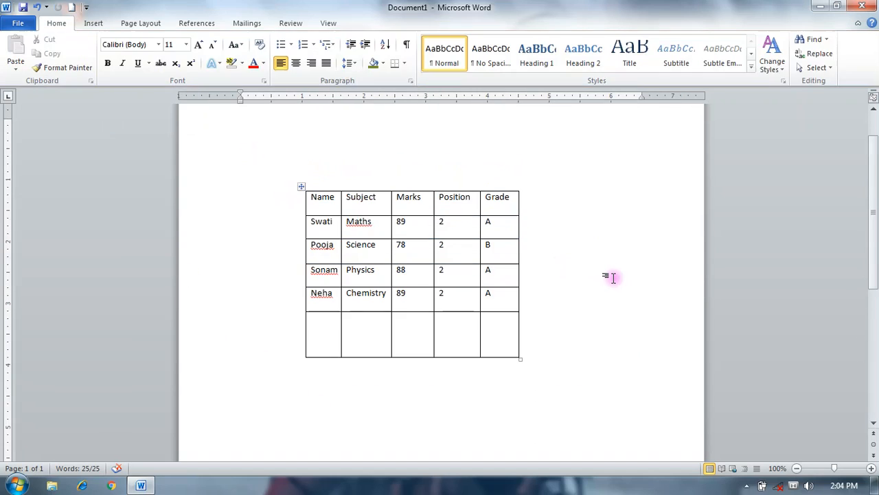
{"action": "left_click", "coordinate": [299, 188]}
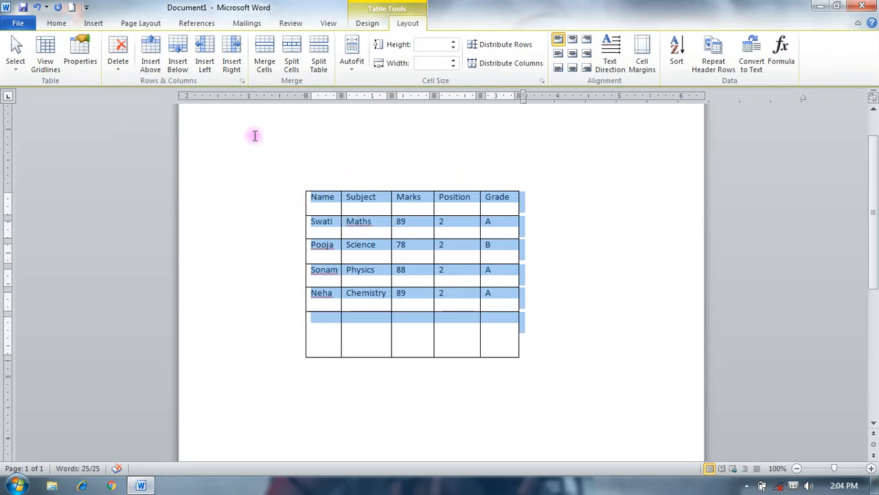
{"action": "left_click", "coordinate": [117, 69]}
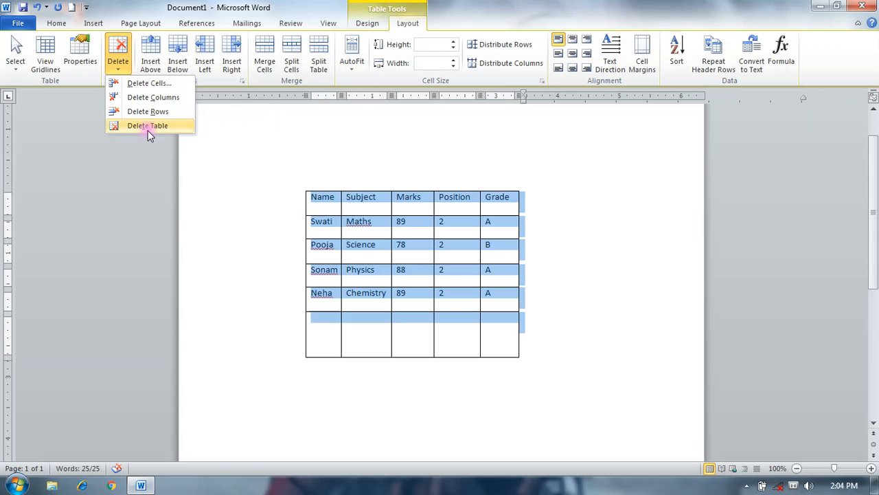
{"action": "left_click", "coordinate": [618, 205]}
{"action": "left_click", "coordinate": [325, 413]}
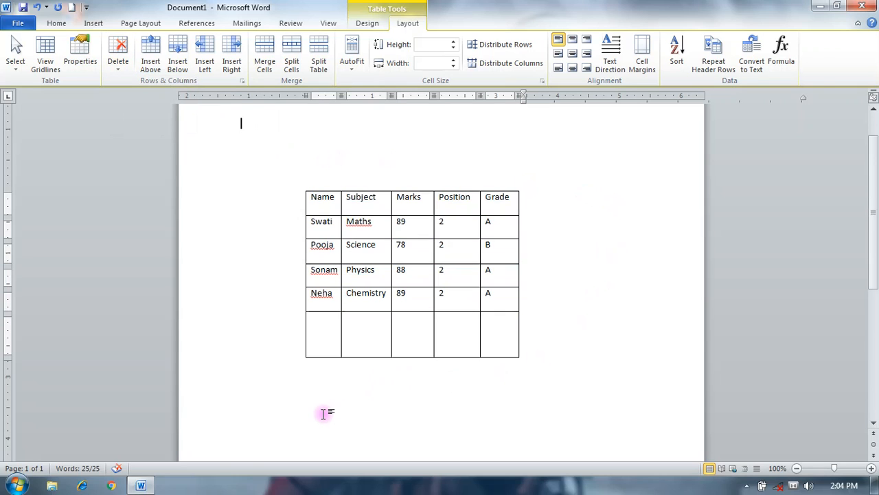
- Delete the empty last row of the marks table
{"action": "left_click", "coordinate": [486, 344]}
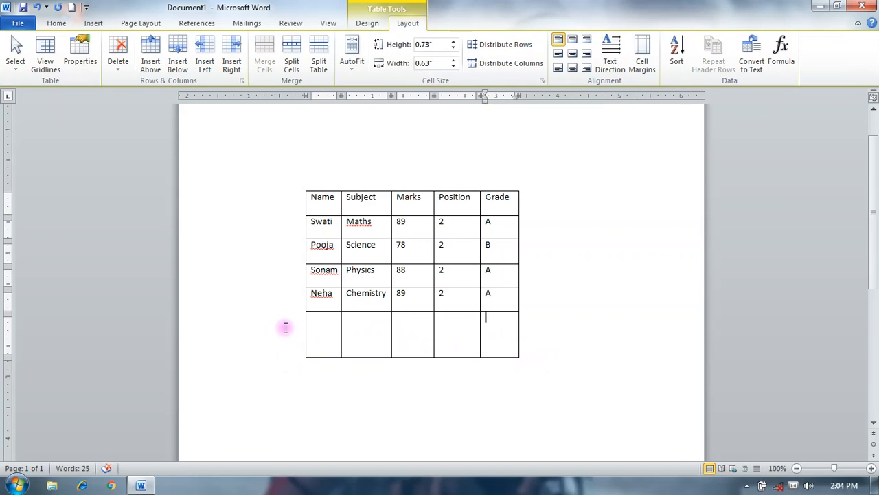
{"action": "left_click", "coordinate": [301, 342]}
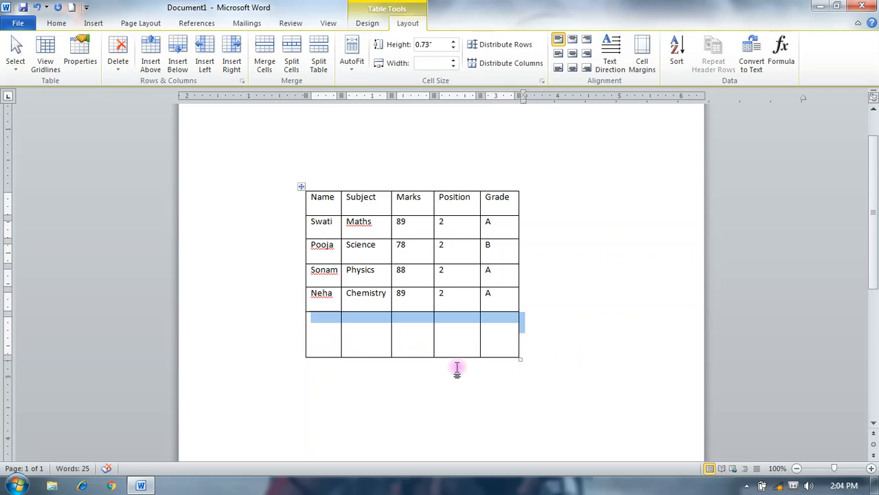
{"action": "left_click", "coordinate": [129, 71]}
{"action": "left_click", "coordinate": [141, 112]}
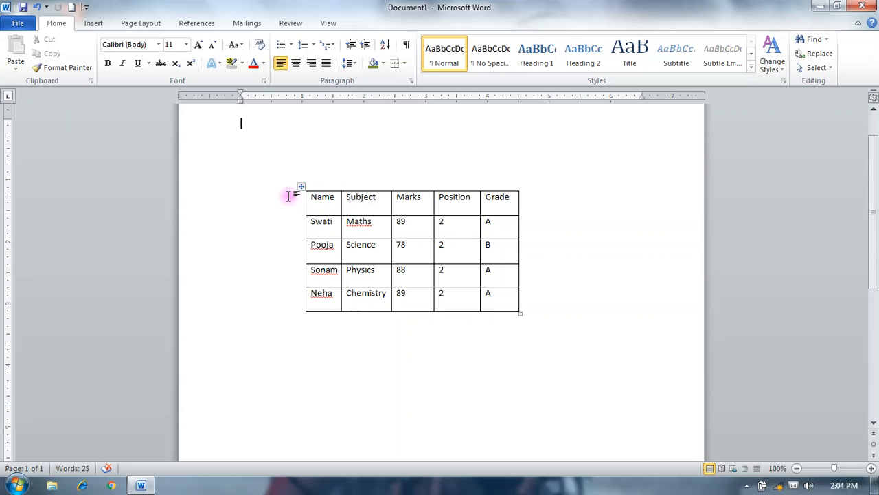
- Select the whole marks table and examine its deletion options without deleting anything
{"action": "left_click", "coordinate": [301, 187]}
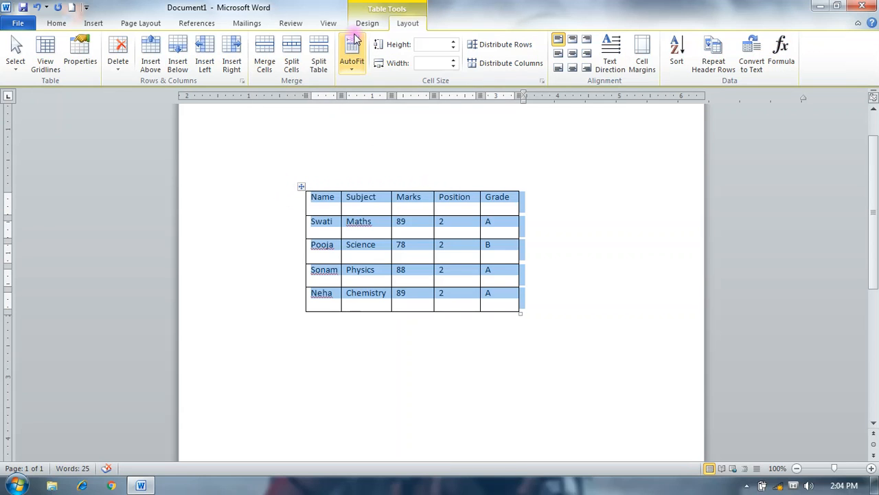
{"action": "left_click", "coordinate": [123, 71]}
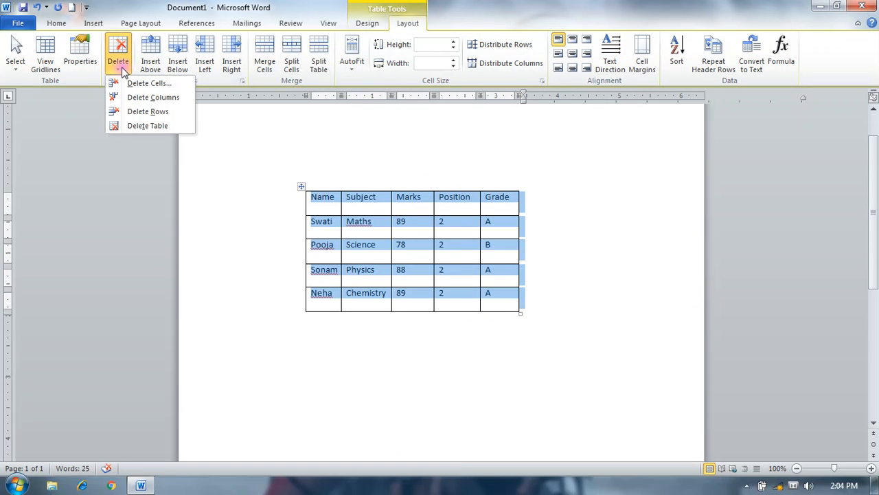
{"action": "left_click", "coordinate": [211, 164]}
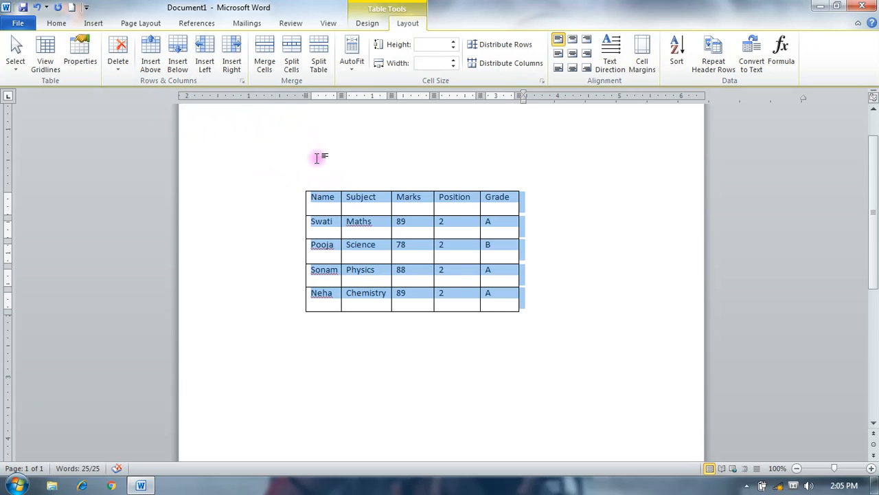
- Insert five blank rows above the marks table's contents and undo it, and do the same with five rows below
{"action": "left_click", "coordinate": [158, 70]}
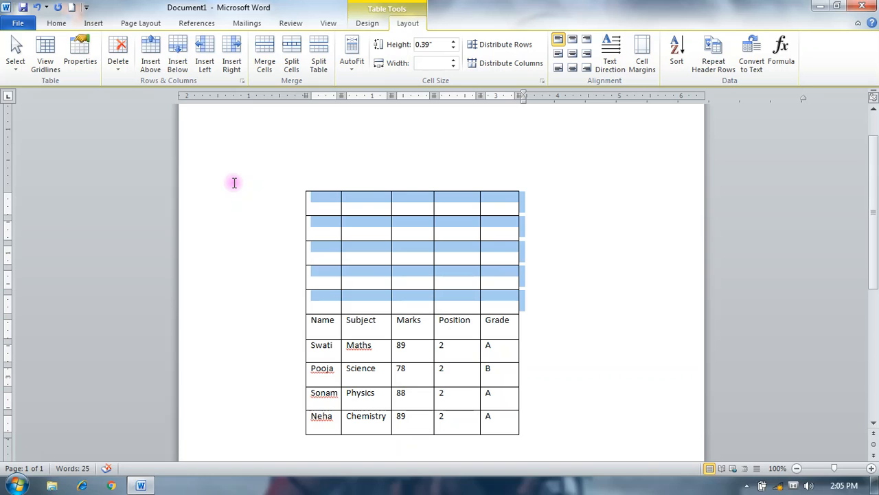
{"action": "key", "text": "ctrl+z"}
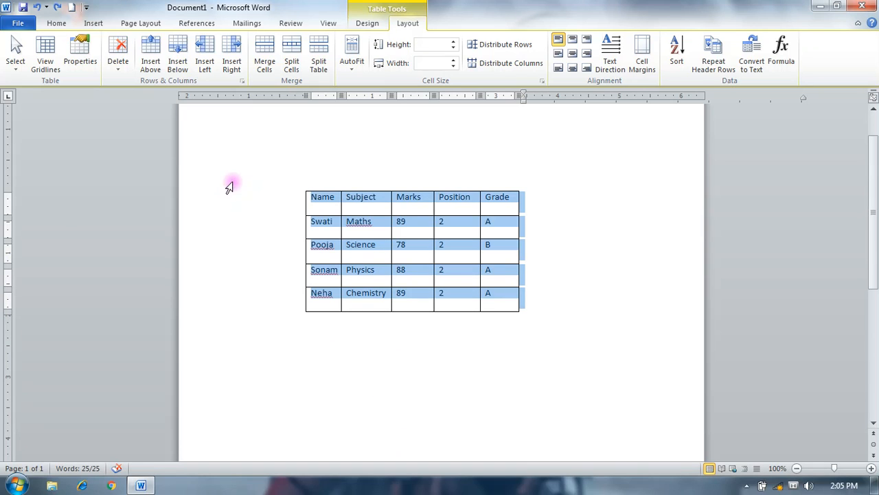
{"action": "left_click", "coordinate": [177, 62]}
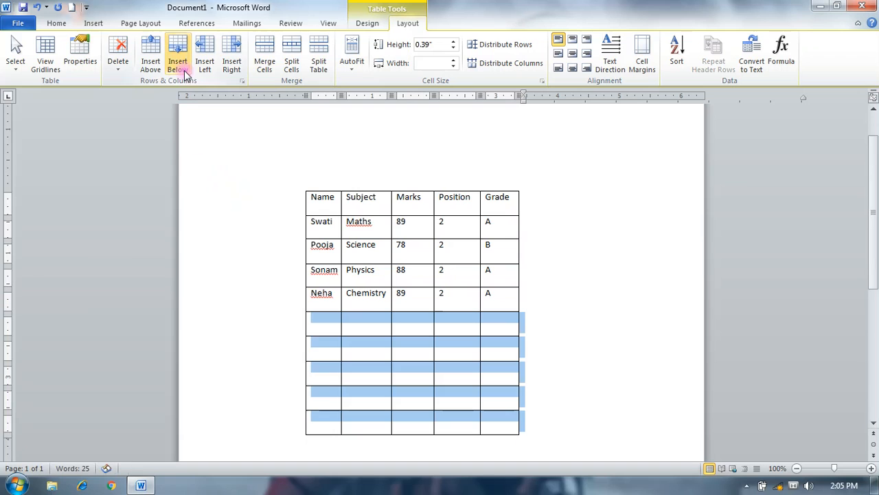
{"action": "scroll", "coordinate": [670, 347], "scroll_direction": "down", "scroll_amount": 1}
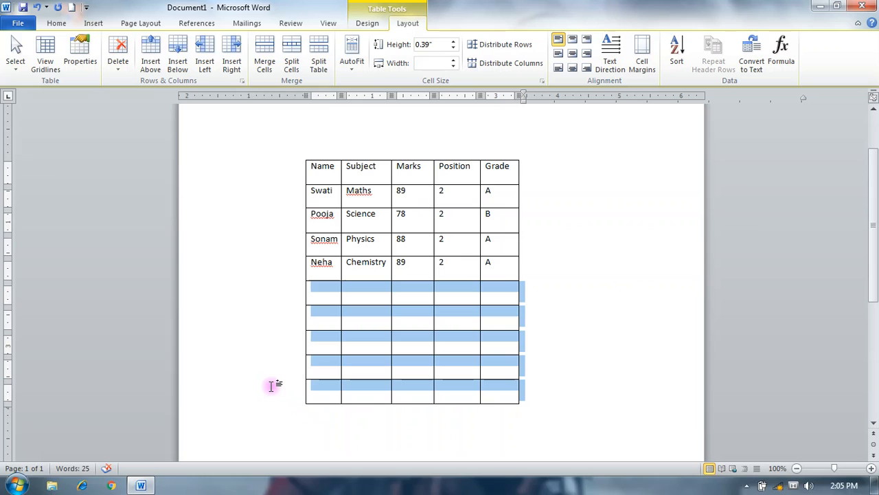
{"action": "key", "text": "ctrl+z"}
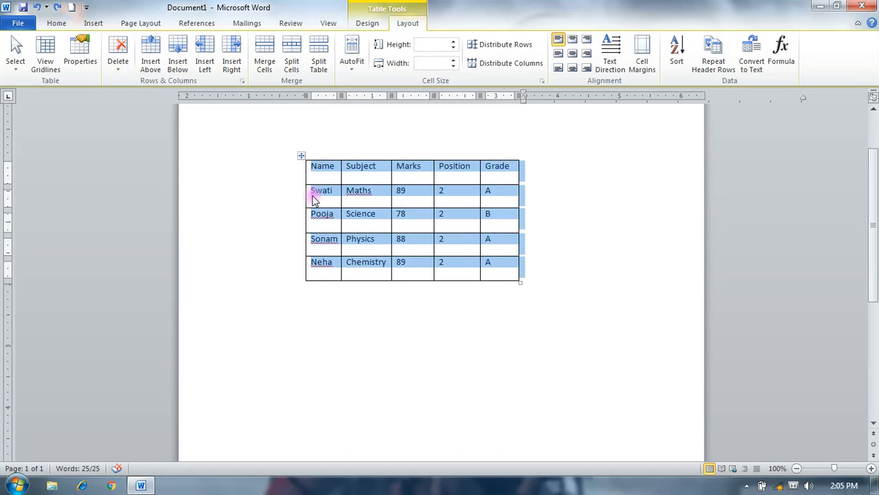
- Insert five blank columns left of the marks table's contents and undo it, and repeat this on the right side
{"action": "left_click", "coordinate": [205, 62]}
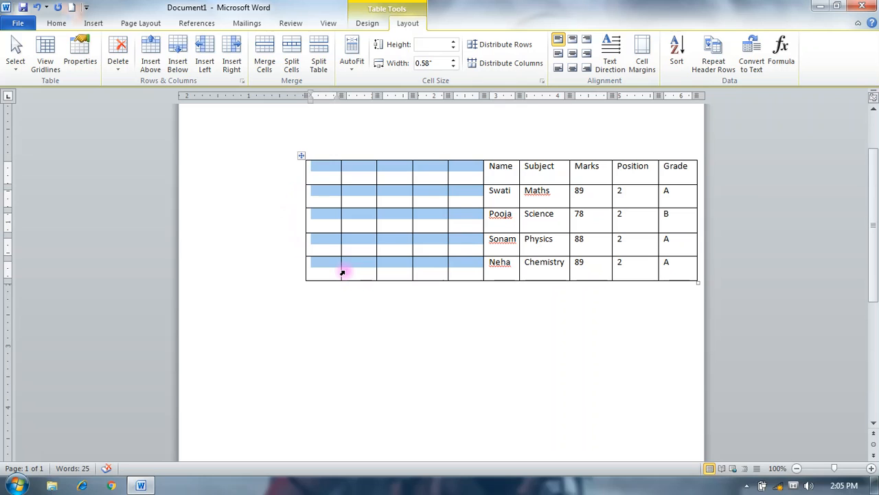
{"action": "key", "text": "ctrl+z"}
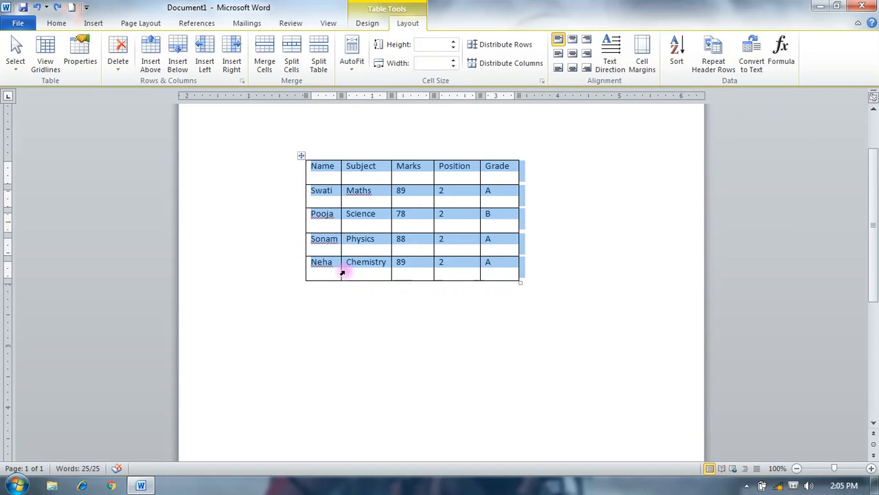
{"action": "left_click", "coordinate": [231, 62]}
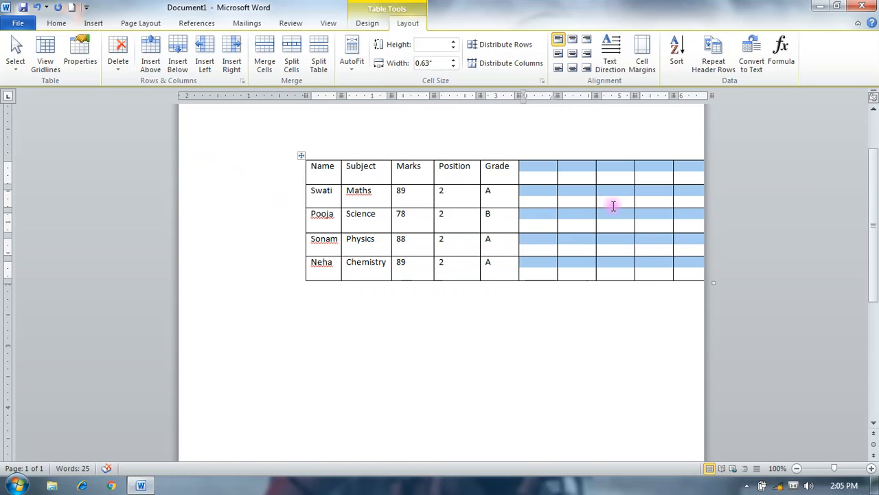
{"action": "key", "text": "ctrl+z"}
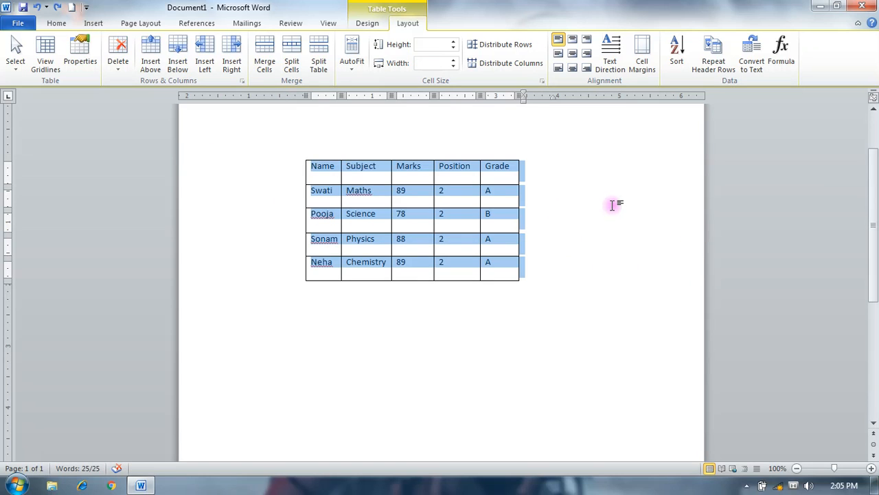
- Merge all cells of the marks table into a single cell, look over the combined text, and undo the merge
{"action": "left_click", "coordinate": [275, 76]}
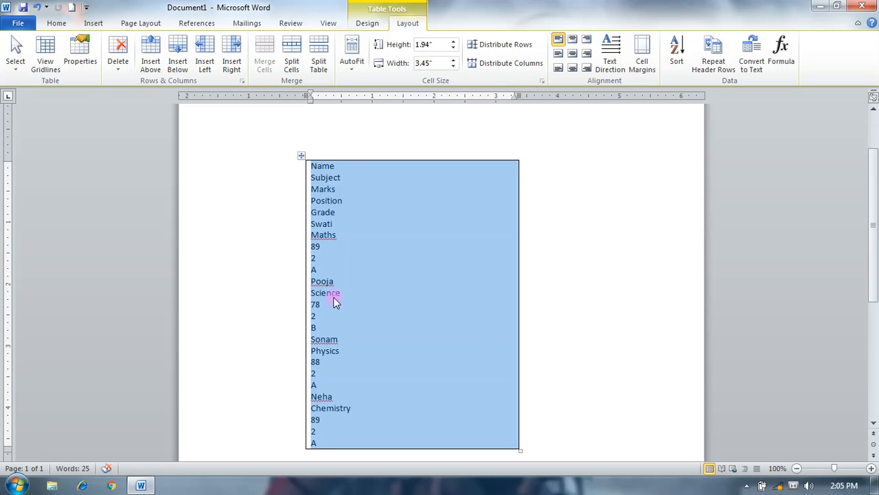
{"action": "scroll", "coordinate": [333, 297], "scroll_direction": "down", "scroll_amount": 2}
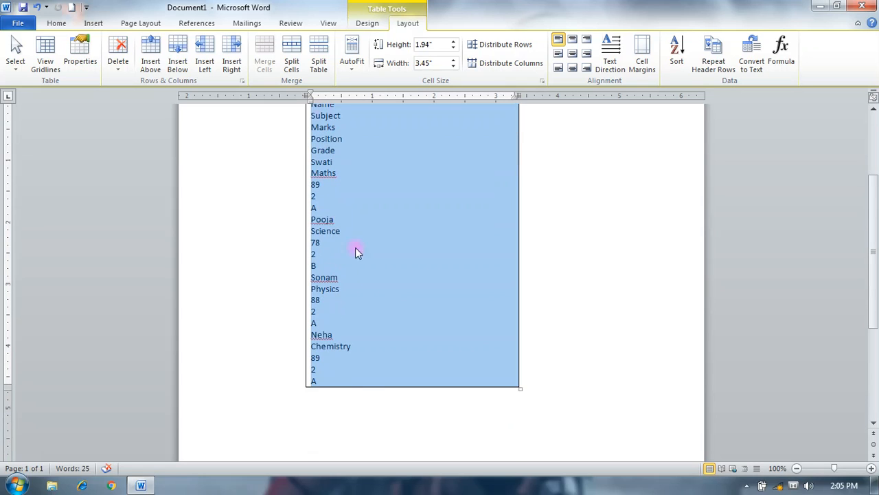
{"action": "scroll", "coordinate": [330, 341], "scroll_direction": "up", "scroll_amount": 2}
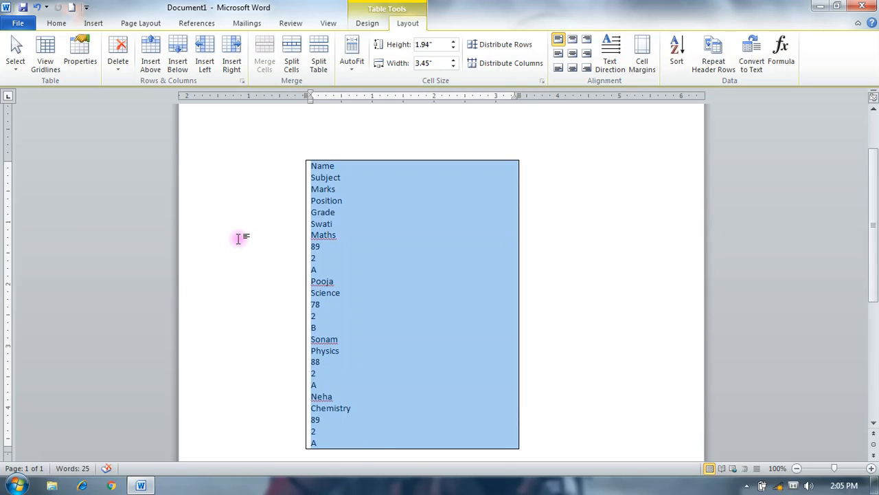
{"action": "key", "text": "ctrl+z"}
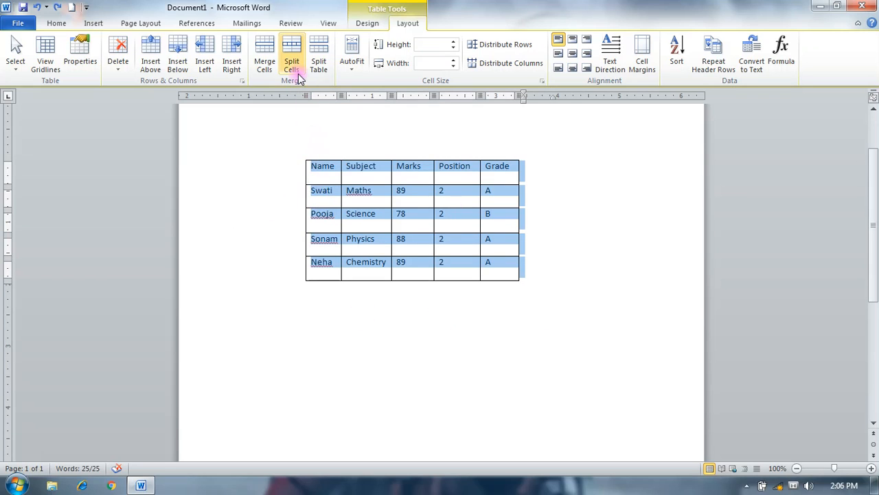
- Split the selected table cells into 10 columns and 5 rows with merging before the split, inspect the table, and undo the split
{"action": "left_click", "coordinate": [294, 67]}
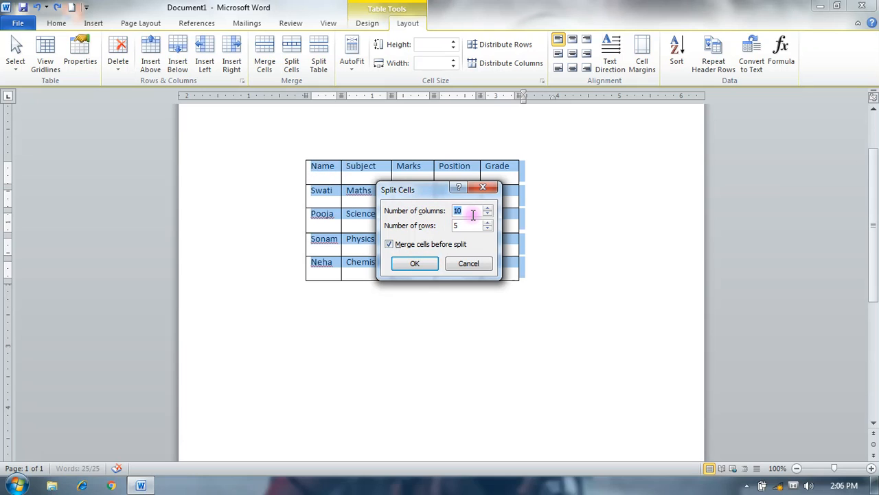
{"action": "left_click", "coordinate": [416, 264]}
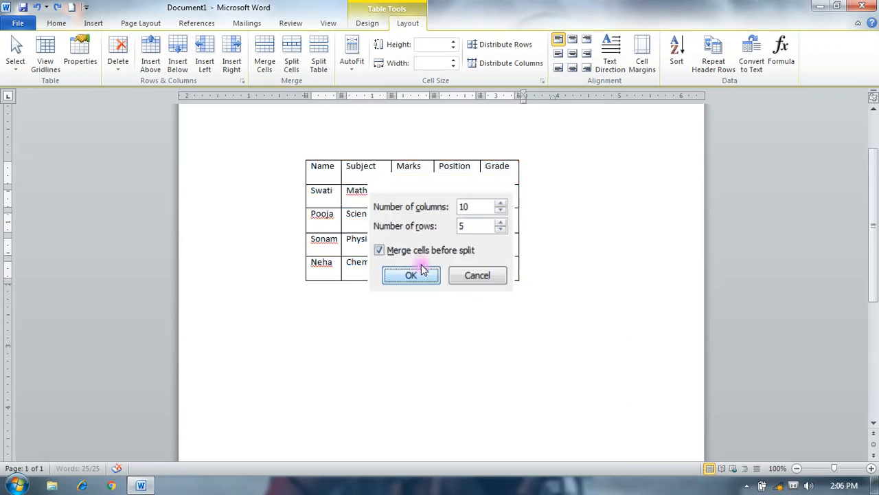
{"action": "scroll", "coordinate": [324, 230], "scroll_direction": "down", "scroll_amount": 5}
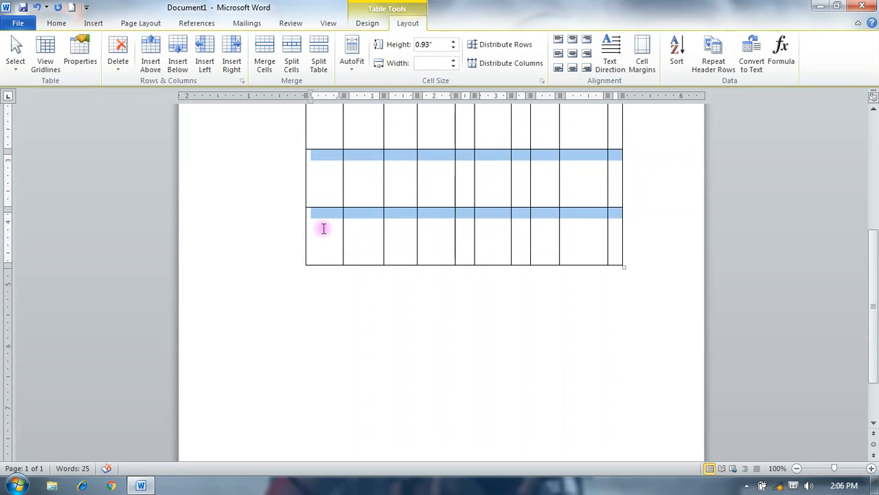
{"action": "scroll", "coordinate": [323, 229], "scroll_direction": "up", "scroll_amount": 4}
{"action": "scroll", "coordinate": [369, 283], "scroll_direction": "up", "scroll_amount": 3}
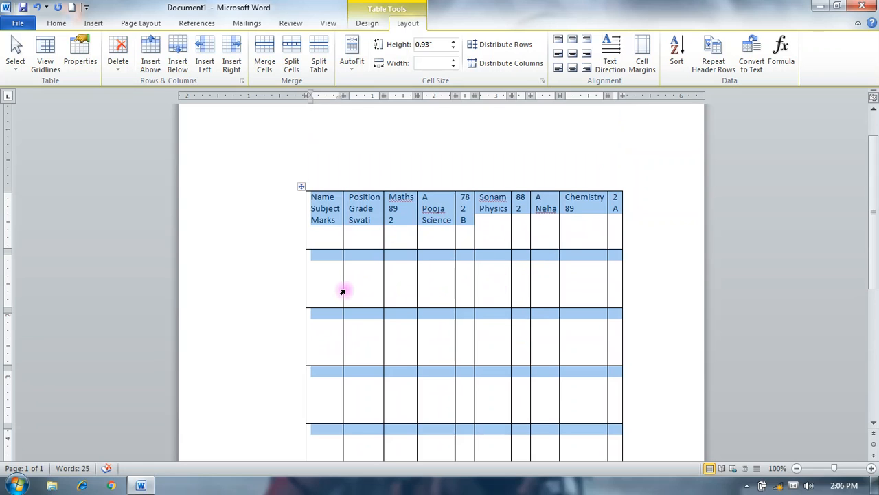
{"action": "scroll", "coordinate": [500, 375], "scroll_direction": "down", "scroll_amount": 5}
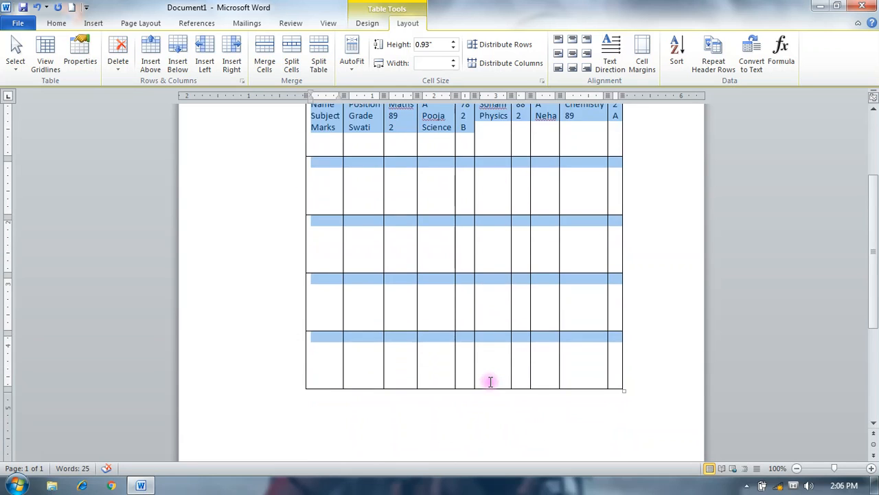
{"action": "scroll", "coordinate": [489, 381], "scroll_direction": "down", "scroll_amount": 3}
{"action": "scroll", "coordinate": [489, 381], "scroll_direction": "up", "scroll_amount": 8}
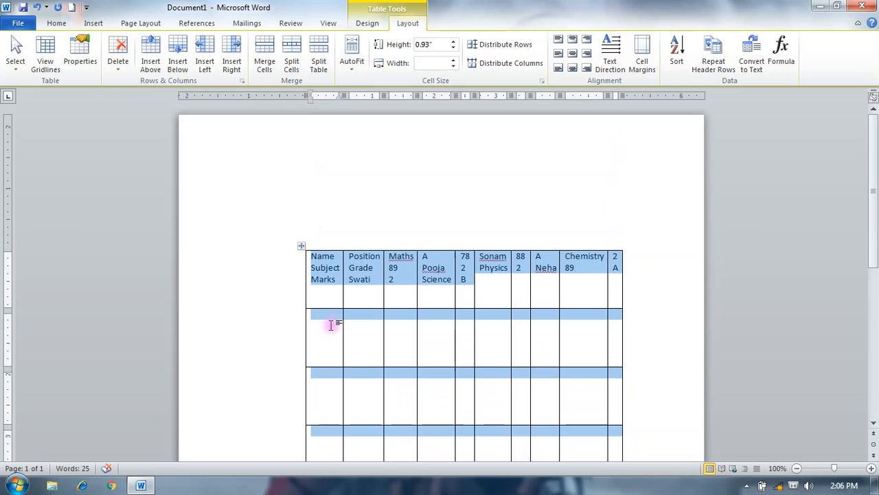
{"action": "key", "text": "ctrl+z"}
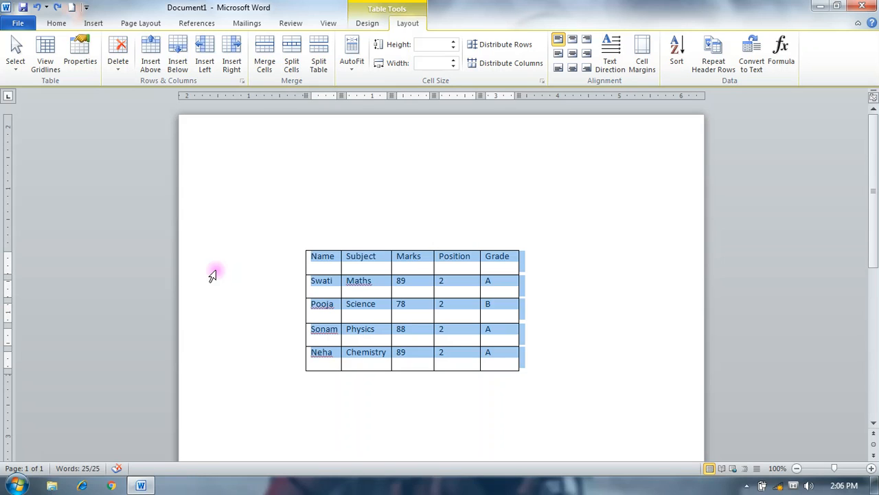
- Try the Split Table command twice on the fully selected marks table, and undo both splits
{"action": "left_click", "coordinate": [319, 55]}
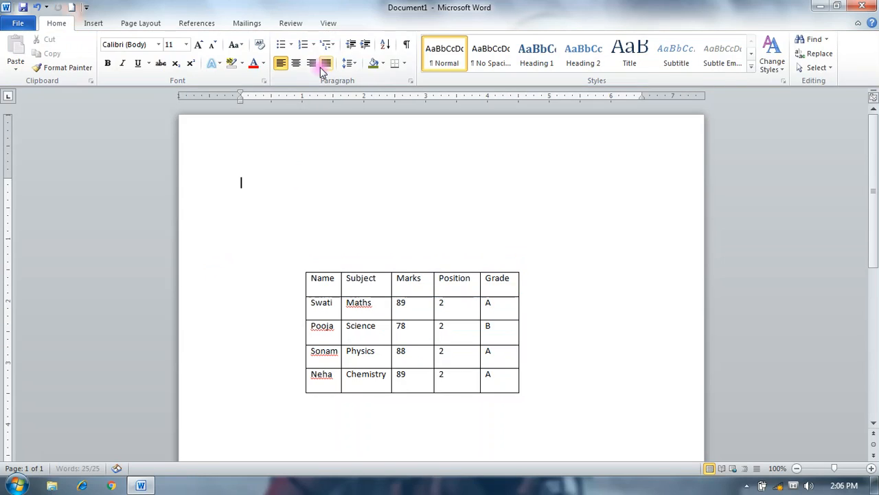
{"action": "scroll", "coordinate": [555, 254], "scroll_direction": "down", "scroll_amount": 10}
{"action": "scroll", "coordinate": [555, 255], "scroll_direction": "up", "scroll_amount": 10}
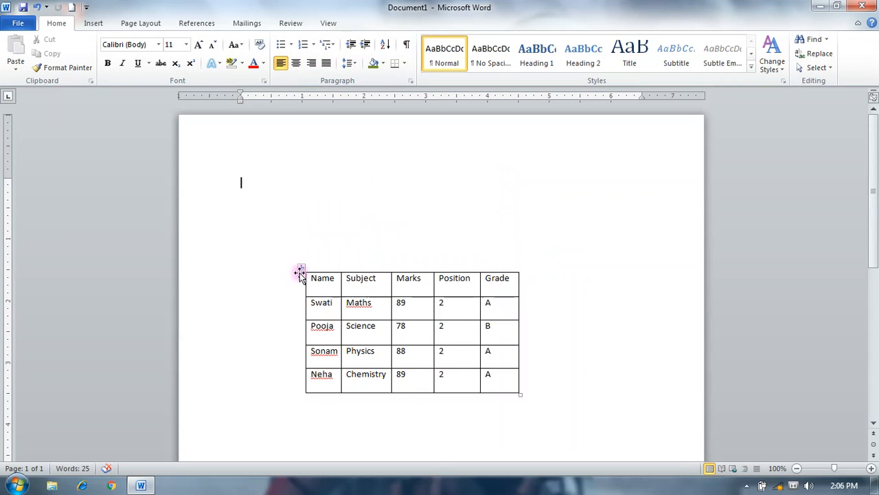
{"action": "left_click", "coordinate": [300, 273]}
{"action": "left_click", "coordinate": [407, 24]}
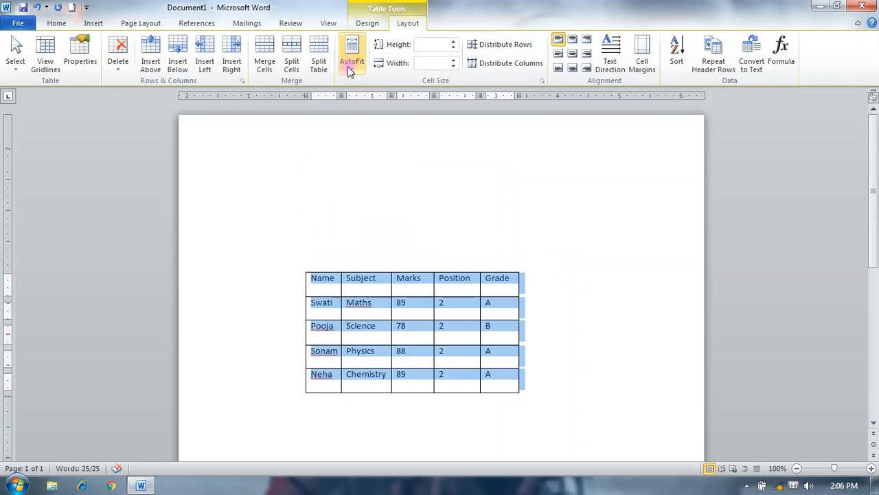
{"action": "left_click", "coordinate": [329, 69]}
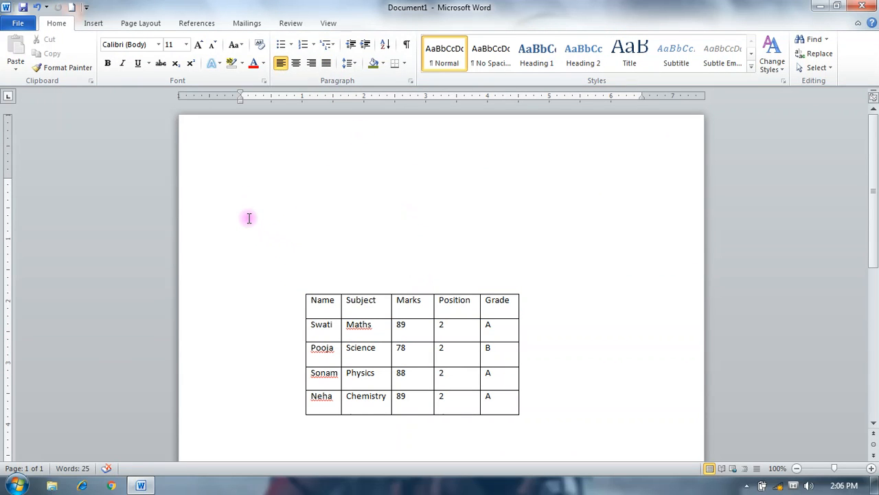
{"action": "key", "text": "ctrl+z"}
{"action": "key", "text": "ctrl+z"}
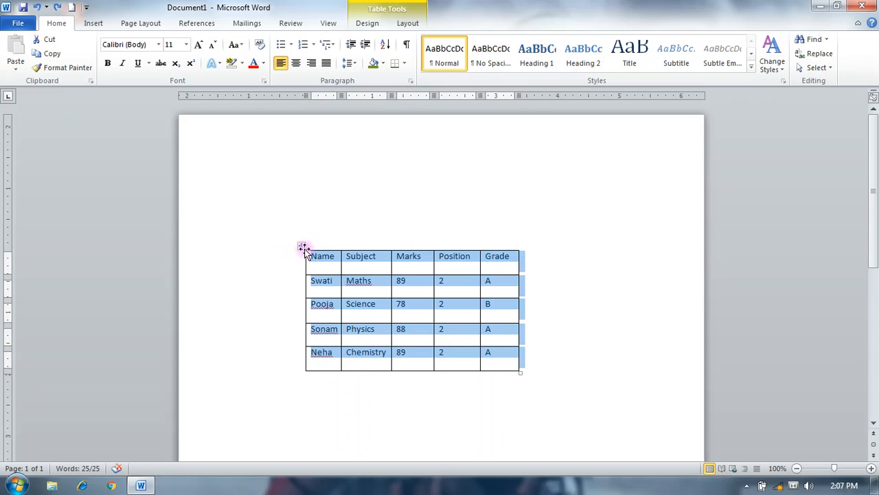
- Move the marks table up and slightly left, and rescale it from its corner to rows about 0.59" high
{"action": "left_click_drag", "start_coordinate": [302, 247], "coordinate": [300, 190]}
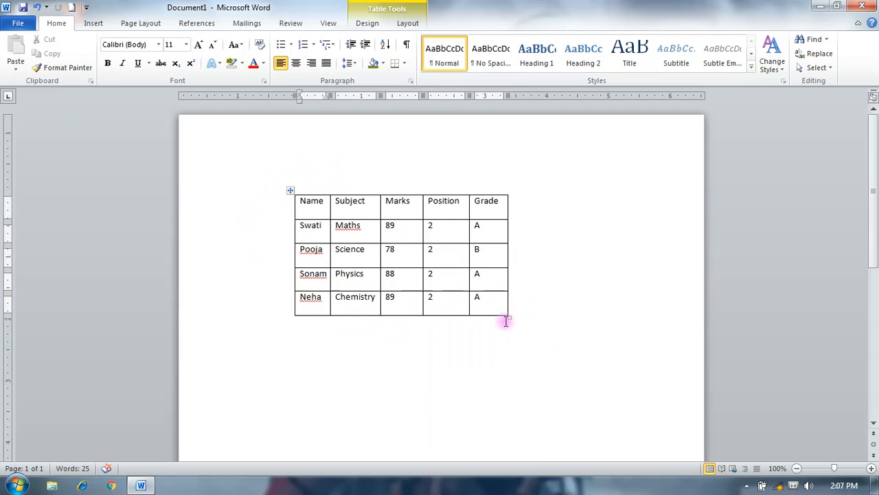
{"action": "left_click_drag", "start_coordinate": [508, 317], "coordinate": [611, 433]}
{"action": "scroll", "coordinate": [621, 428], "scroll_direction": "down", "scroll_amount": 2}
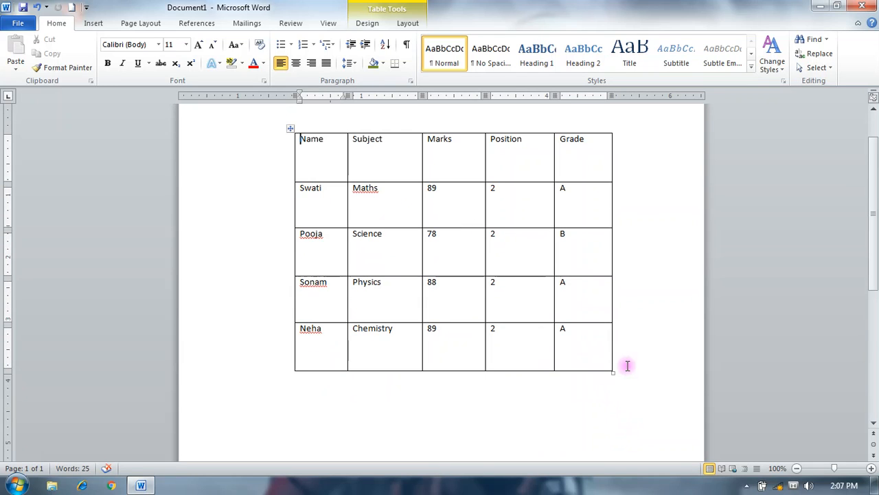
{"action": "left_click_drag", "start_coordinate": [612, 374], "coordinate": [514, 313]}
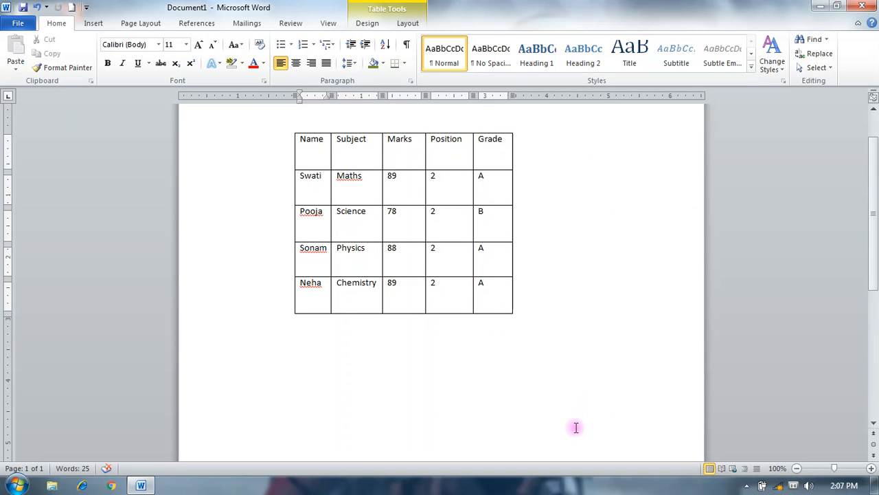
- AutoFit the marks table to its contents, and switch it to AutoFit Window
{"action": "left_click", "coordinate": [409, 23]}
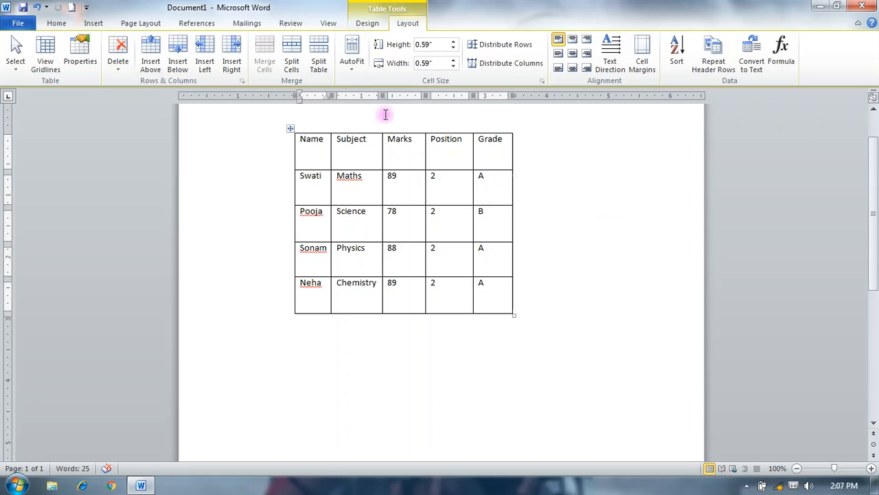
{"action": "left_click", "coordinate": [351, 64]}
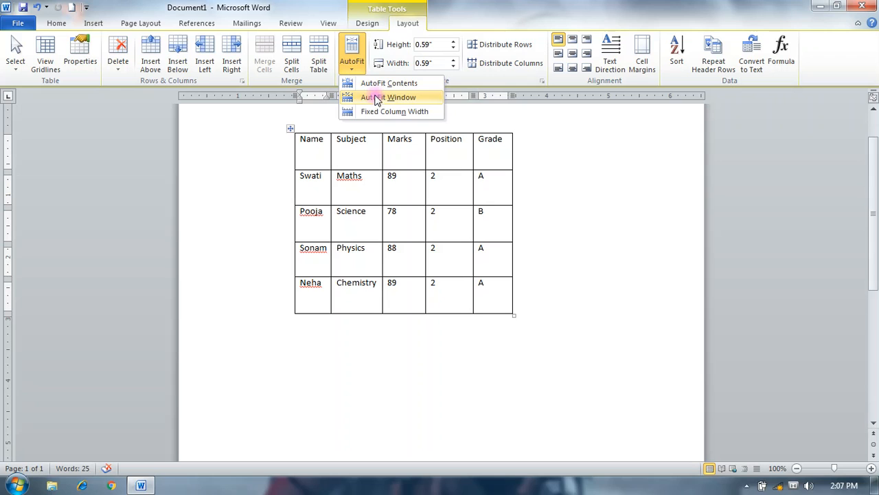
{"action": "left_click", "coordinate": [371, 83]}
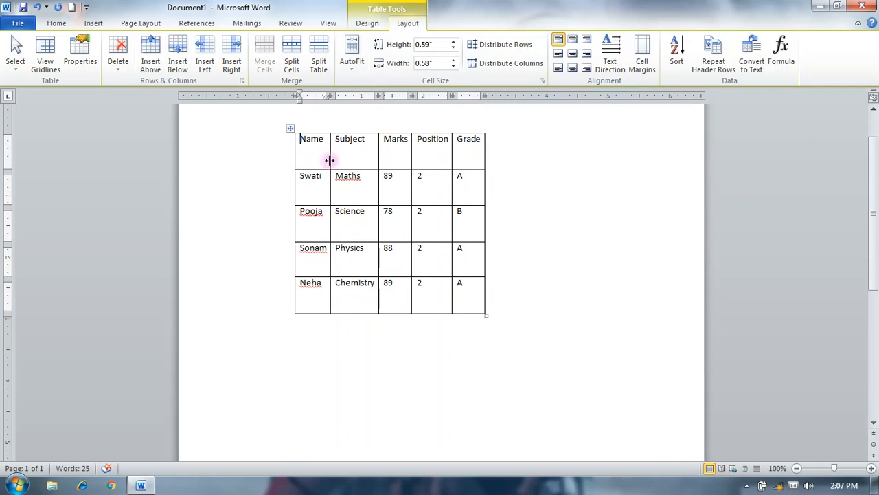
{"action": "left_click", "coordinate": [352, 65]}
{"action": "left_click", "coordinate": [373, 100]}
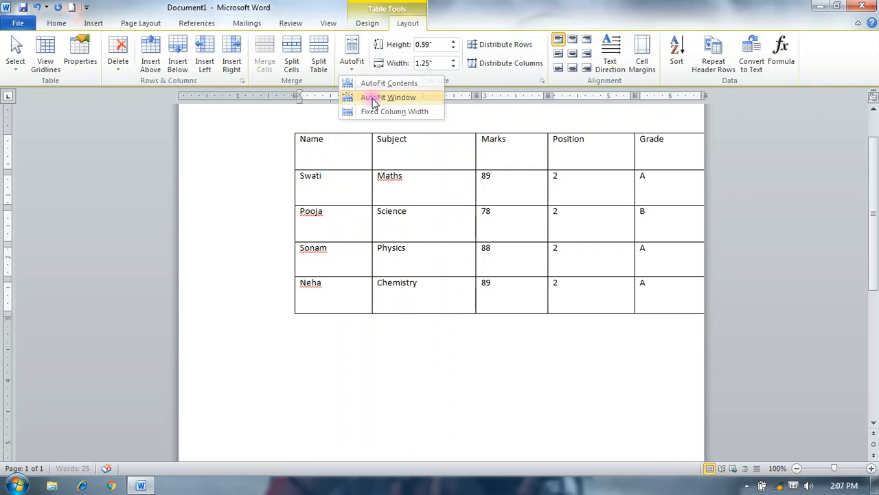
- Move the marks table left and slightly down so it sits within the page margins, and set it to Fixed Column Width
{"action": "left_click_drag", "start_coordinate": [290, 130], "coordinate": [230, 143]}
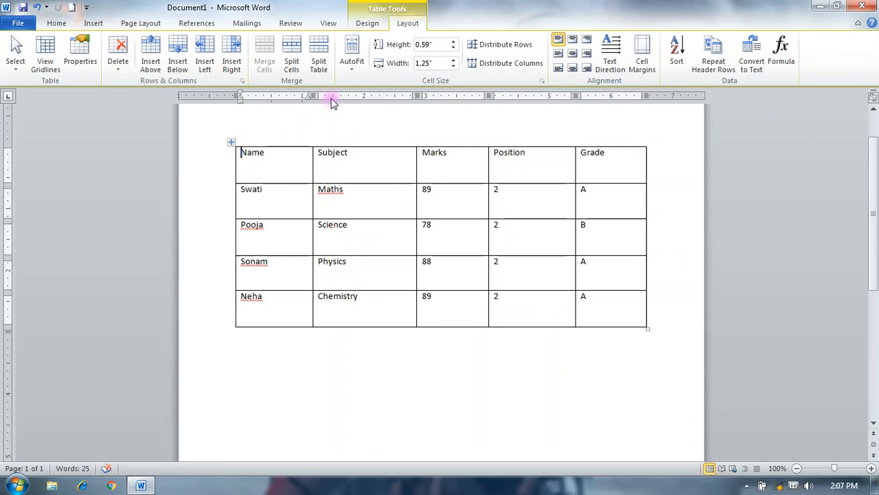
{"action": "left_click", "coordinate": [352, 58]}
{"action": "left_click", "coordinate": [377, 112]}
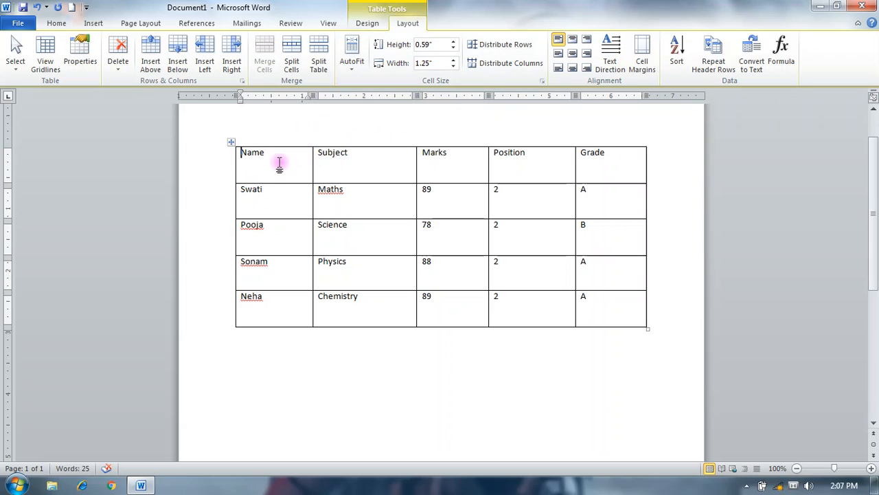
- Select the word Science in the table and increase its row height to 1.1"
{"action": "double_click", "coordinate": [269, 194]}
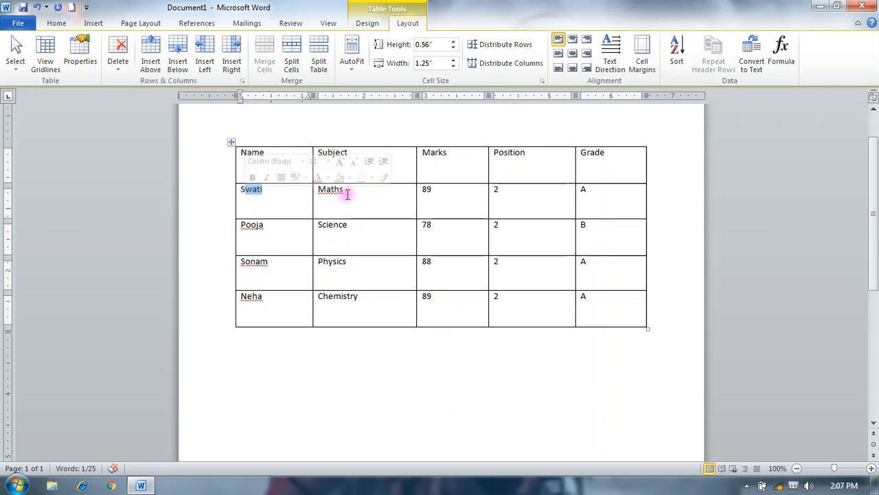
{"action": "left_click_drag", "start_coordinate": [346, 192], "coordinate": [308, 198]}
{"action": "left_click_drag", "start_coordinate": [356, 242], "coordinate": [323, 231]}
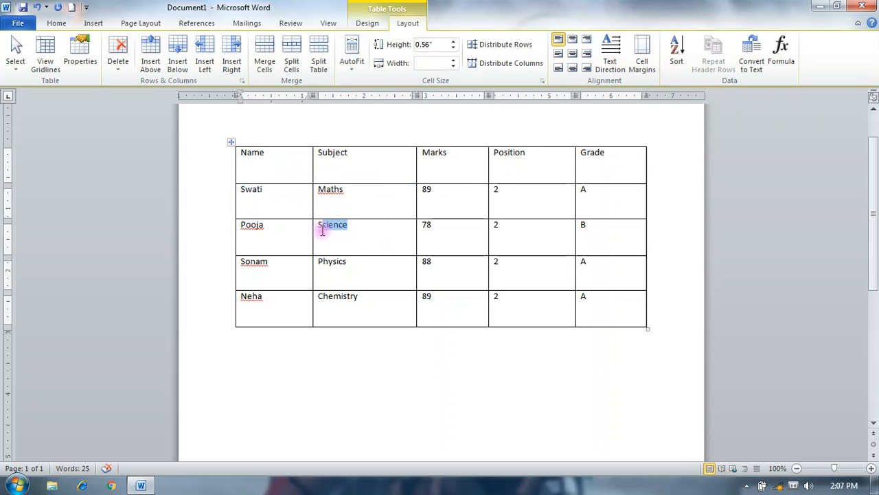
{"action": "left_click", "coordinate": [454, 41]}
{"action": "left_click", "coordinate": [455, 42]}
{"action": "left_click", "coordinate": [454, 42]}
{"action": "left_click", "coordinate": [454, 41]}
{"action": "left_click", "coordinate": [454, 42]}
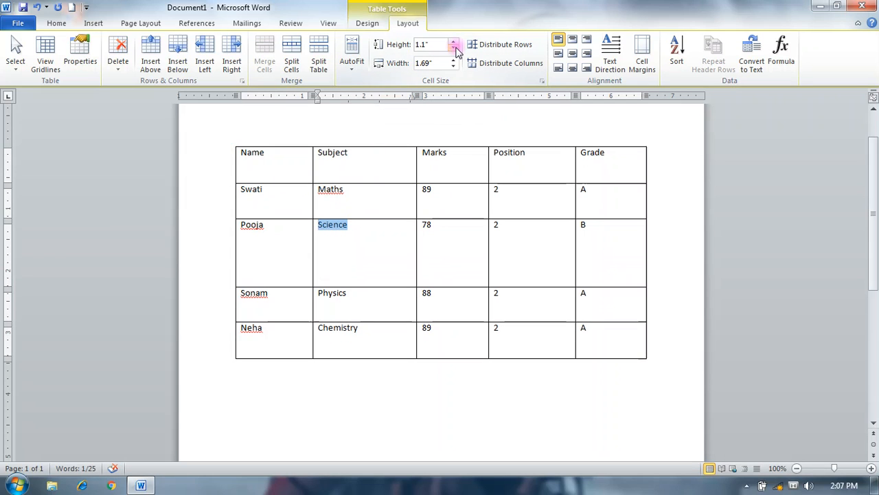
- Widen the Science cell to 2.3"
{"action": "left_click", "coordinate": [454, 61]}
{"action": "left_click", "coordinate": [454, 60]}
{"action": "left_click", "coordinate": [453, 61]}
{"action": "left_click", "coordinate": [453, 61]}
{"action": "left_click", "coordinate": [453, 60]}
{"action": "left_click", "coordinate": [453, 60]}
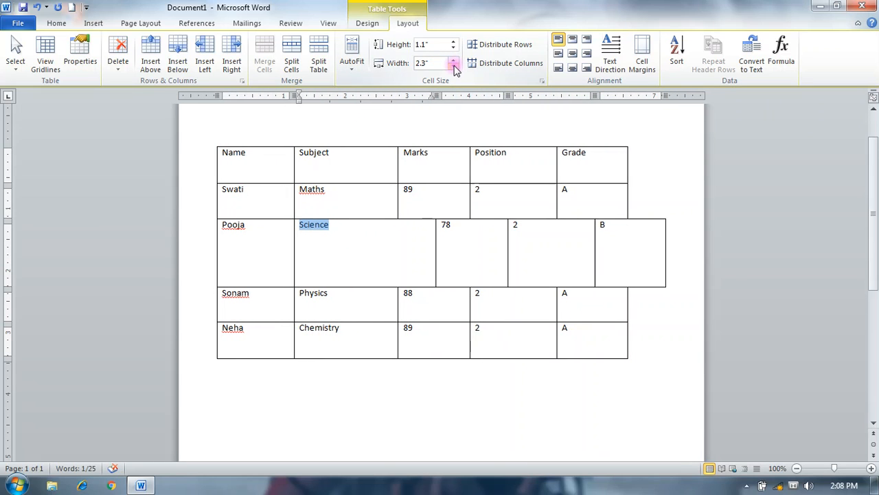
- Undo the recent cell width, row height and table position changes
{"action": "key", "text": "ctrl+z"}
{"action": "key", "text": "ctrl+z"}
{"action": "key", "text": "ctrl+z"}
{"action": "key", "text": "ctrl+z"}
{"action": "key", "text": "ctrl+z"}
{"action": "key", "text": "ctrl+z"}
{"action": "key", "text": "ctrl+z"}
{"action": "key", "text": "ctrl+z"}
{"action": "key", "text": "ctrl+z"}
{"action": "key", "text": "ctrl+z"}
{"action": "key", "text": "ctrl+z"}
{"action": "key", "text": "ctrl+z"}
{"action": "key", "text": "ctrl+z"}
{"action": "key", "text": "ctrl+z"}
{"action": "key", "text": "ctrl+z"}
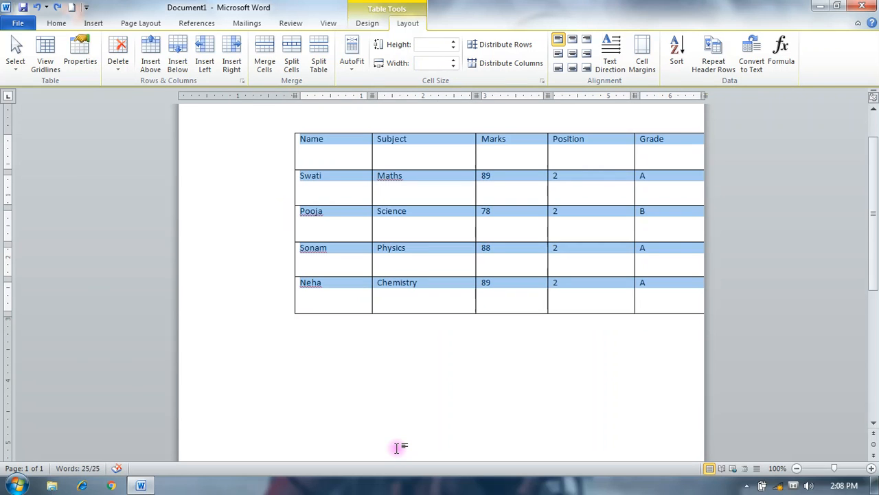
{"action": "key", "text": "ctrl+z"}
- Move the marks table back within the page margins, and centre the Name column's text horizontally and vertically in its cells
{"action": "left_click_drag", "start_coordinate": [276, 133], "coordinate": [217, 168]}
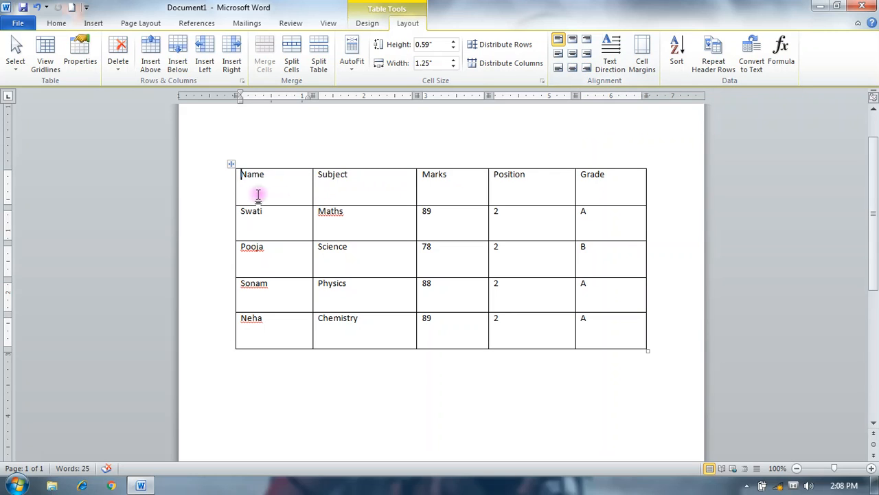
{"action": "left_click", "coordinate": [273, 383]}
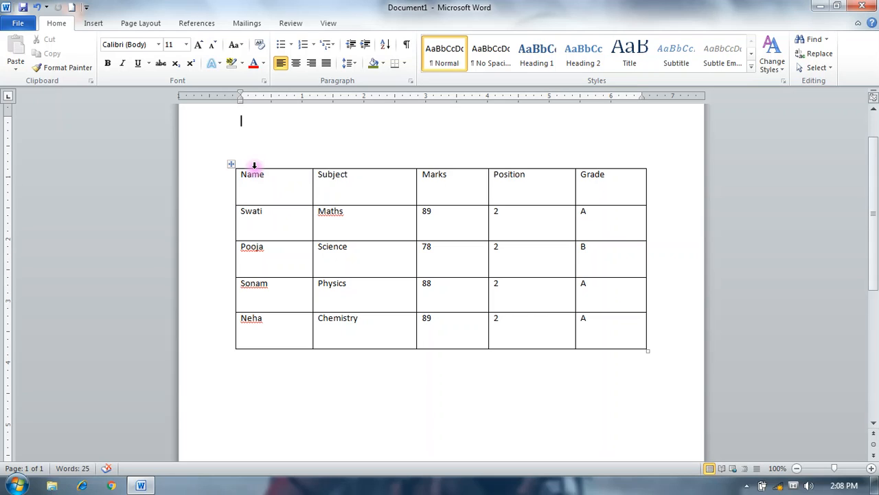
{"action": "left_click", "coordinate": [254, 166]}
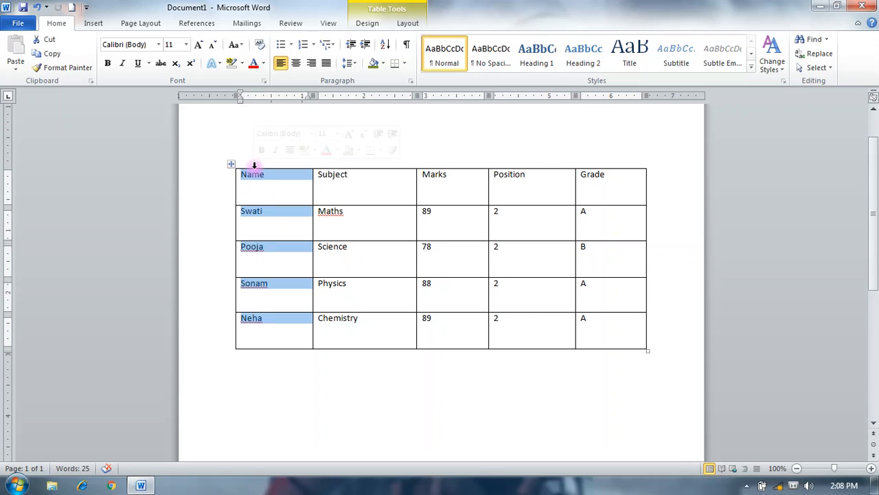
{"action": "left_click", "coordinate": [401, 23]}
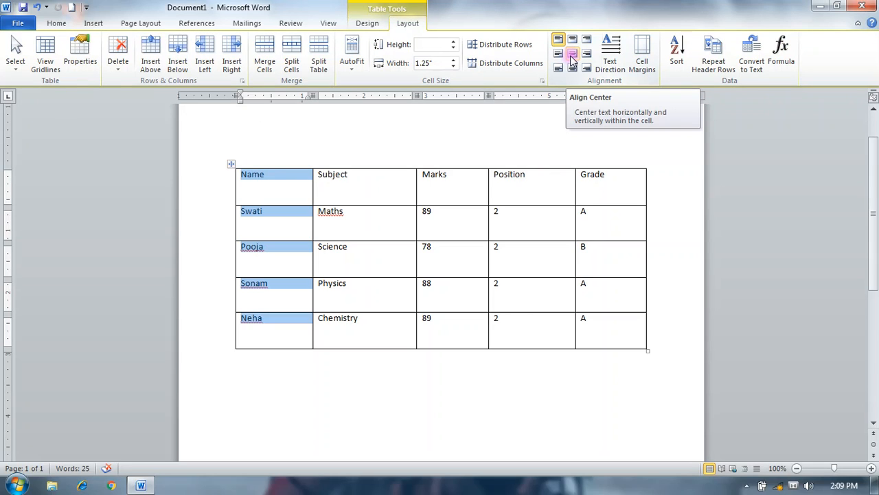
{"action": "left_click", "coordinate": [572, 55]}
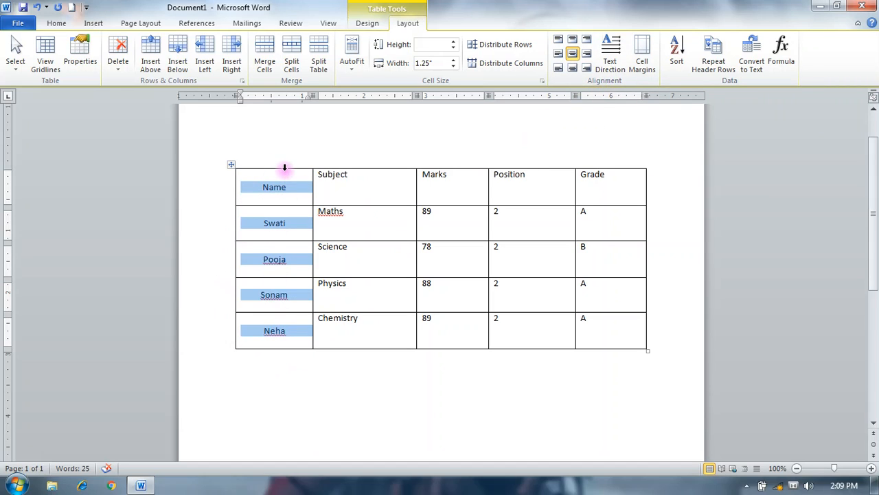
- Format the Name column's text in size 16, red, with the Castellar font
{"action": "left_click", "coordinate": [54, 22]}
{"action": "left_click", "coordinate": [186, 44]}
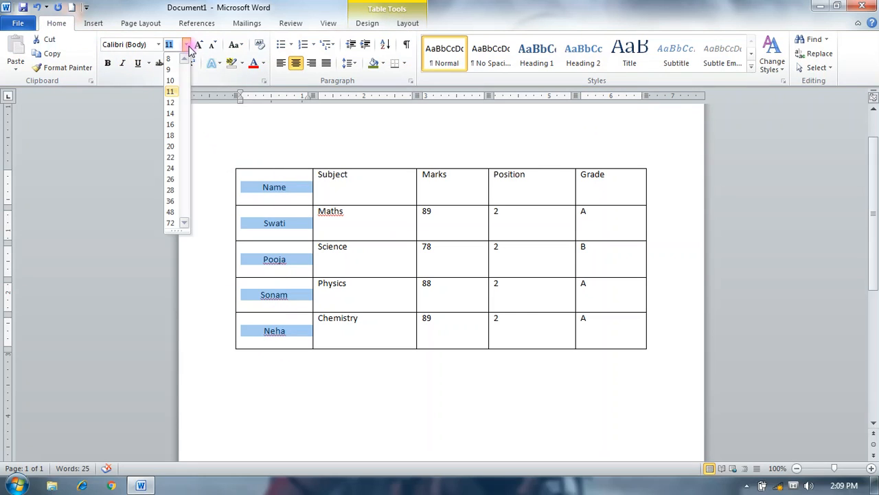
{"action": "left_click", "coordinate": [171, 128]}
{"action": "left_click", "coordinate": [251, 62]}
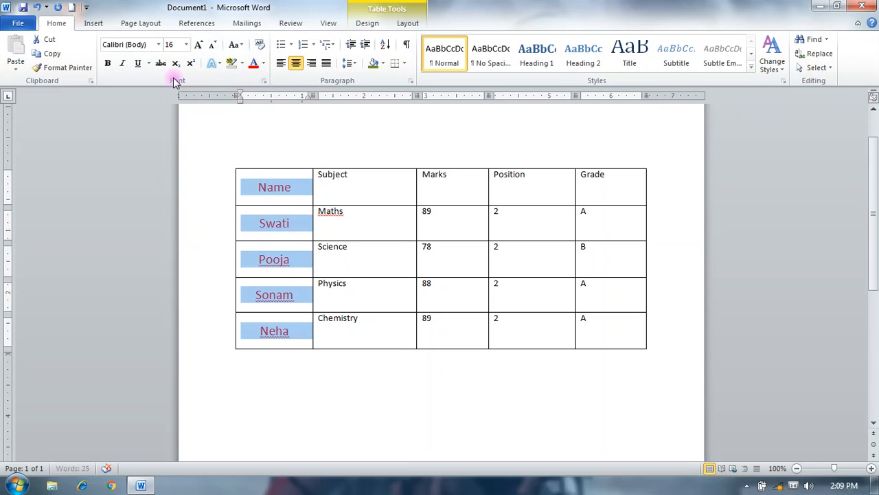
{"action": "left_click", "coordinate": [158, 44]}
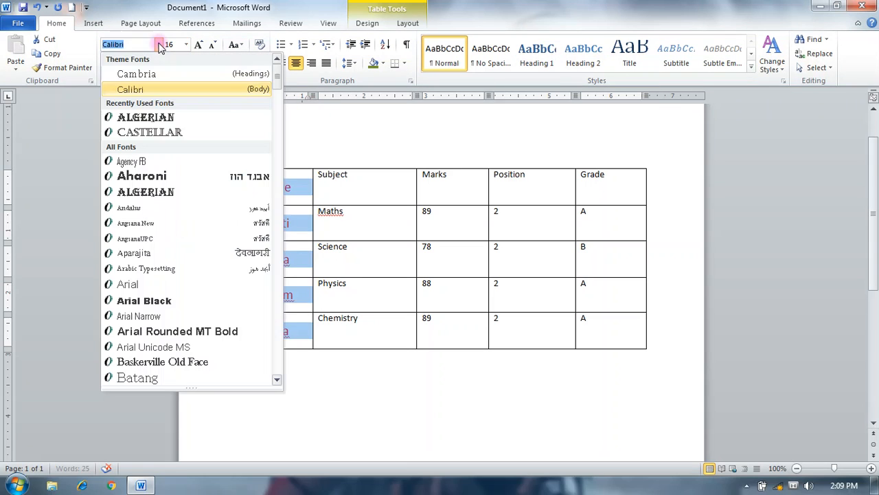
{"action": "left_click", "coordinate": [149, 135]}
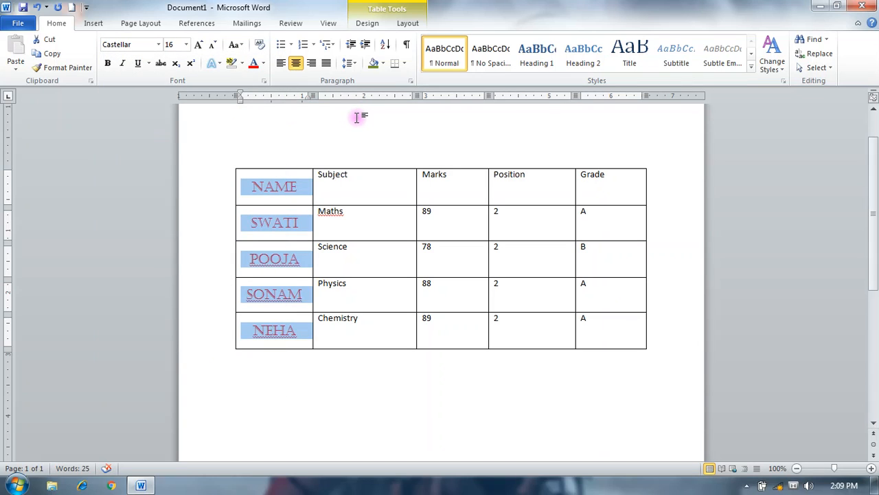
{"action": "left_click", "coordinate": [357, 117]}
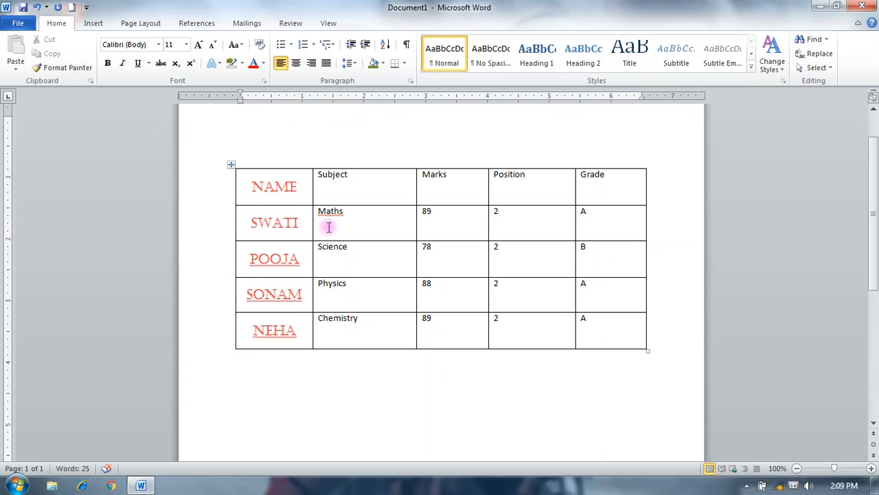
- Set the table's default cell margins to 0.05" top and bottom and 0.15" left and right, with spacing allowed between cells
{"action": "left_click", "coordinate": [231, 165]}
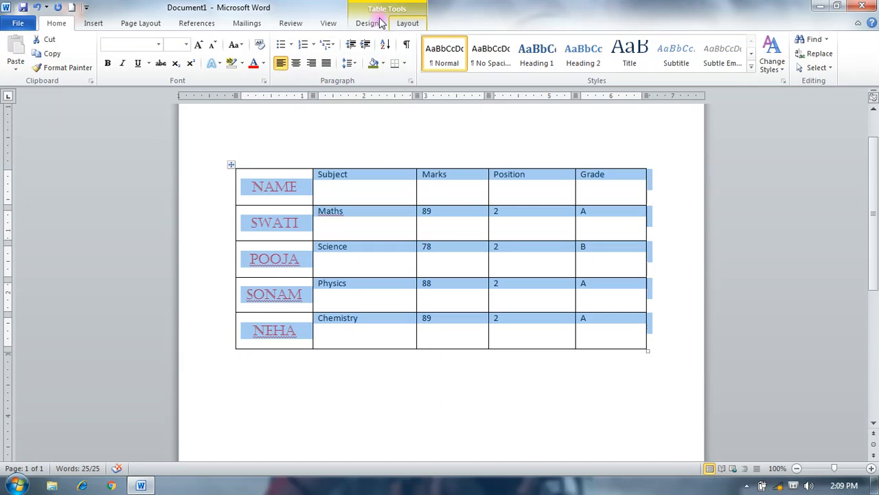
{"action": "left_click", "coordinate": [402, 23]}
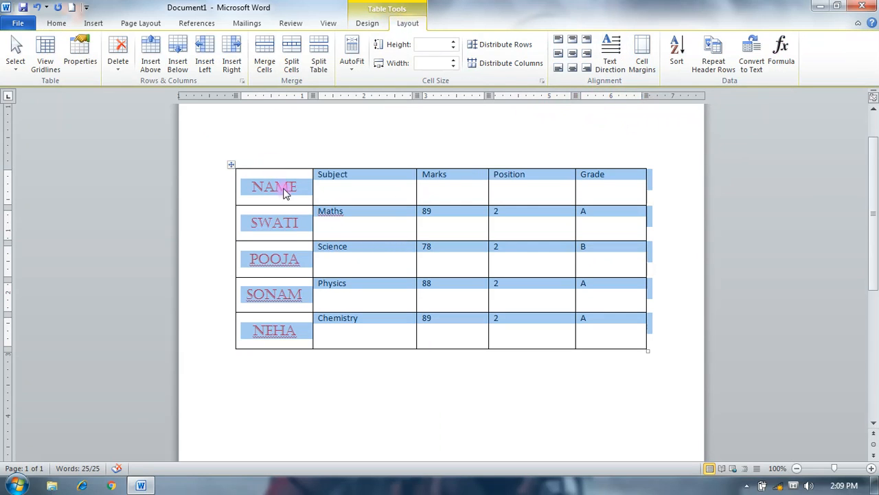
{"action": "left_click", "coordinate": [333, 184]}
{"action": "double_click", "coordinate": [334, 179]}
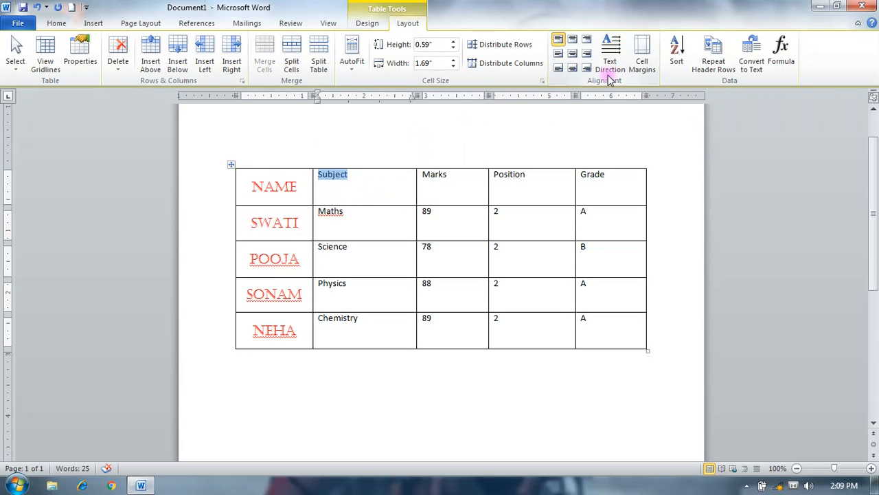
{"action": "left_click", "coordinate": [640, 67]}
{"action": "left_click_drag", "start_coordinate": [457, 157], "coordinate": [591, 153]}
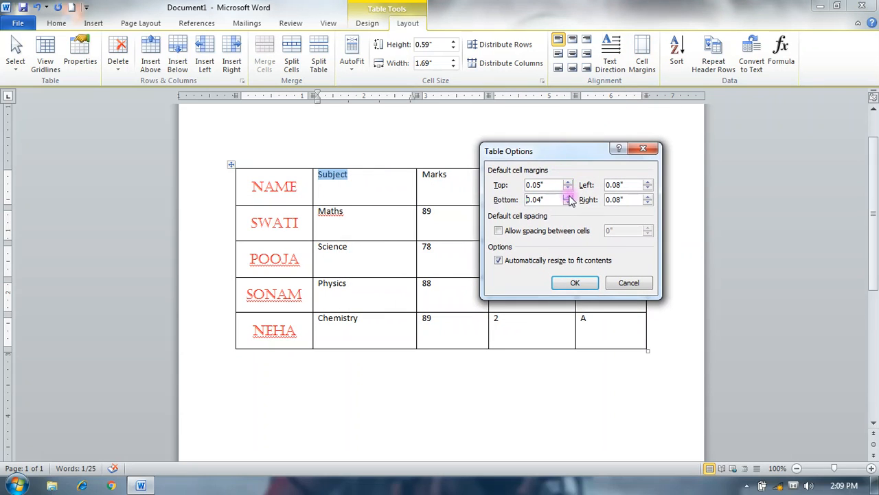
{"action": "left_click", "coordinate": [568, 197]}
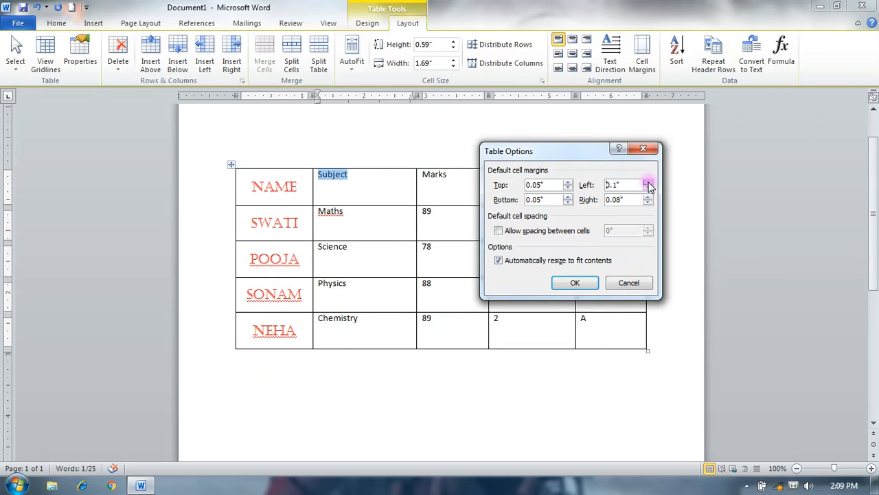
{"action": "left_click", "coordinate": [647, 197]}
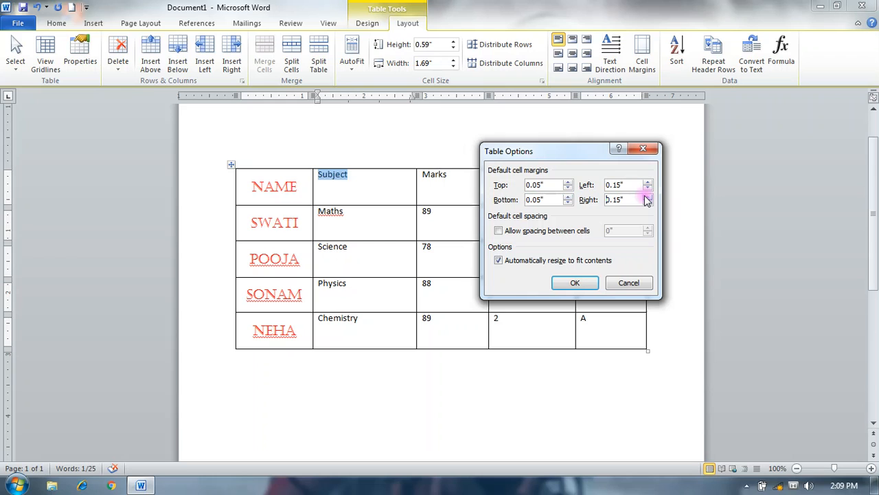
{"action": "left_click", "coordinate": [500, 231]}
{"action": "left_click", "coordinate": [575, 282]}
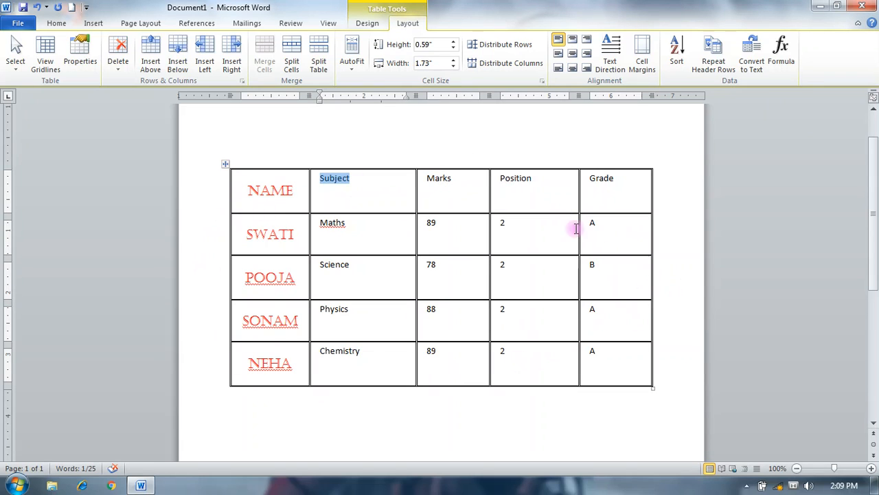
- Sort the marks table by Column 5 as ascending text with no header row, and undo the sort
{"action": "left_click", "coordinate": [385, 192]}
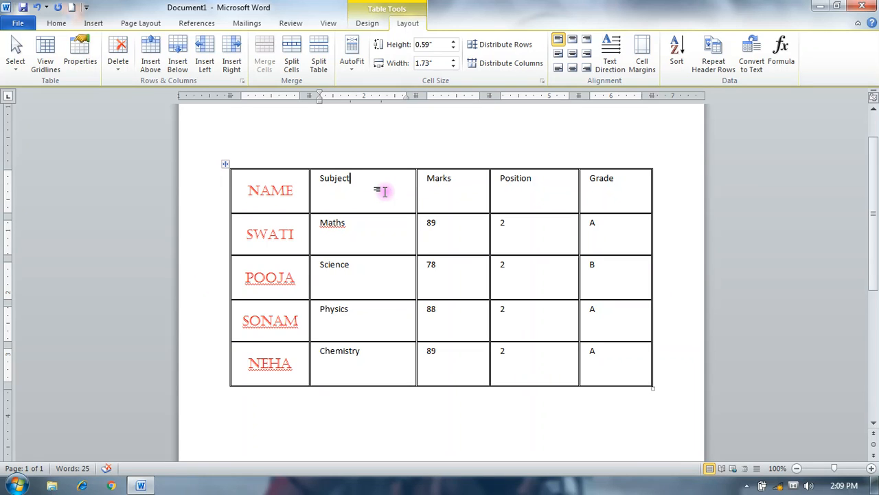
{"action": "left_click", "coordinate": [678, 63]}
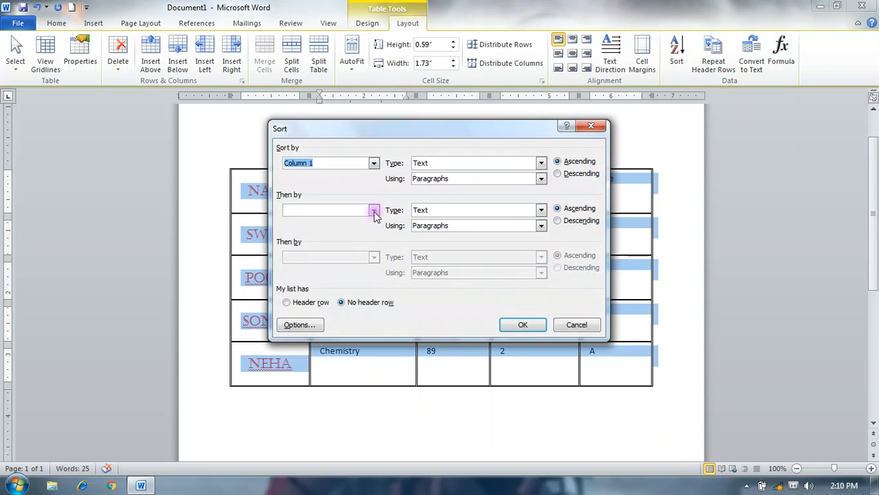
{"action": "left_click", "coordinate": [374, 163]}
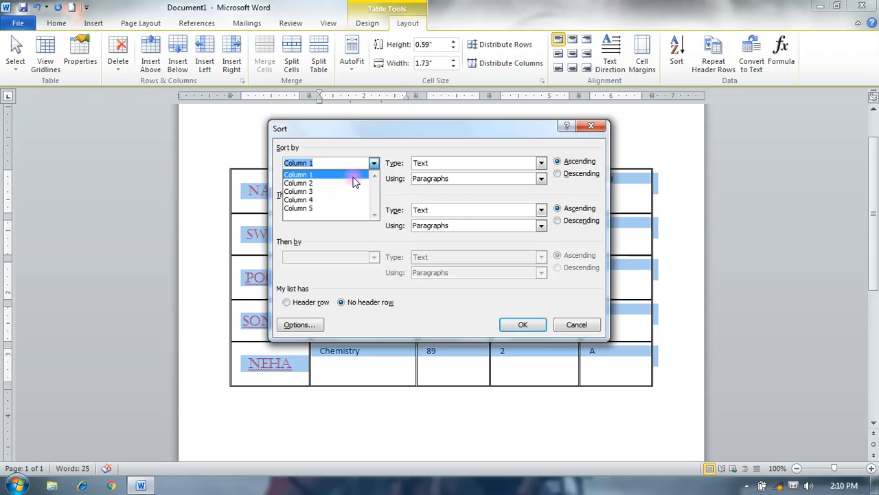
{"action": "left_click", "coordinate": [324, 209]}
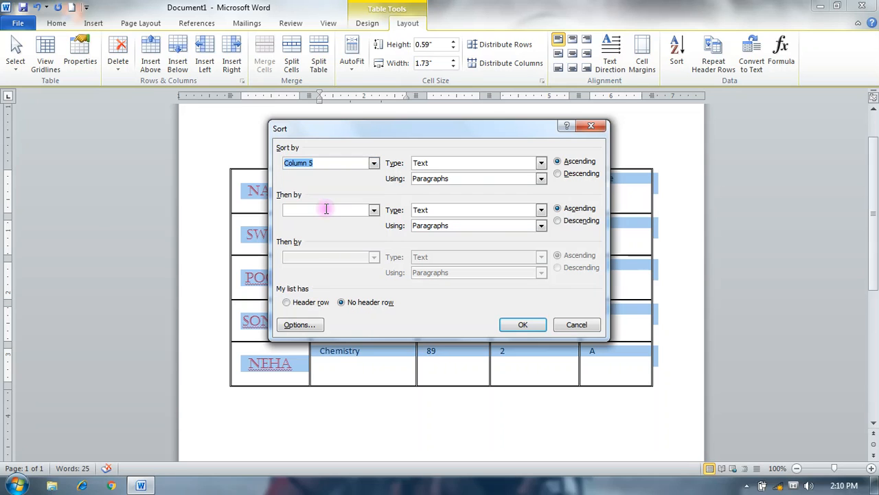
{"action": "left_click", "coordinate": [521, 326]}
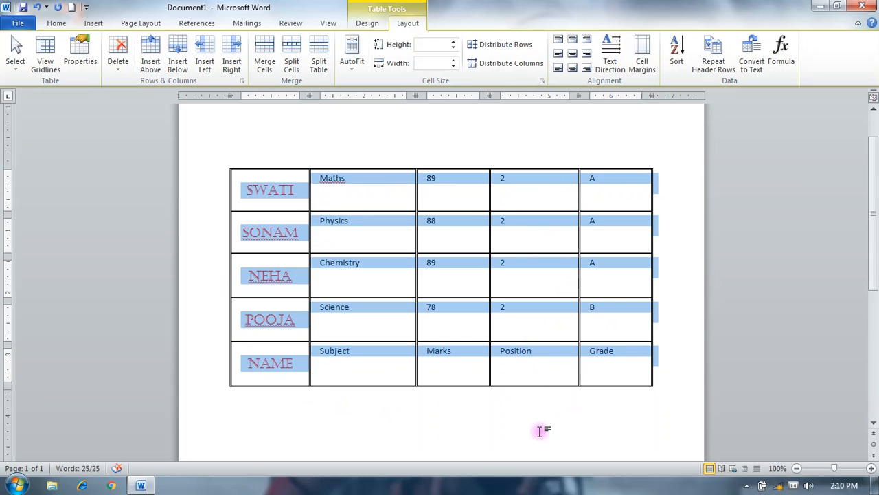
{"action": "key", "text": "ctrl+z"}
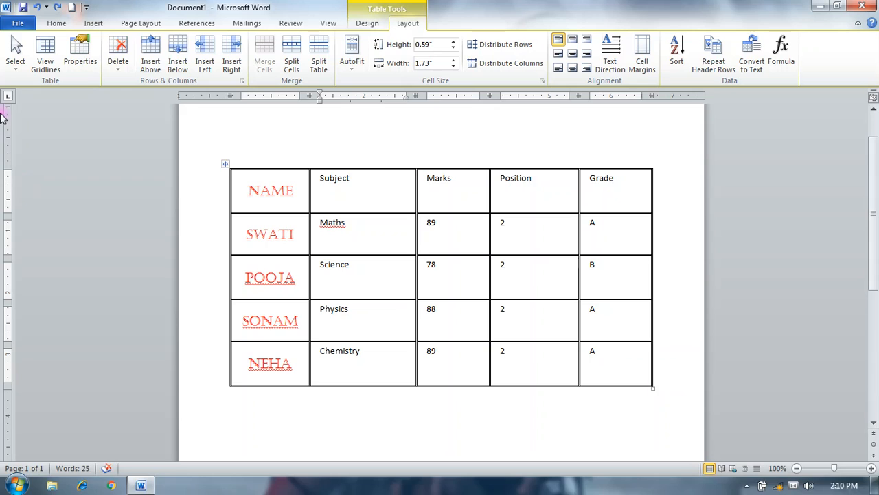
- Turn on table gridlines and insert a new column to the left of the Subject column
{"action": "left_click", "coordinate": [59, 68]}
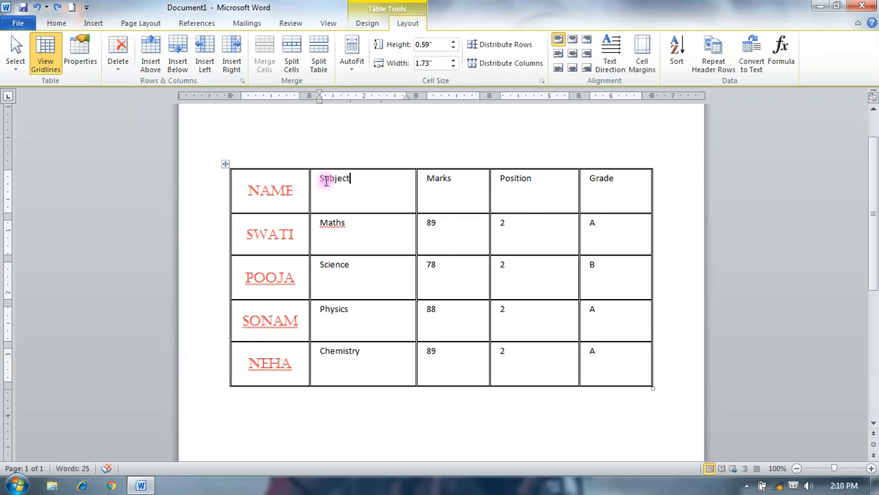
{"action": "left_click", "coordinate": [392, 167]}
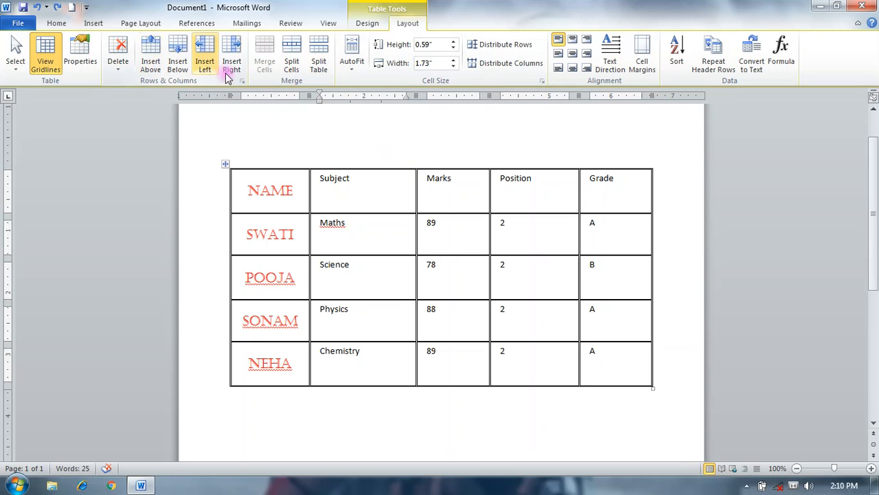
{"action": "right_click", "coordinate": [363, 172]}
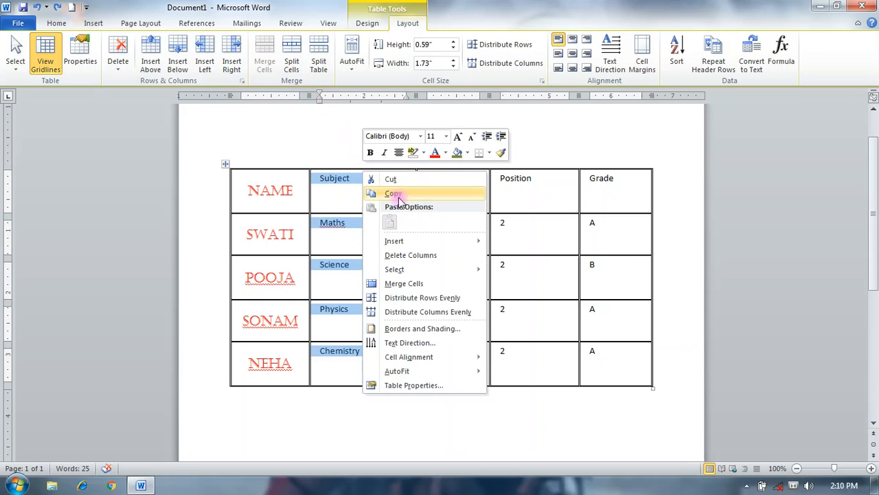
{"action": "mouse_move", "coordinate": [402, 241]}
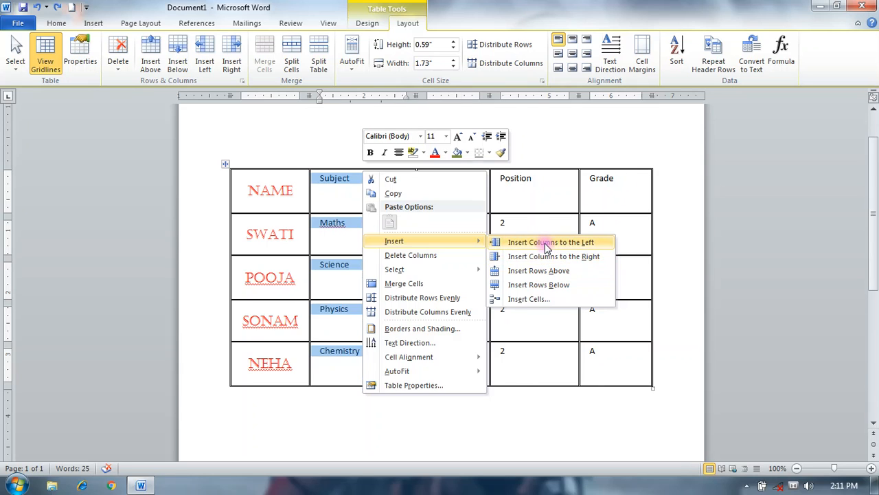
{"action": "left_click", "coordinate": [547, 245]}
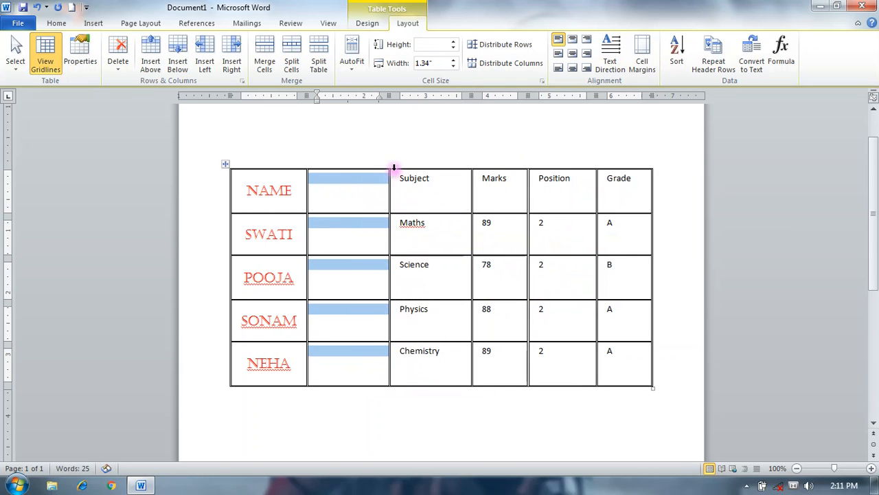
{"action": "left_click", "coordinate": [201, 369]}
{"action": "right_click", "coordinate": [201, 367]}
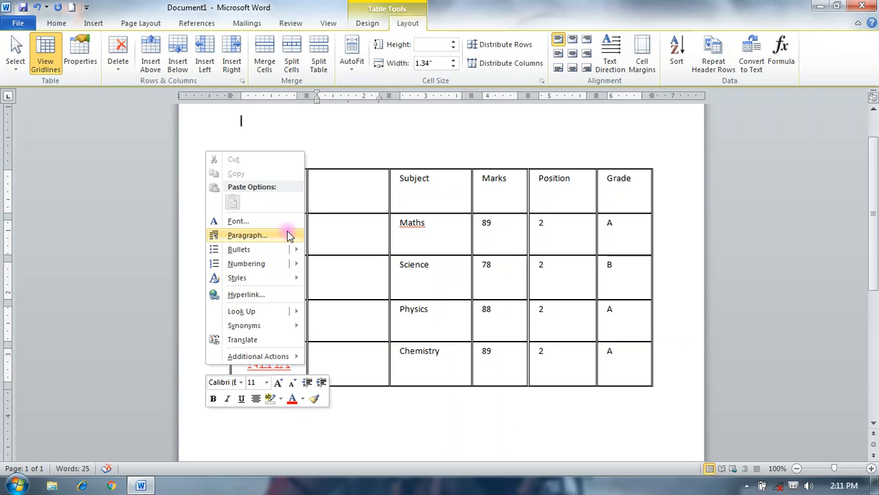
{"action": "left_click", "coordinate": [390, 414]}
{"action": "left_click", "coordinate": [222, 368]}
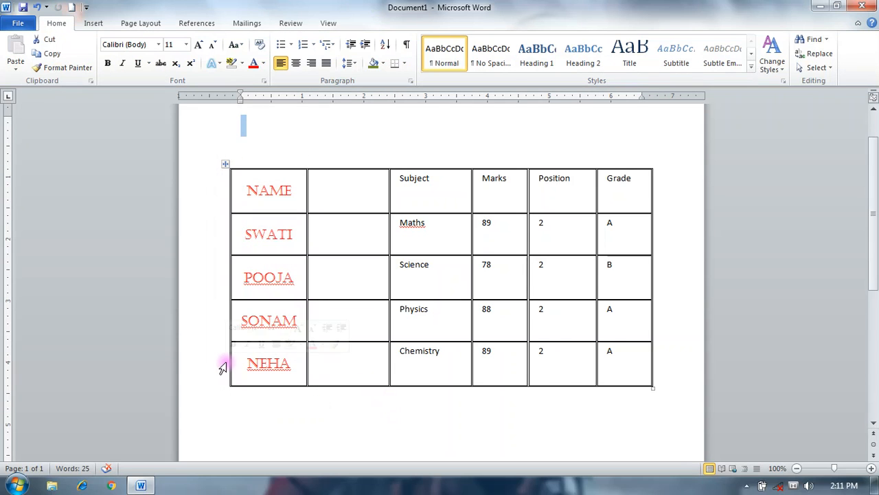
{"action": "right_click", "coordinate": [239, 366]}
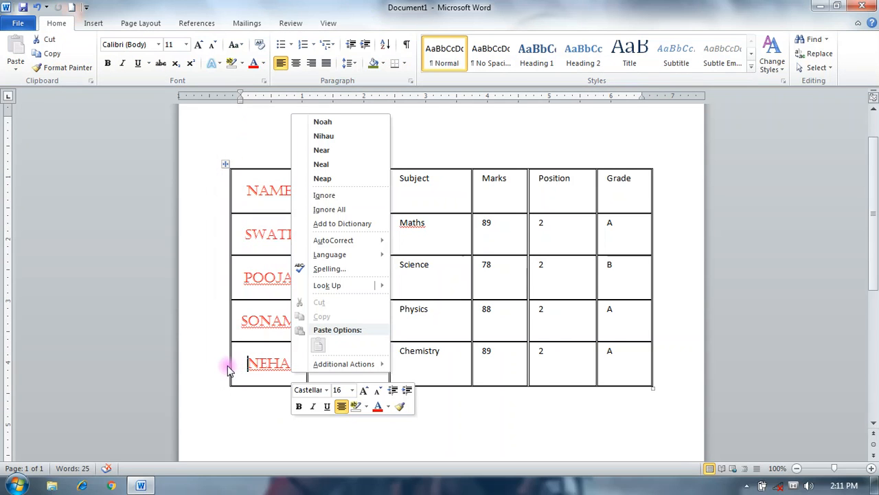
{"action": "right_click", "coordinate": [229, 368]}
{"action": "left_click", "coordinate": [406, 410]}
{"action": "left_click", "coordinate": [217, 369]}
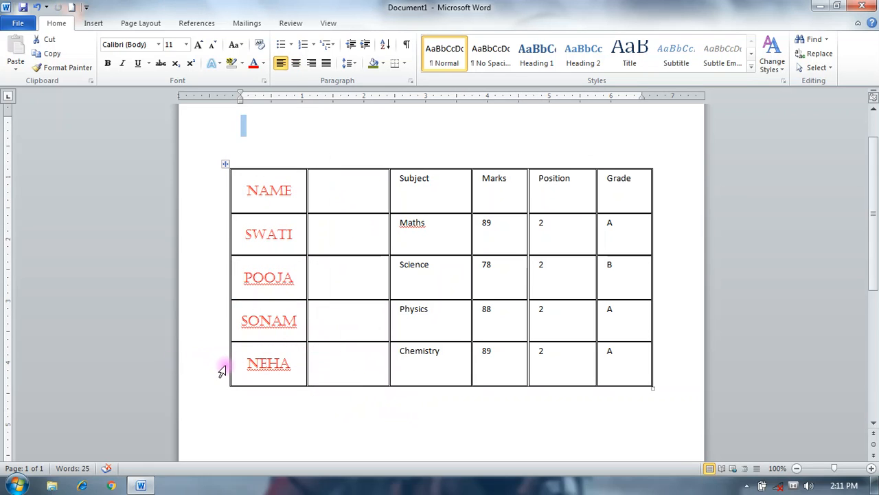
{"action": "left_click", "coordinate": [657, 360]}
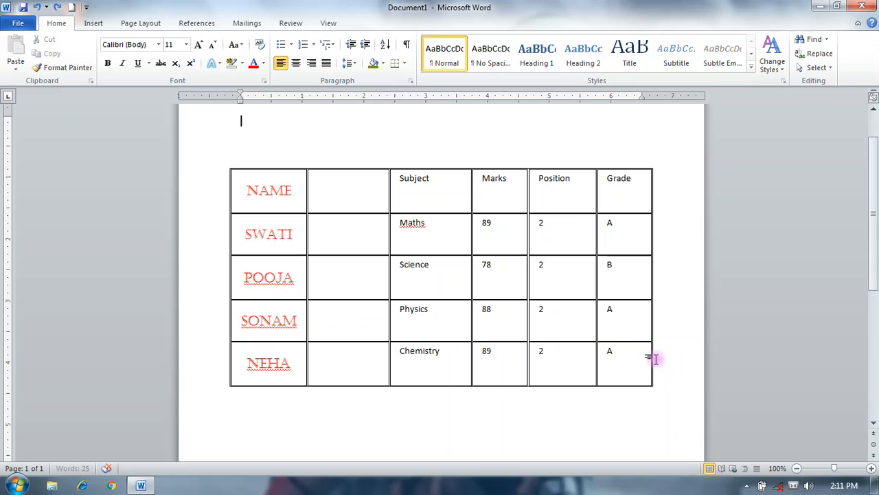
{"action": "right_click", "coordinate": [227, 374]}
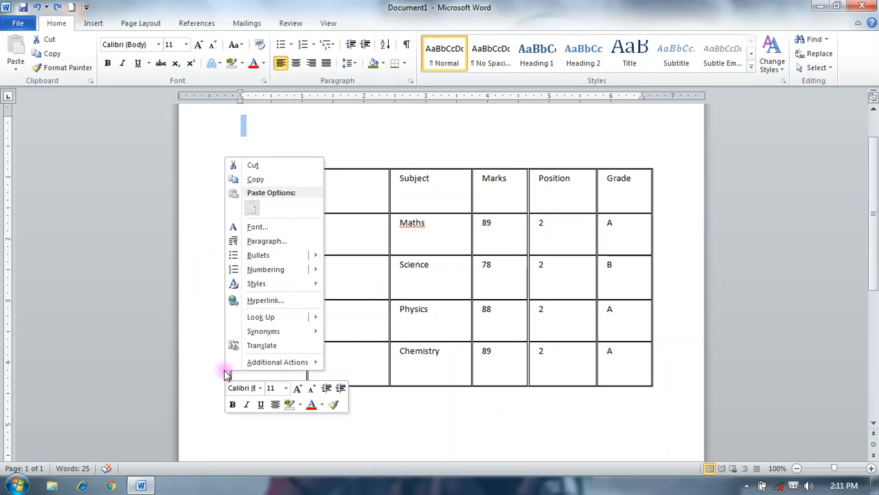
{"action": "left_click", "coordinate": [368, 163]}
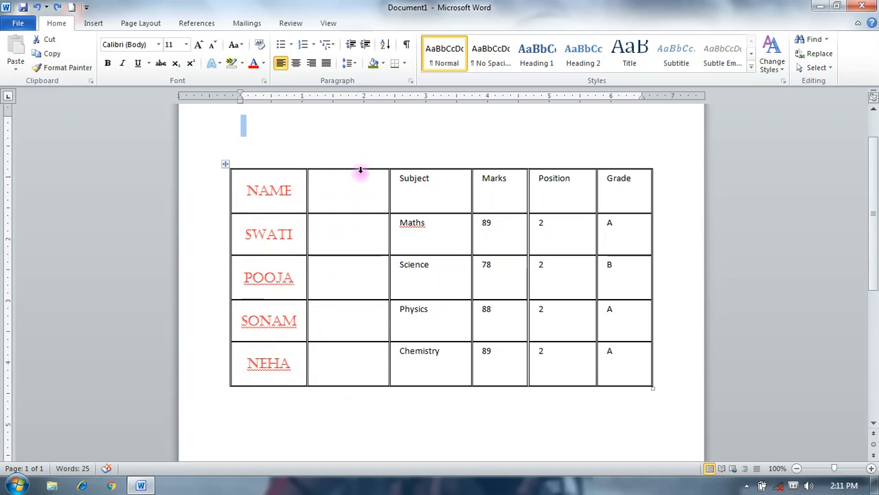
- Select the entire empty column beside the Name column and insert five matching rows below the table's last row
{"action": "left_click", "coordinate": [360, 170]}
{"action": "right_click", "coordinate": [363, 174]}
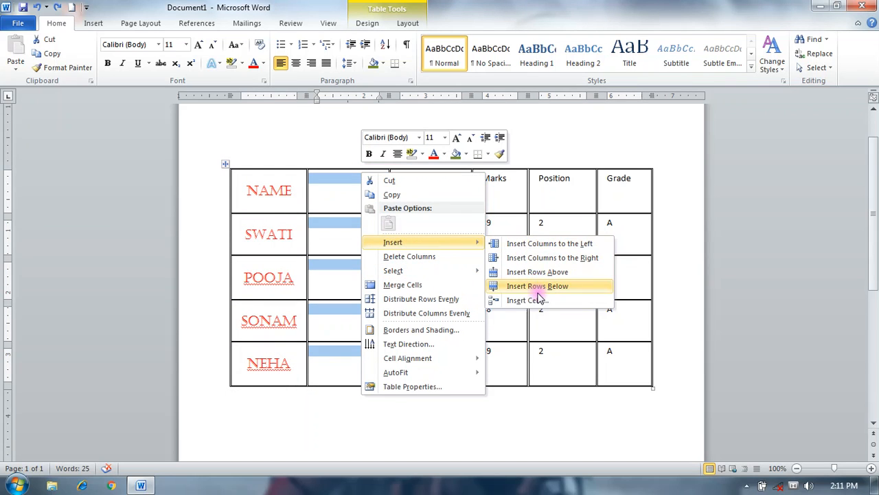
{"action": "left_click", "coordinate": [539, 292]}
{"action": "scroll", "coordinate": [536, 289], "scroll_direction": "down", "scroll_amount": 5}
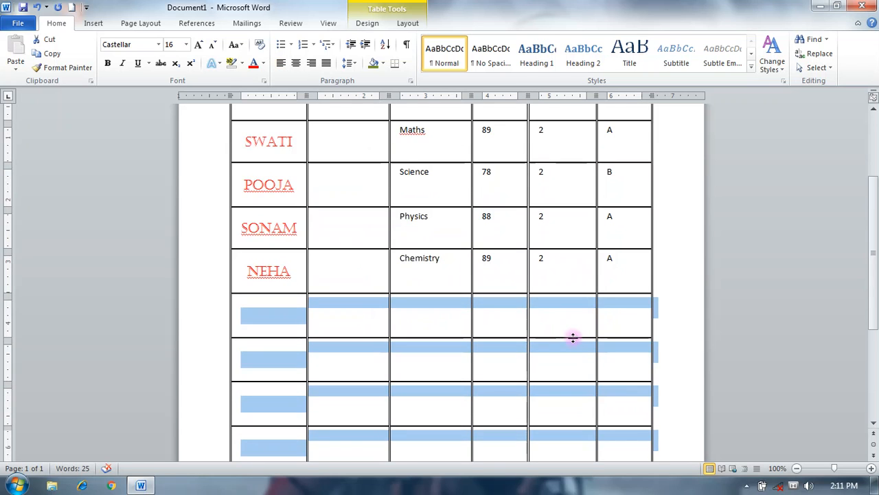
{"action": "scroll", "coordinate": [543, 419], "scroll_direction": "down", "scroll_amount": 3}
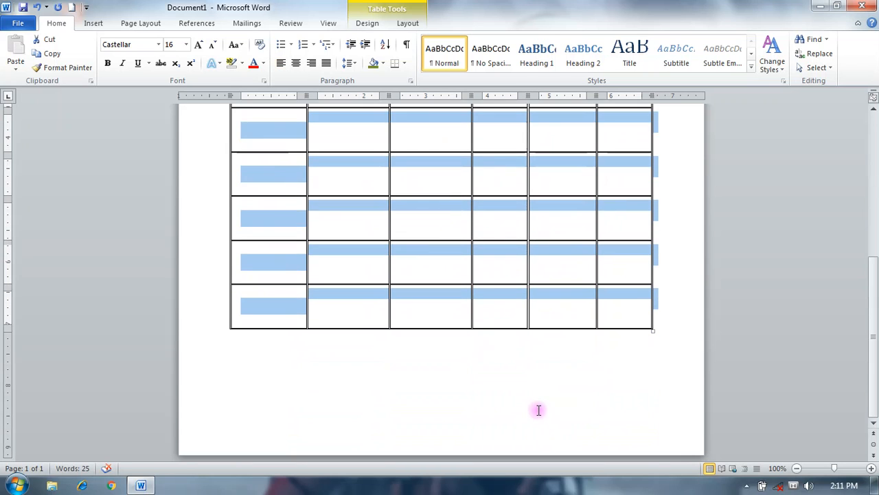
{"action": "scroll", "coordinate": [536, 411], "scroll_direction": "up", "scroll_amount": 9}
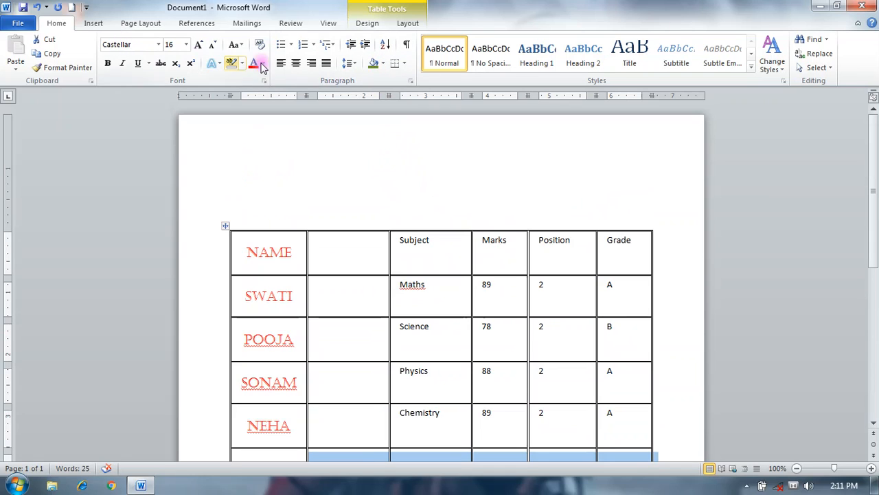
{"action": "left_click", "coordinate": [370, 25]}
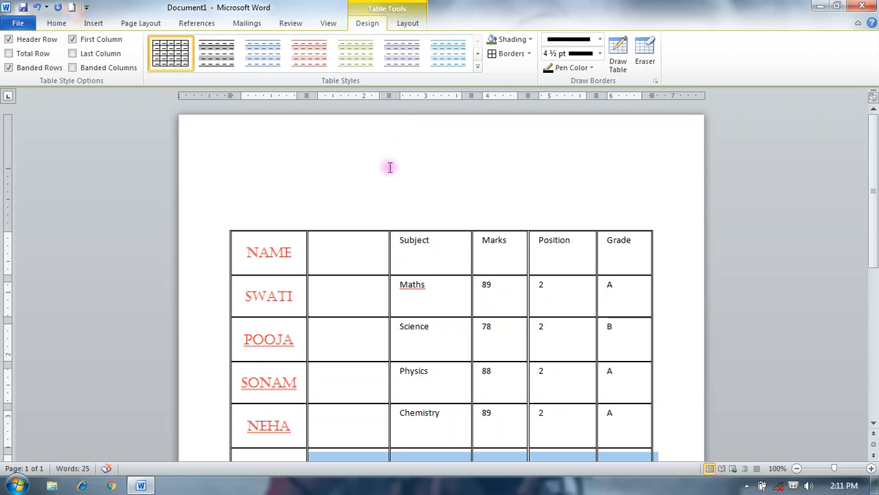
{"action": "scroll", "coordinate": [389, 167], "scroll_direction": "down", "scroll_amount": 10}
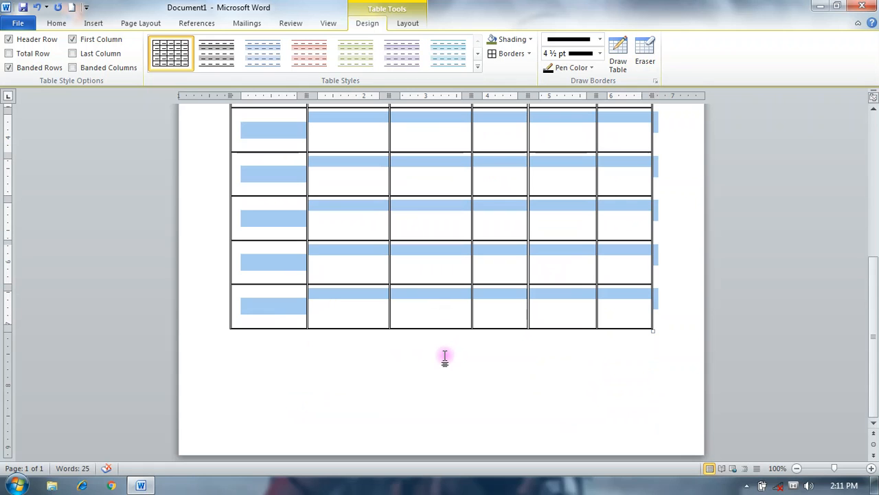
{"action": "scroll", "coordinate": [445, 356], "scroll_direction": "up", "scroll_amount": 10}
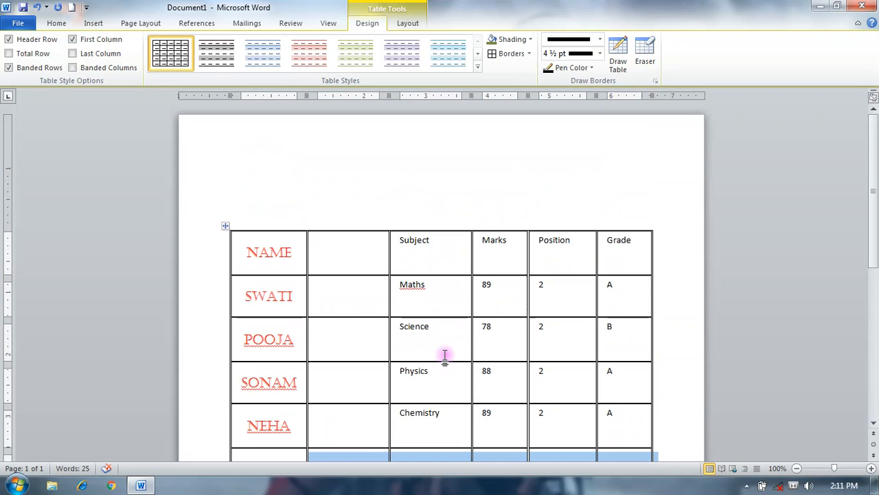
{"action": "left_click", "coordinate": [746, 486]}
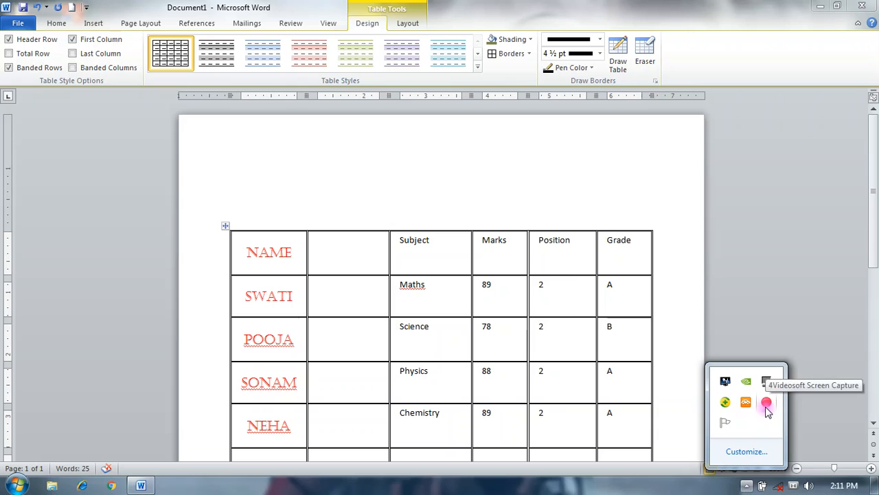
{"action": "left_click", "coordinate": [766, 403]}
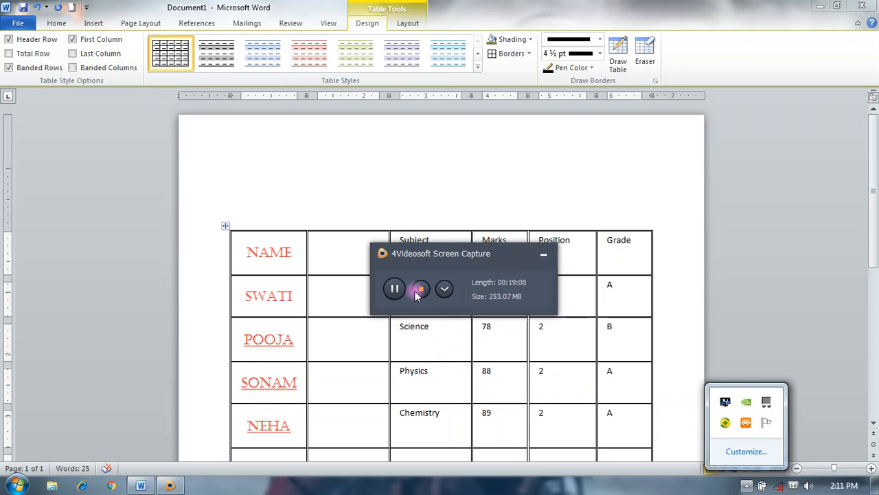